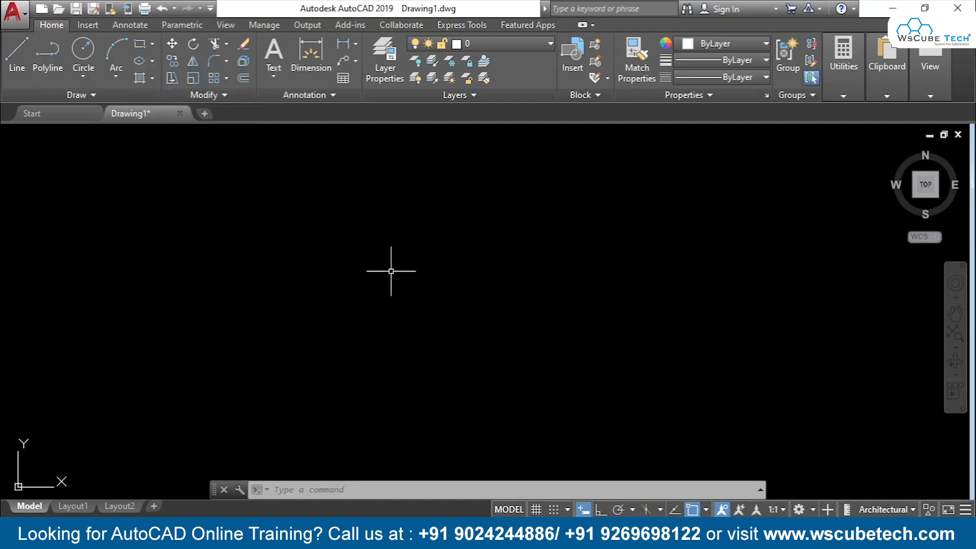
pyautogui.write('plin')
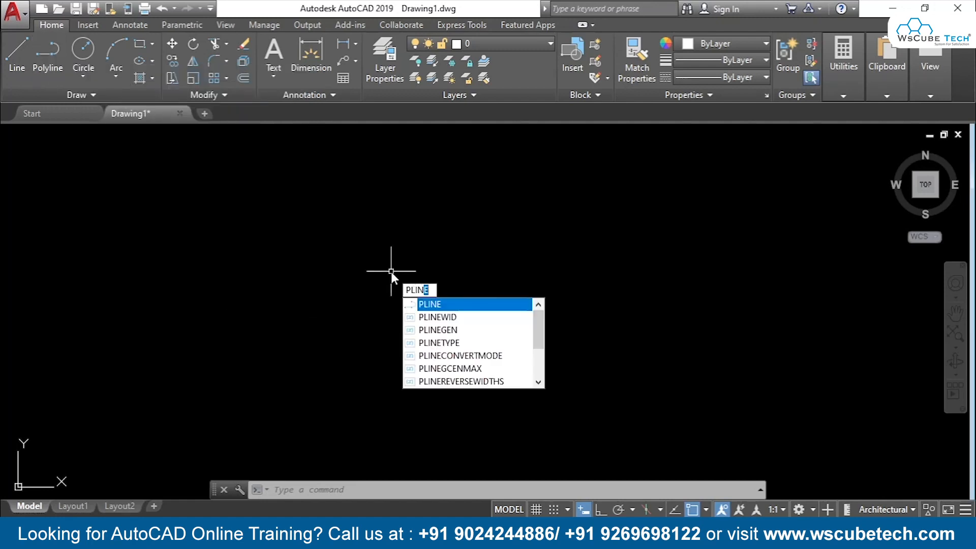
pyautogui.click(453, 304)
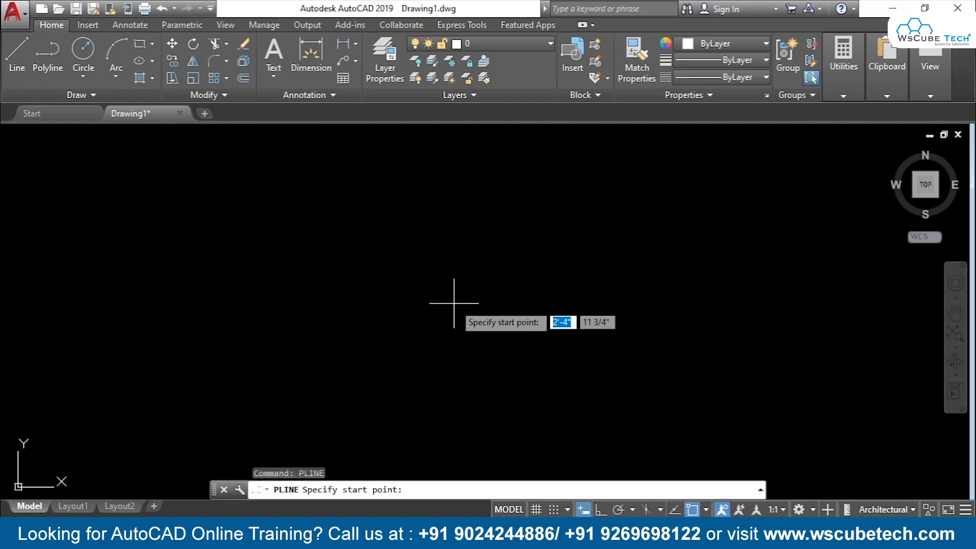
pyautogui.press('Escape')
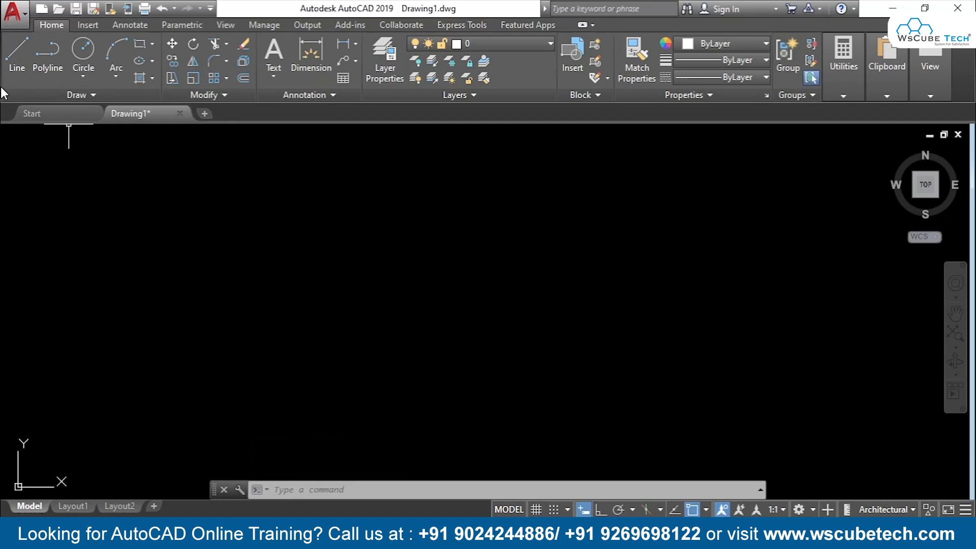
# Draw an open zigzag of four connected segments across the empty drawing with the Line command.
pyautogui.click(25, 52)
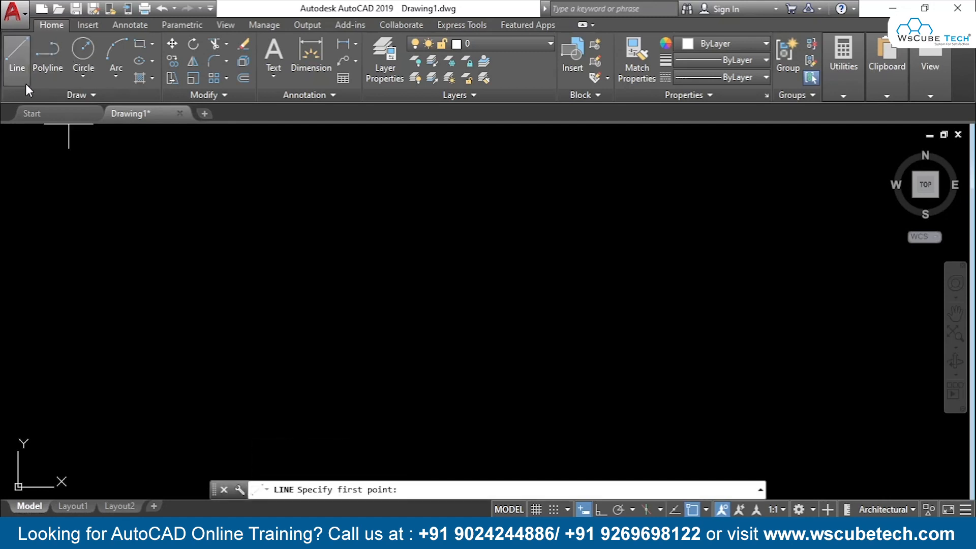
pyautogui.click(266, 265)
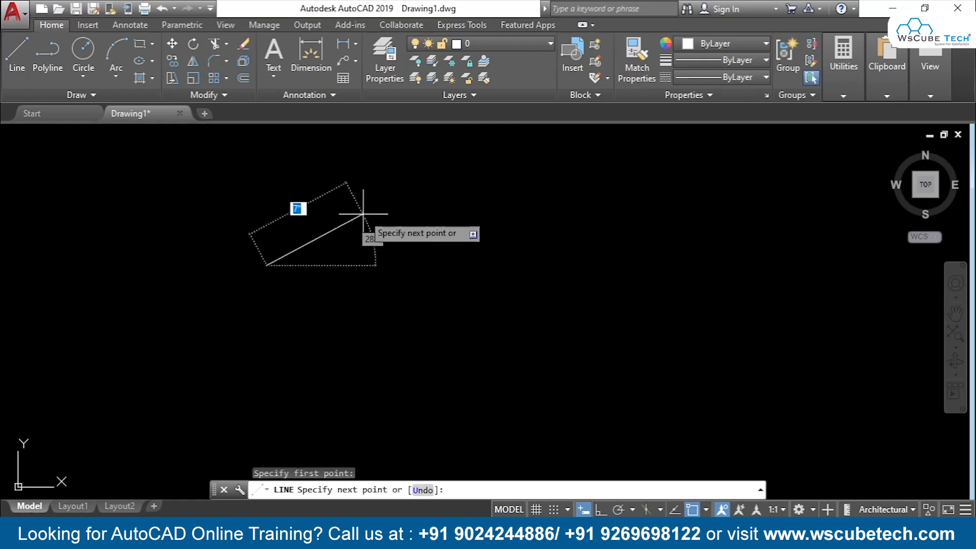
pyautogui.click(390, 206)
pyautogui.click(491, 264)
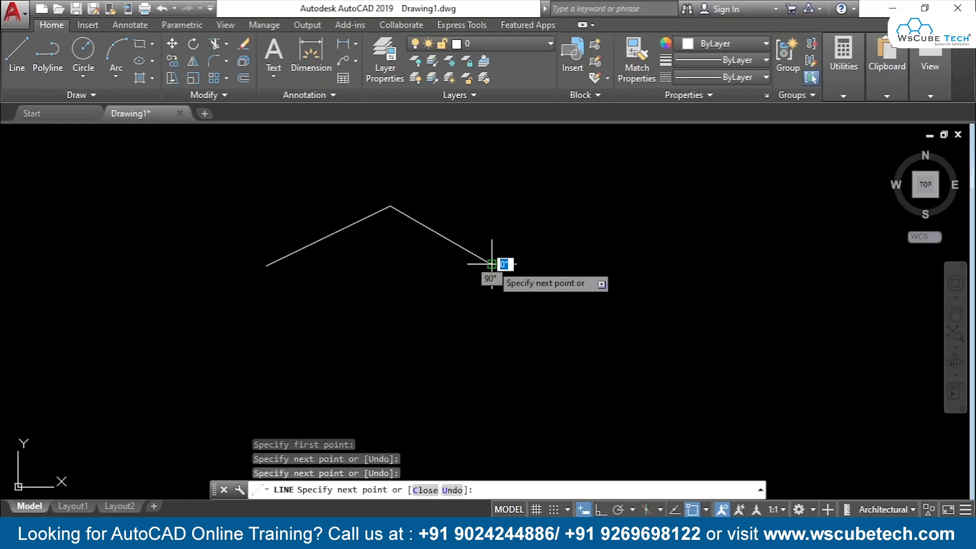
pyautogui.click(619, 196)
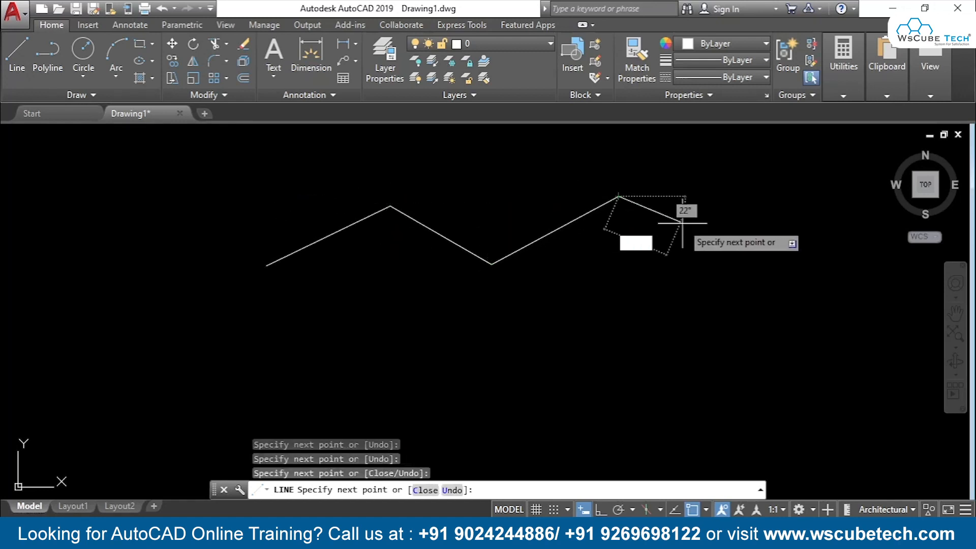
pyautogui.click(765, 268)
pyautogui.press('Escape')
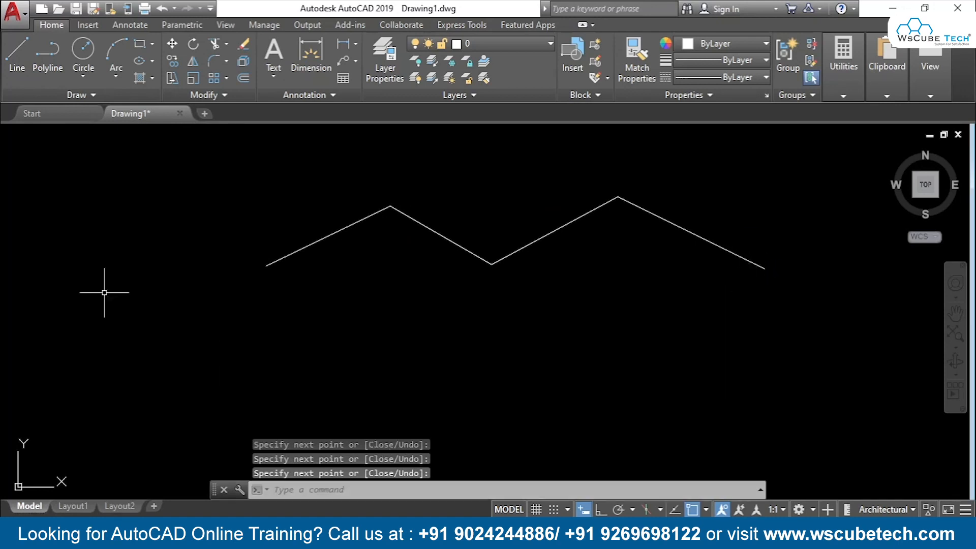
# Draw a matching four-segment open zigzag just below the line zigzag with the Polyline command.
pyautogui.click(47, 53)
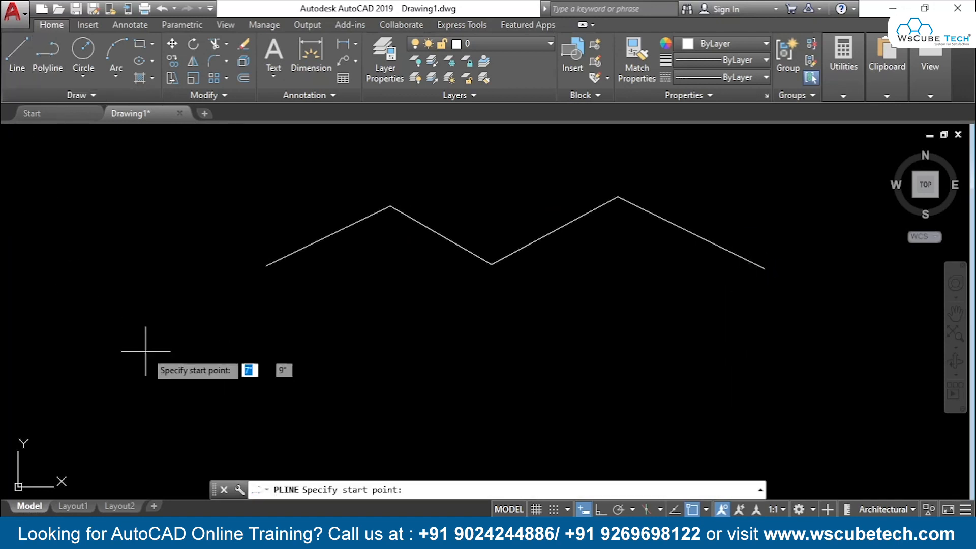
pyautogui.click(267, 265)
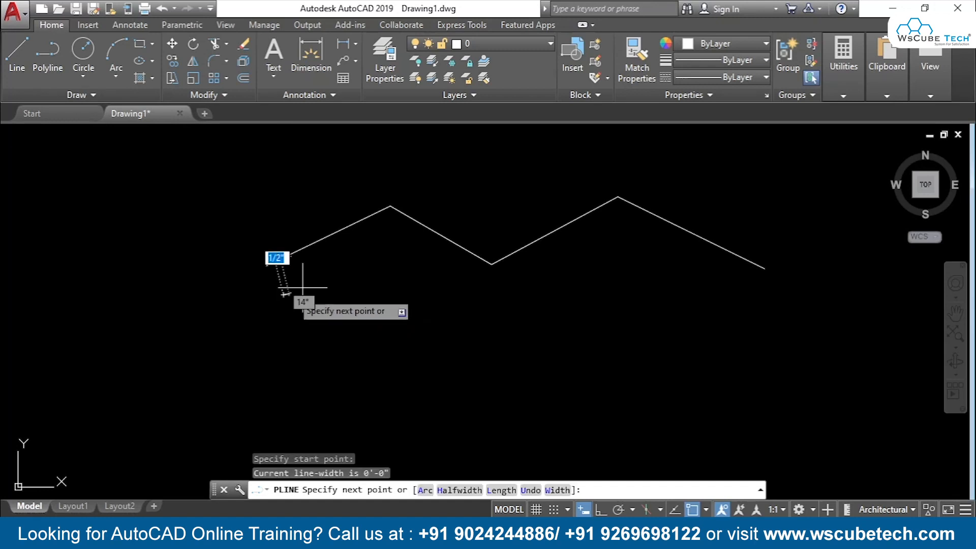
pyautogui.click(391, 247)
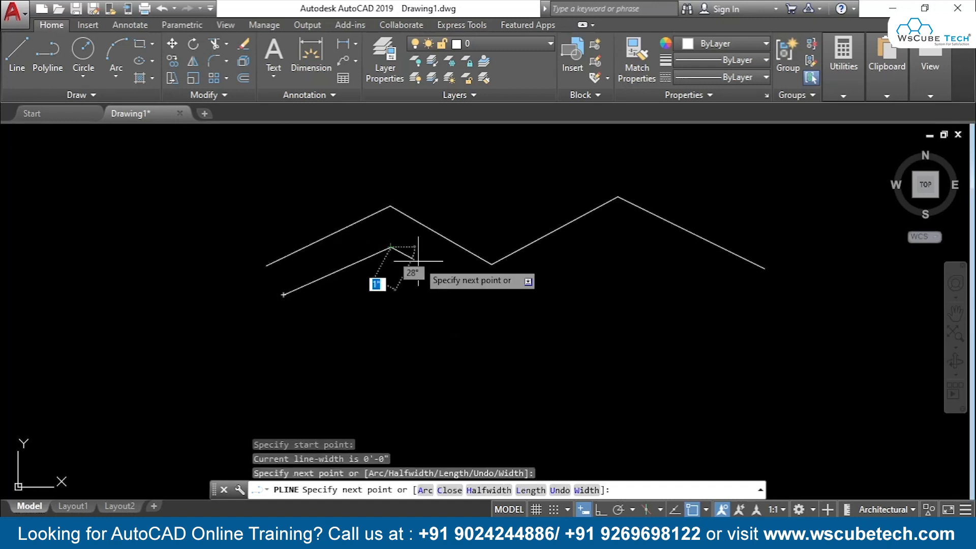
pyautogui.click(479, 302)
pyautogui.click(625, 238)
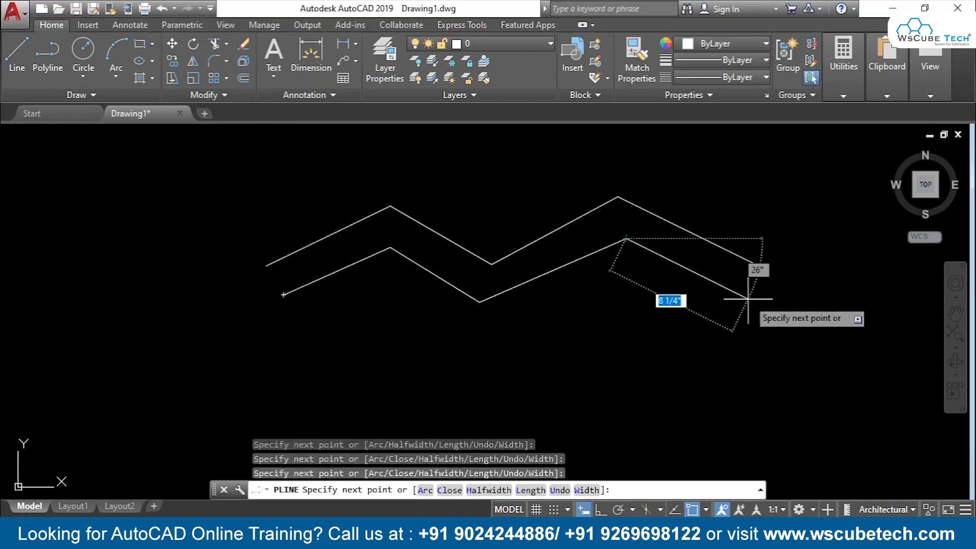
pyautogui.click(752, 303)
pyautogui.press('Return')
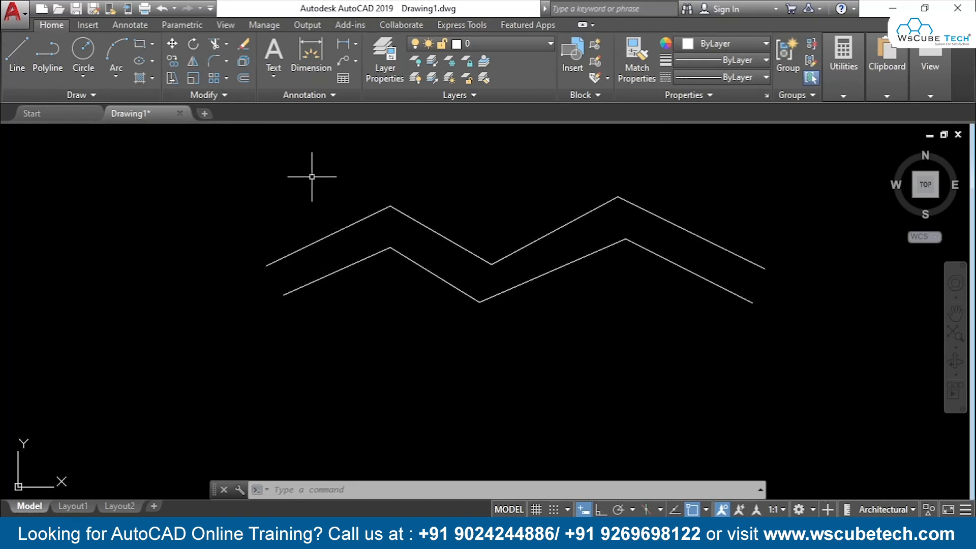
# Select the four segments of the upper zigzag one by one to check them as objects, and clear the selection.
pyautogui.click(324, 238)
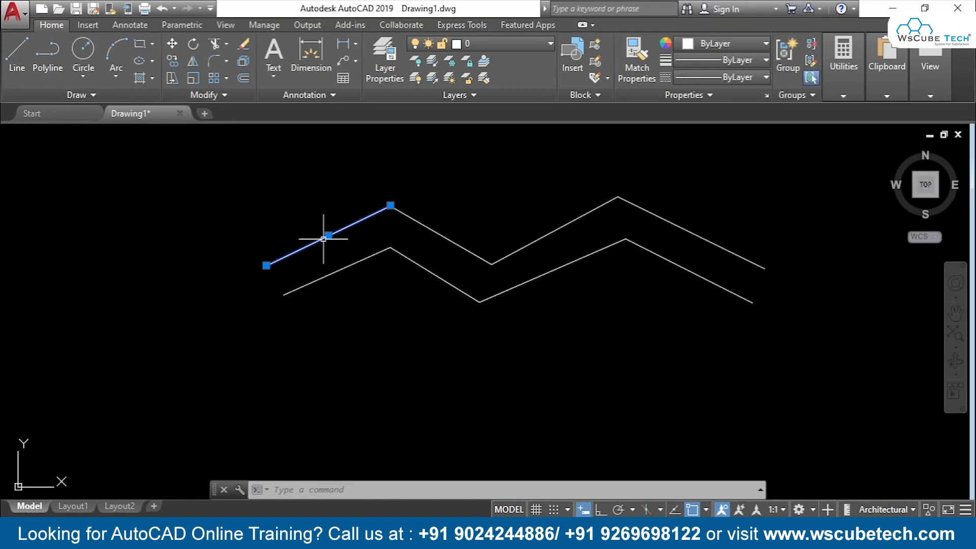
pyautogui.click(532, 241)
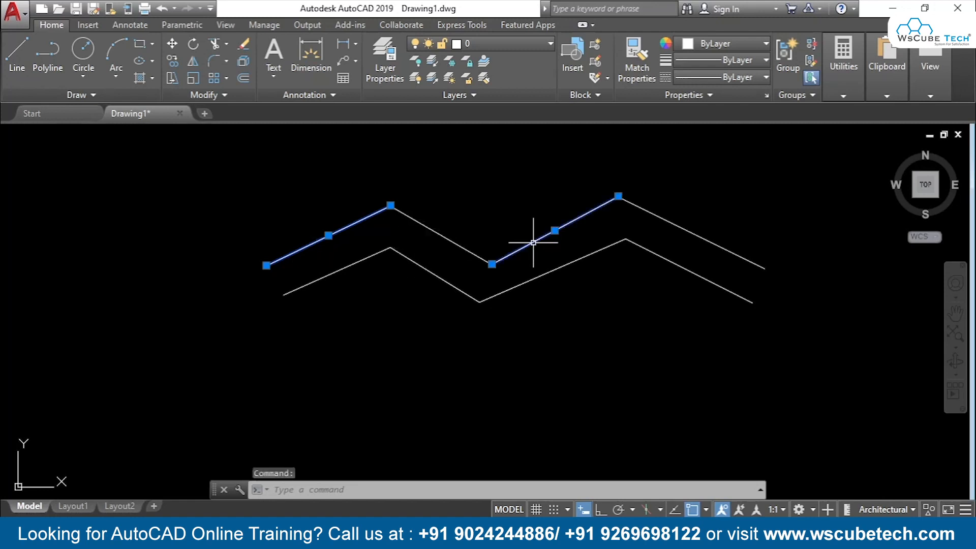
pyautogui.click(452, 238)
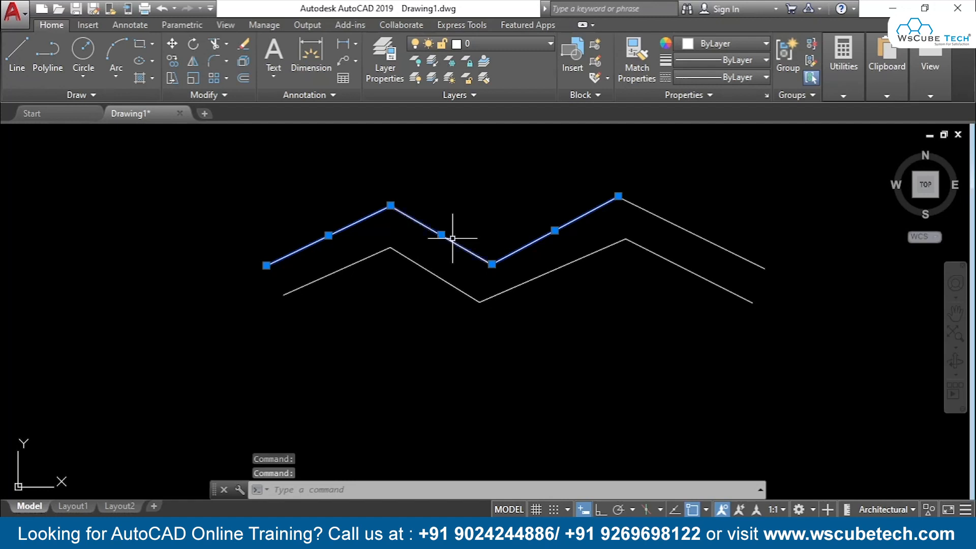
pyautogui.click(679, 226)
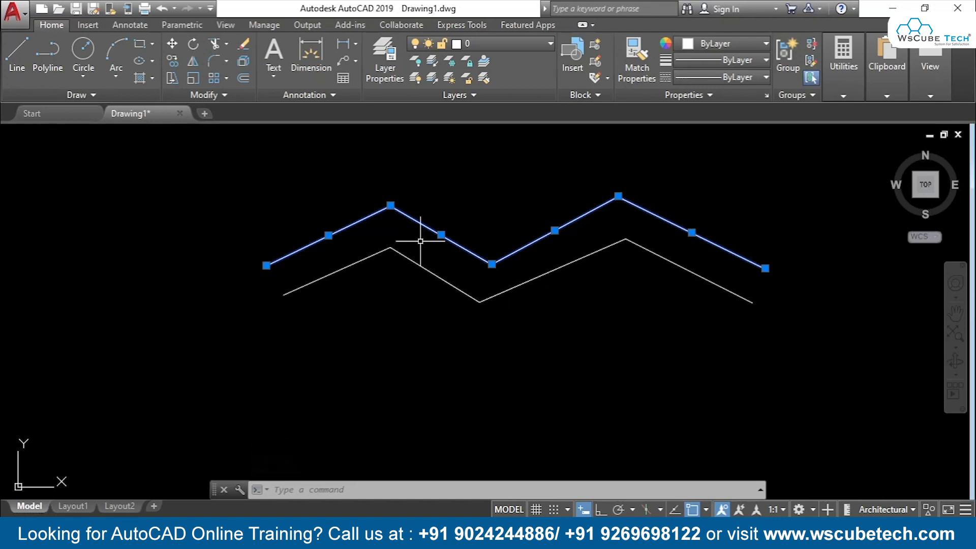
pyautogui.hotkey('ctrl', 'z')
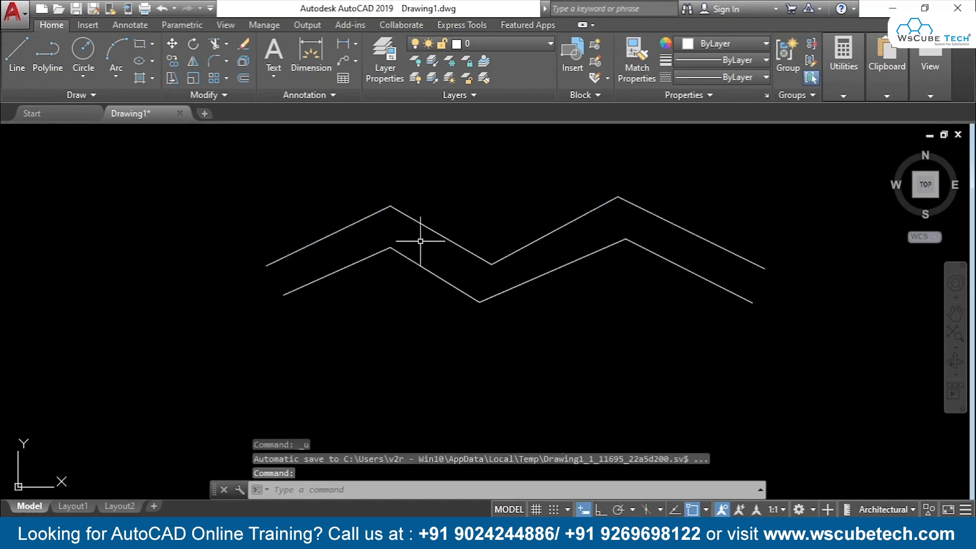
# Compare selecting the first and third segments of the upper zigzag with selecting the lower polyline, clearing each selection.
pyautogui.click(337, 228)
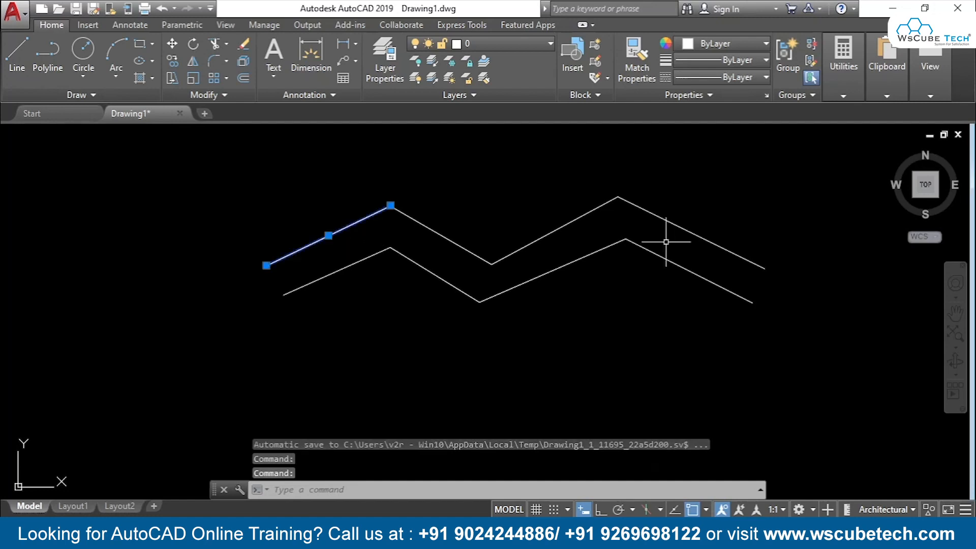
pyautogui.click(557, 230)
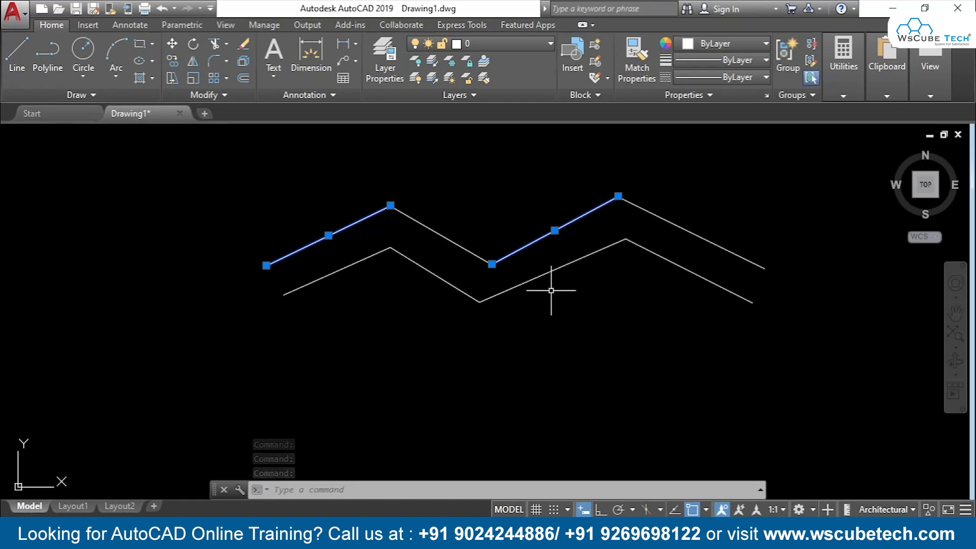
pyautogui.press('Escape')
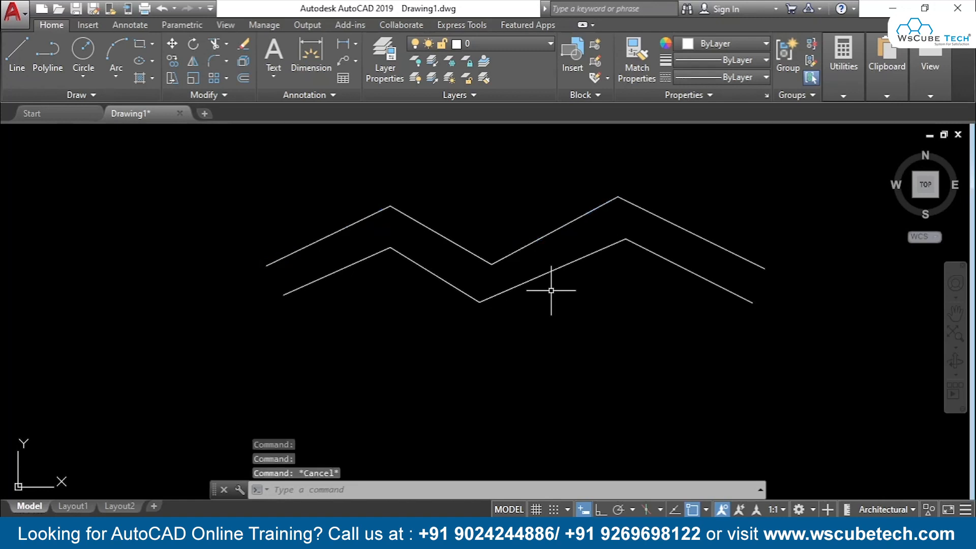
pyautogui.click(359, 263)
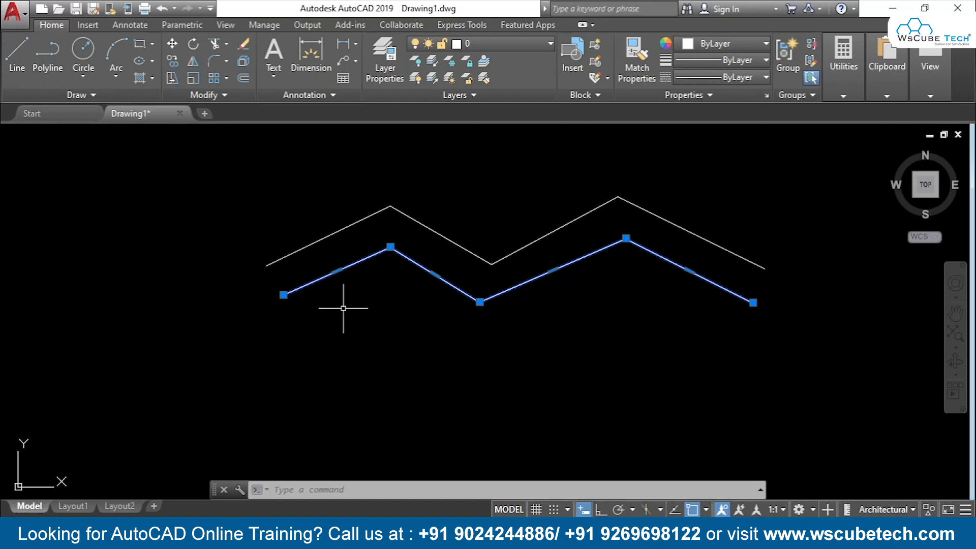
pyautogui.press('Escape')
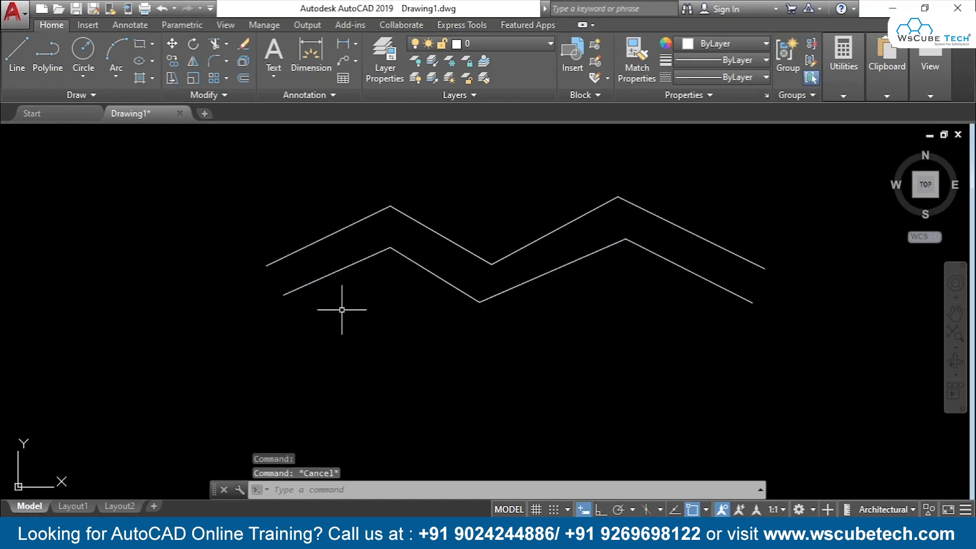
# Delete the third segment of the upper line zigzag and the lower polyline.
pyautogui.click(539, 238)
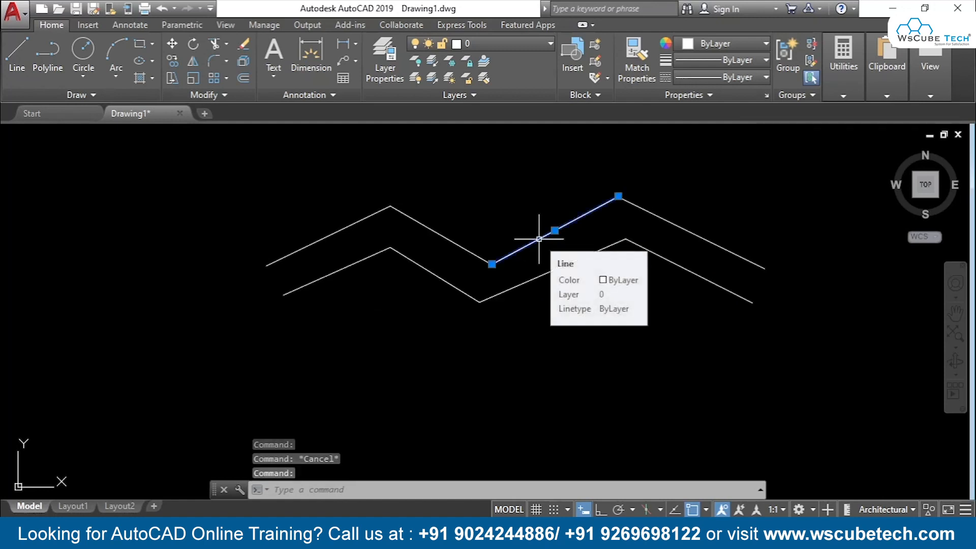
pyautogui.press('Delete')
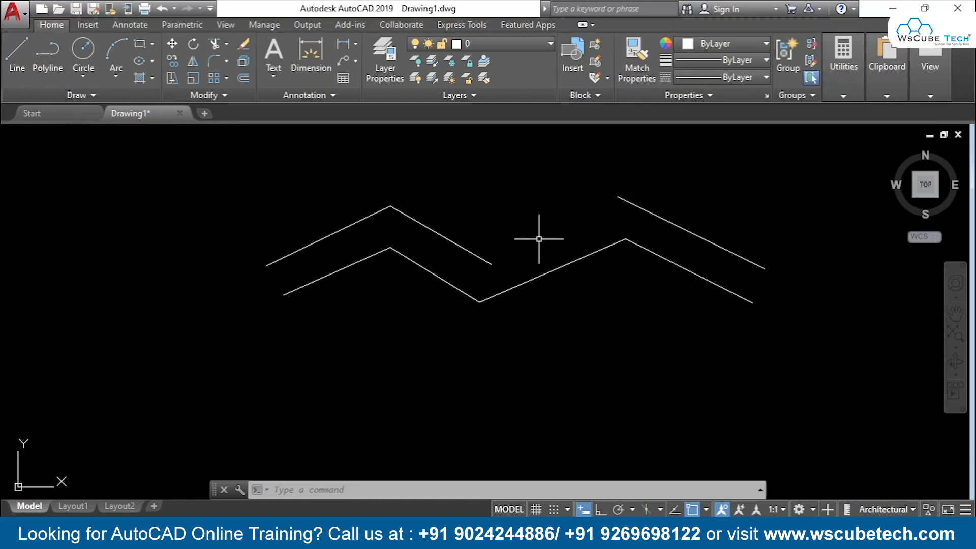
pyautogui.click(529, 280)
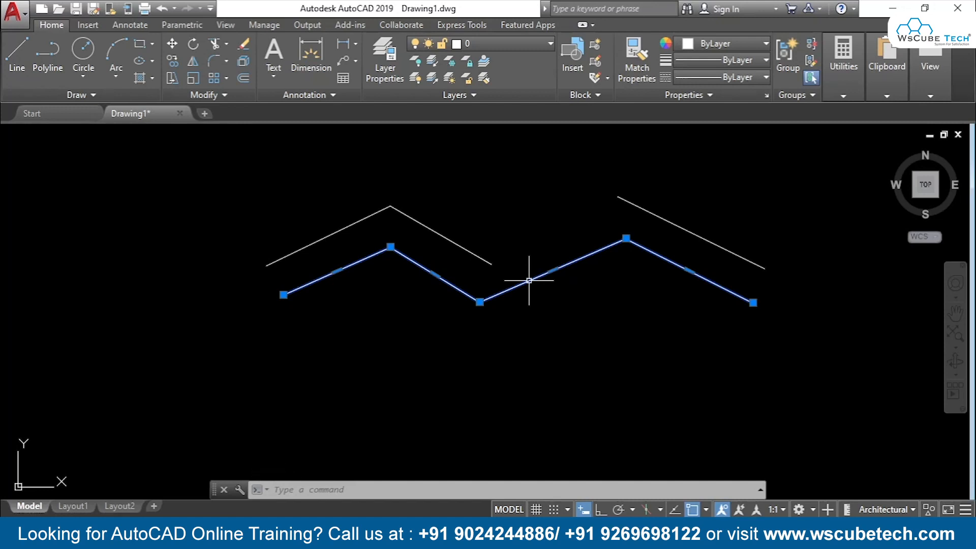
pyautogui.press('Delete')
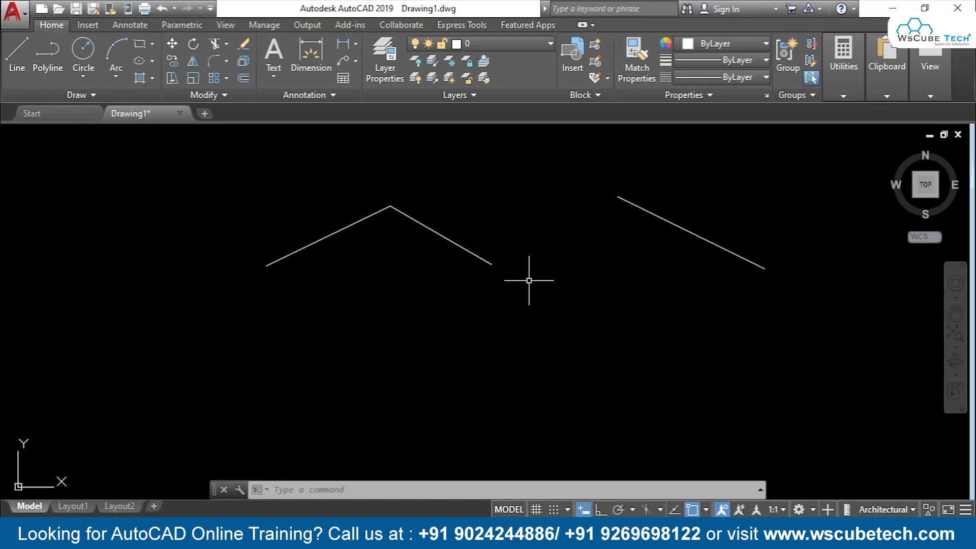
# Undo the deletions of the line segment and the polyline.
pyautogui.hotkey('ctrl', 'z')
pyautogui.hotkey('ctrl', 'z')
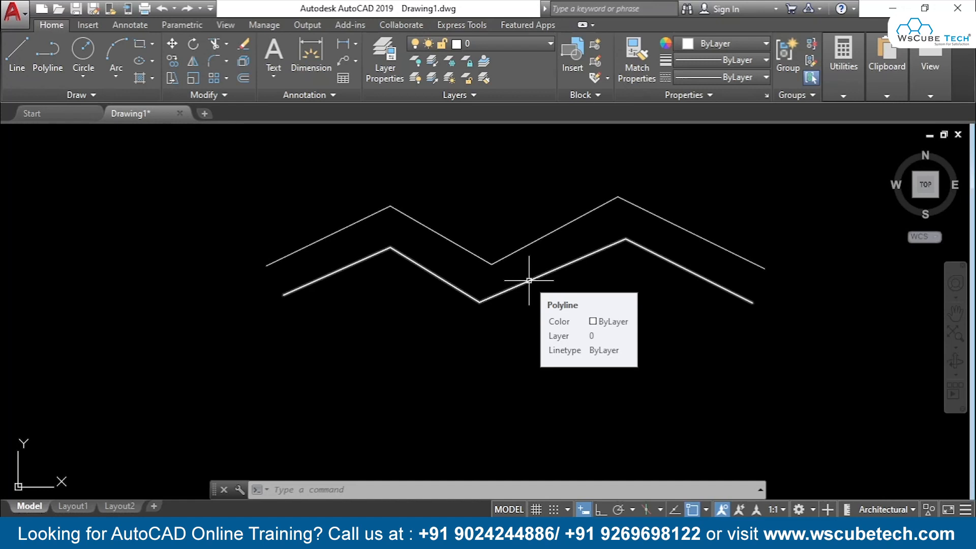
pyautogui.hotkey('ctrl', 'z')
# Delete all lines and the polyline from the drawing.
pyautogui.press('Escape')
pyautogui.hotkey('ctrl', 'a')
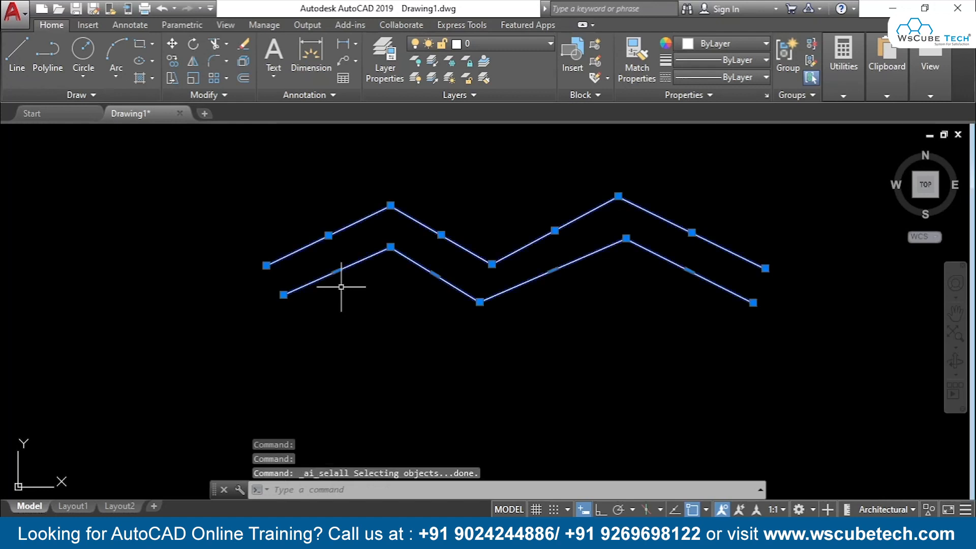
pyautogui.press('Delete')
# Draw a six-segment zigzag polyline with three peaks and join its end to its start with the Close option.
pyautogui.click(41, 57)
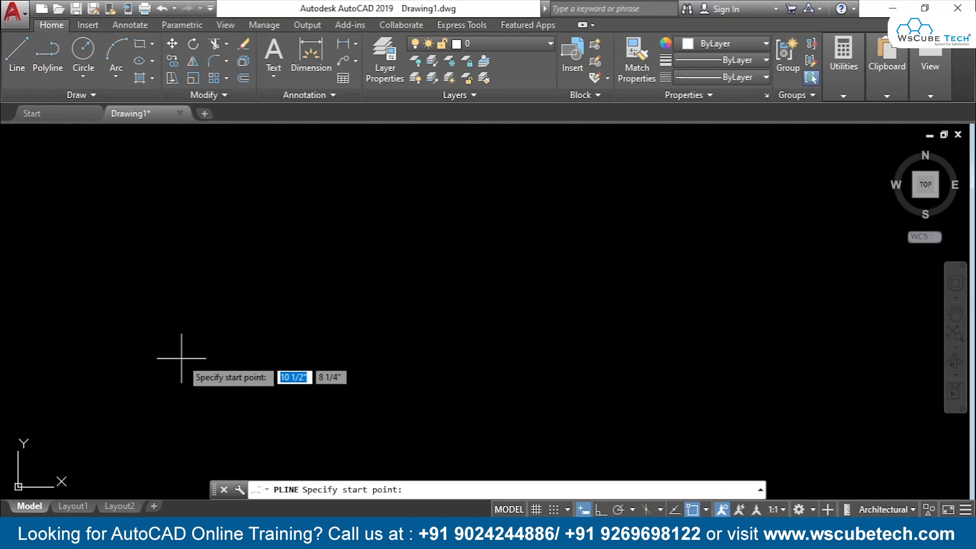
pyautogui.click(273, 305)
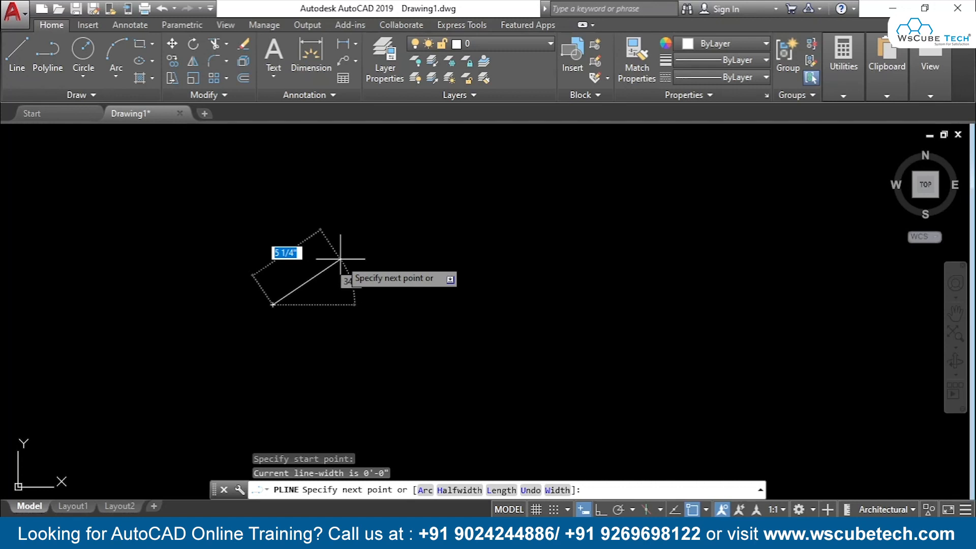
pyautogui.click(387, 224)
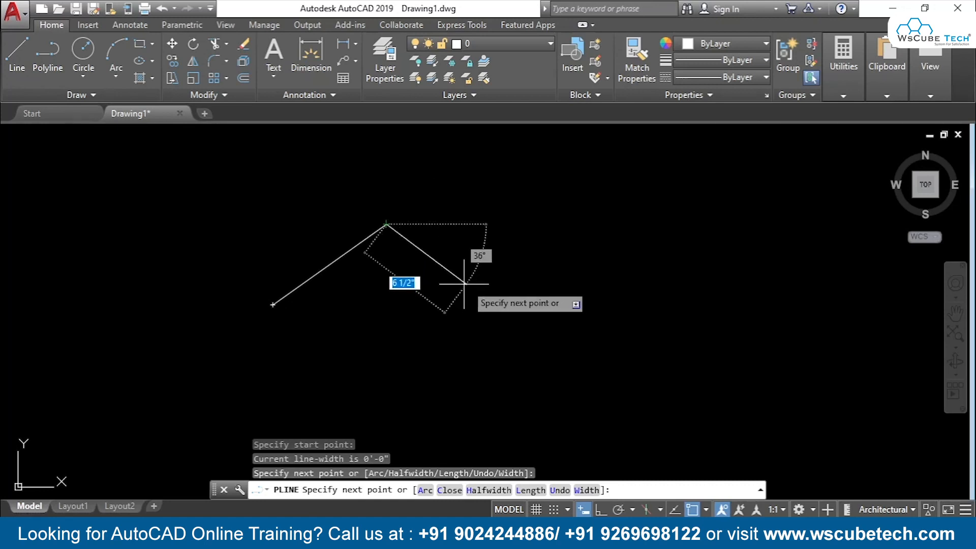
pyautogui.click(441, 318)
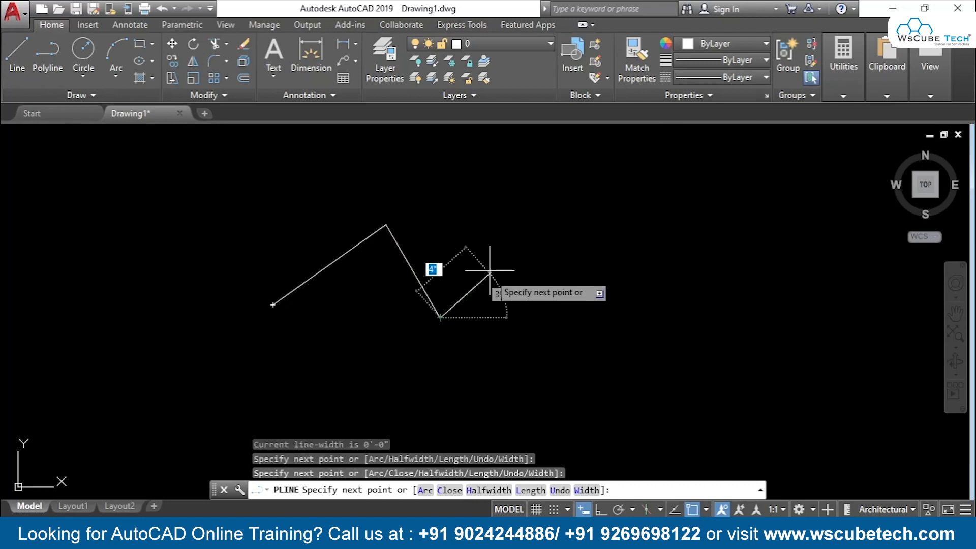
pyautogui.click(523, 217)
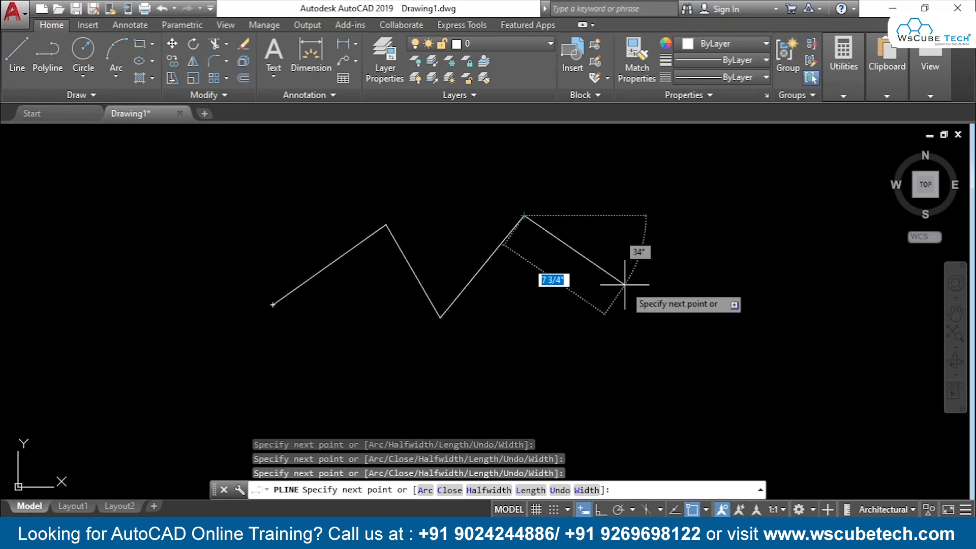
pyautogui.click(618, 322)
pyautogui.click(666, 206)
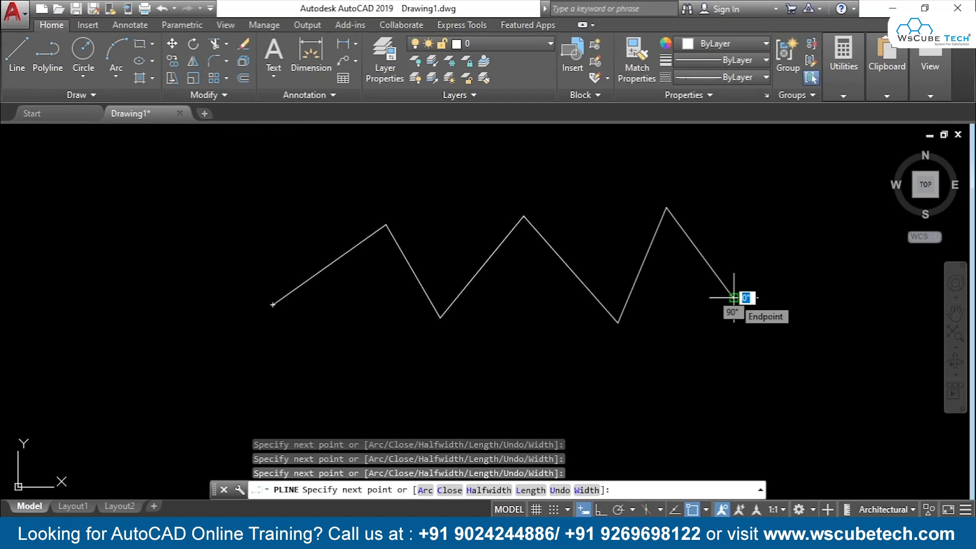
pyautogui.write('c')
pyautogui.press('Return')
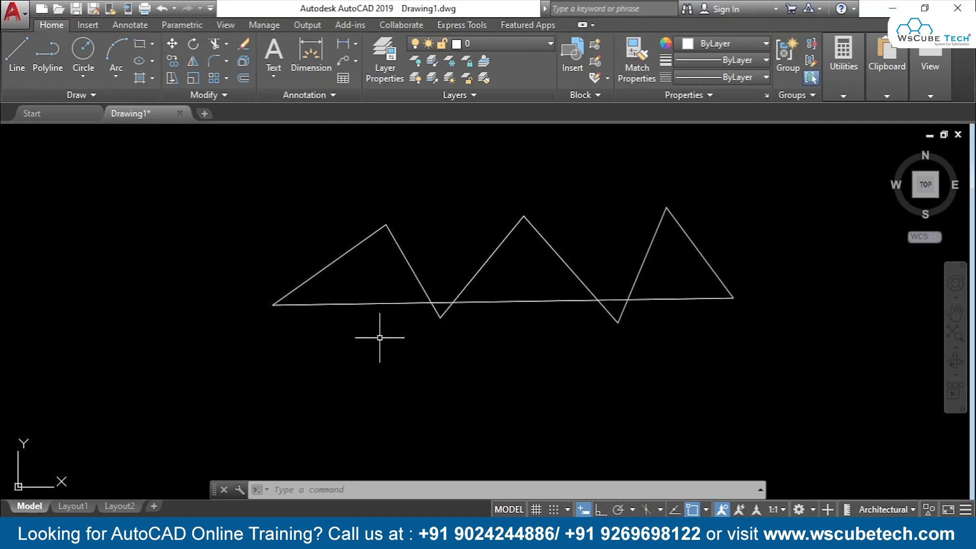
# Delete the closed zigzag polyline.
pyautogui.click(353, 250)
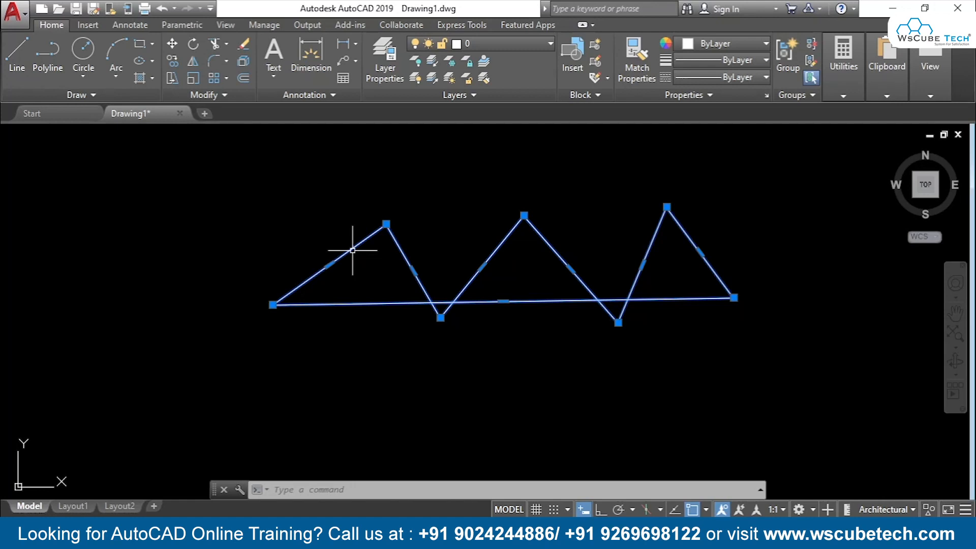
pyautogui.press('Delete')
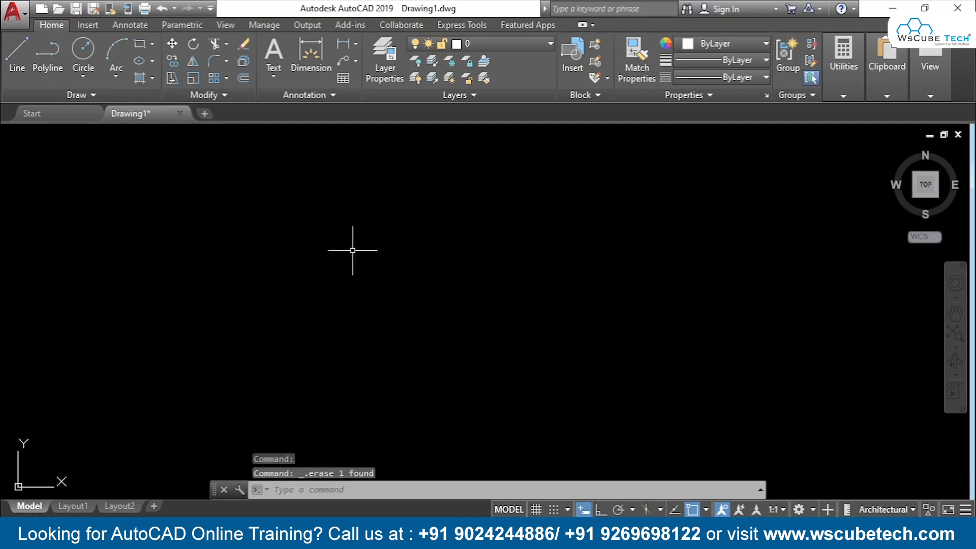
pyautogui.click(48, 58)
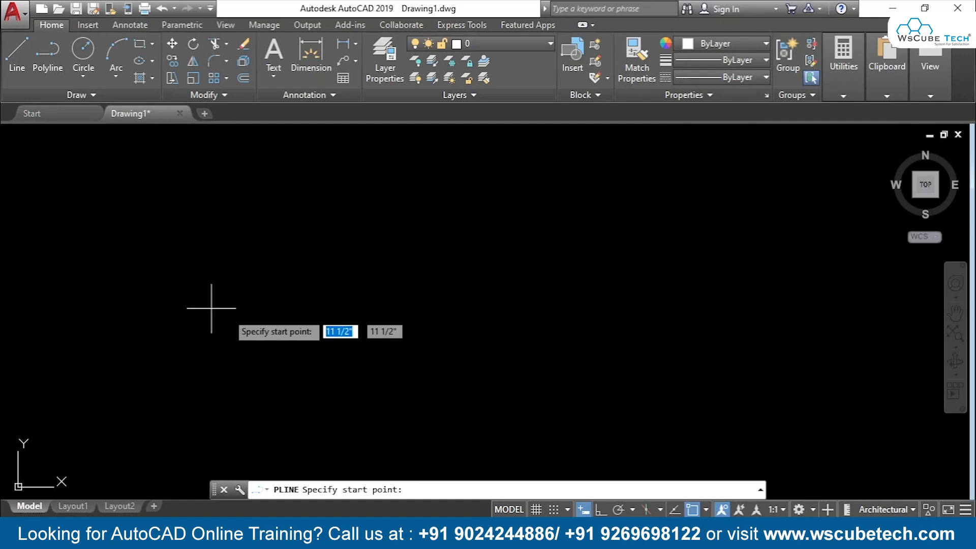
pyautogui.click(333, 323)
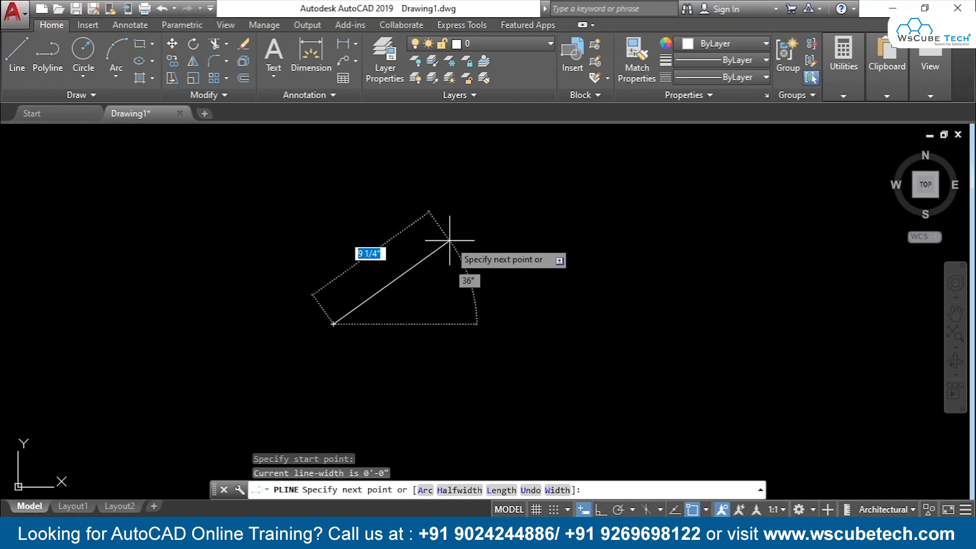
pyautogui.write('a')
pyautogui.press('Return')
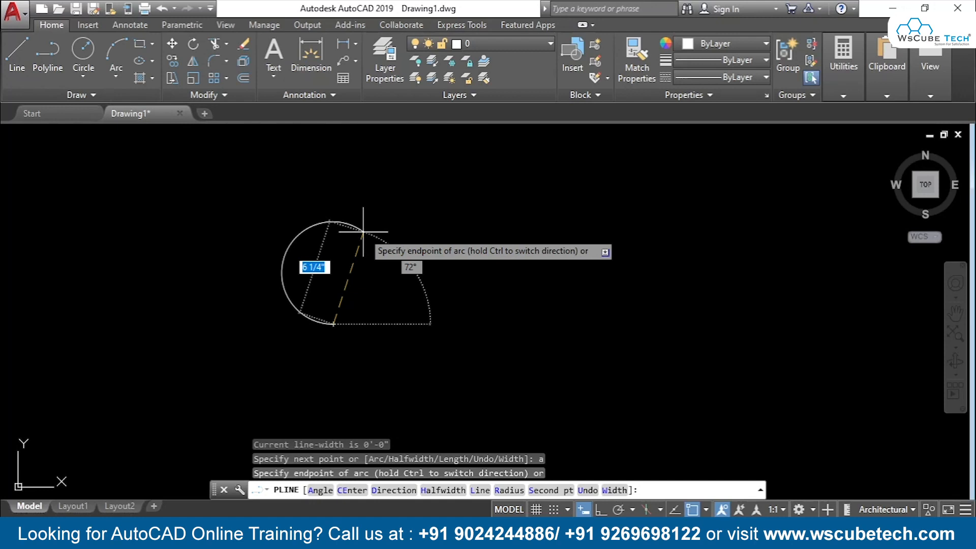
pyautogui.press('Escape')
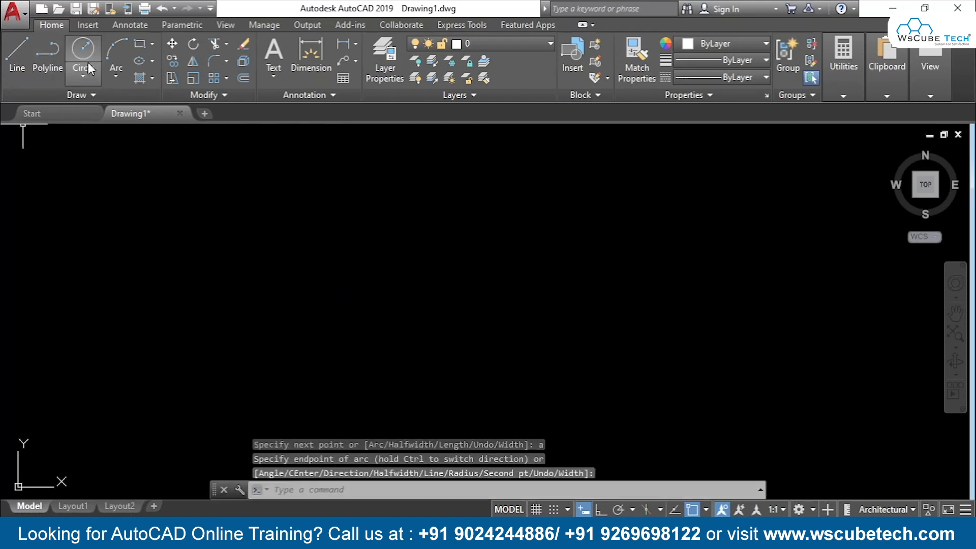
pyautogui.click(109, 79)
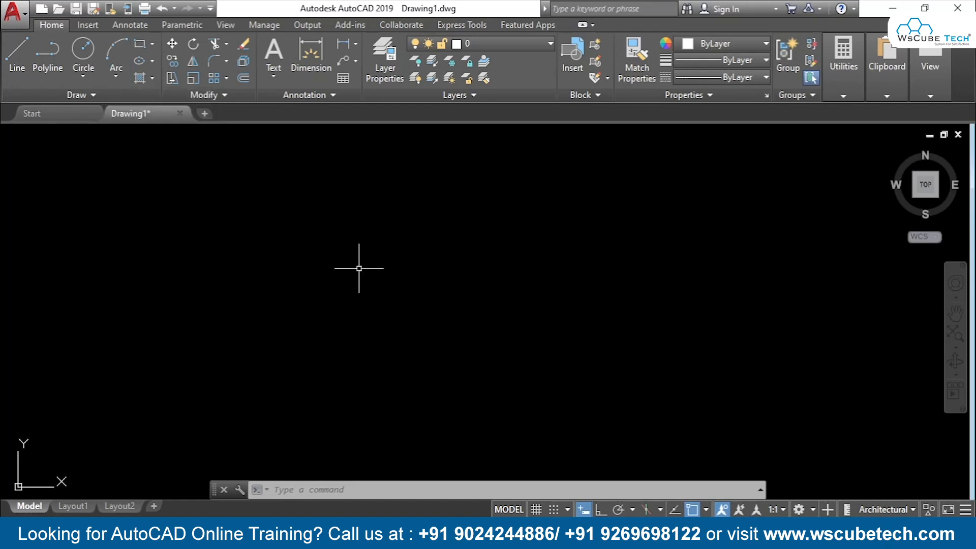
# Begin a polyline with an arc segment rising to the right, using the Arc and Angle options with a 45° included angle.
pyautogui.click(45, 54)
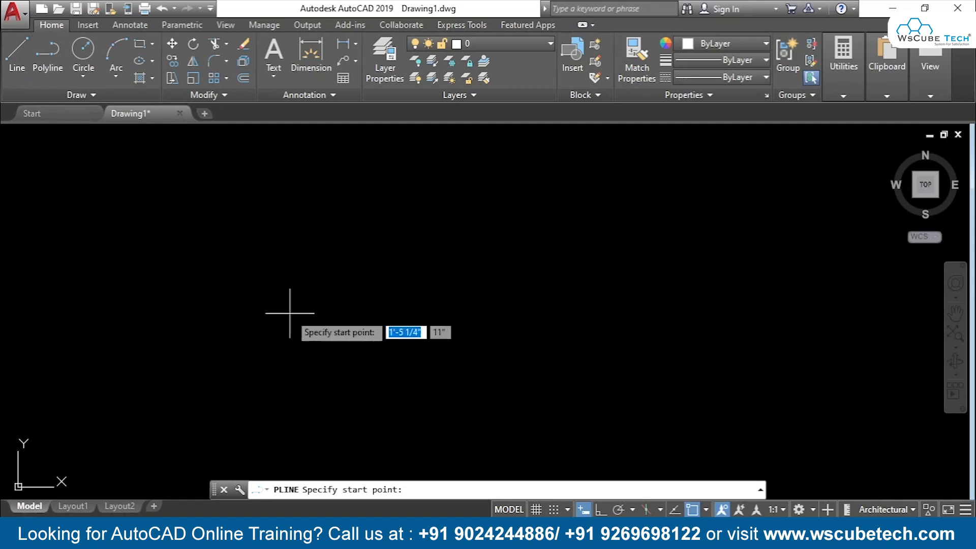
pyautogui.click(324, 293)
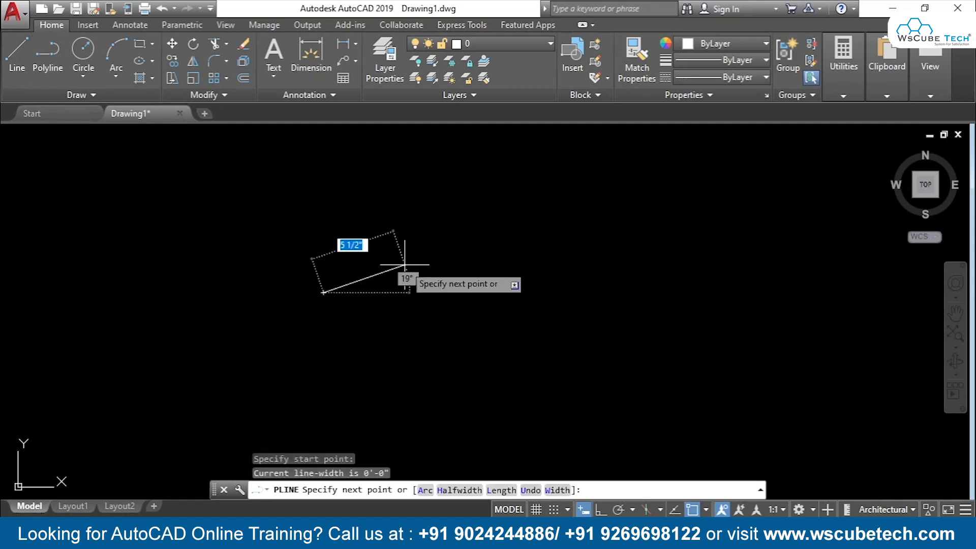
pyautogui.write('a')
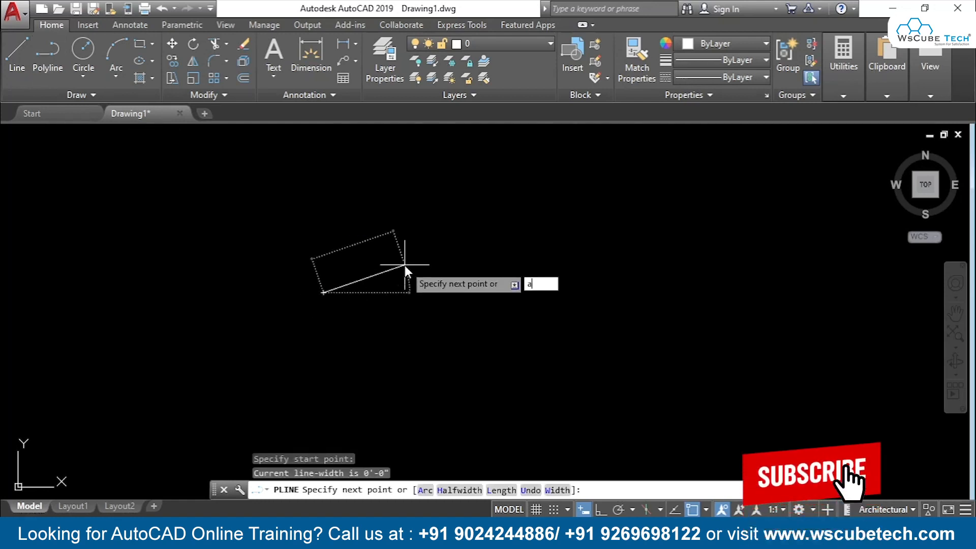
pyautogui.press('Return')
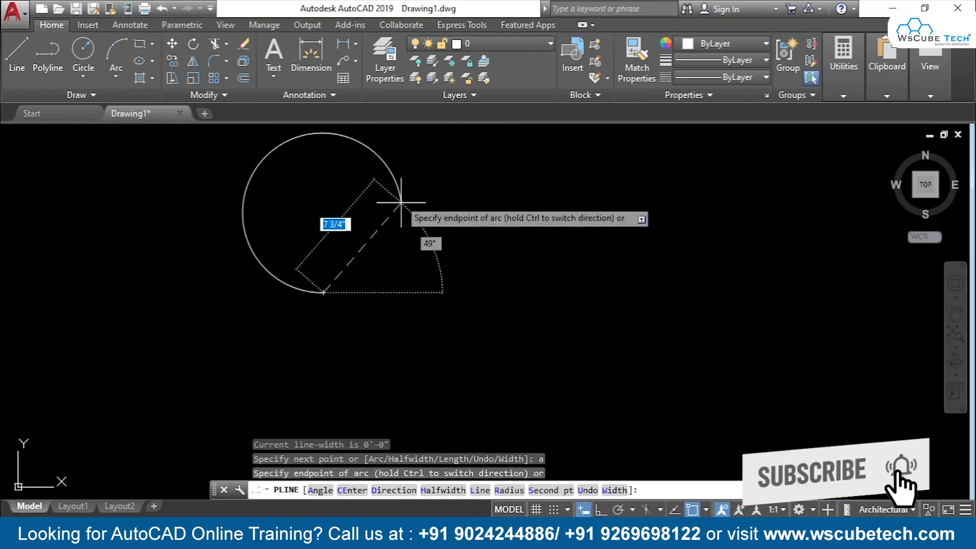
pyautogui.moveTo(464, 160); pyautogui.dragTo(493, 295, button='middle')
pyautogui.moveTo(401, 263)
pyautogui.mouseDown(button='middle')
pyautogui.moveTo(392, 232)
pyautogui.moveTo(400, 255)
pyautogui.mouseUp(button='middle')
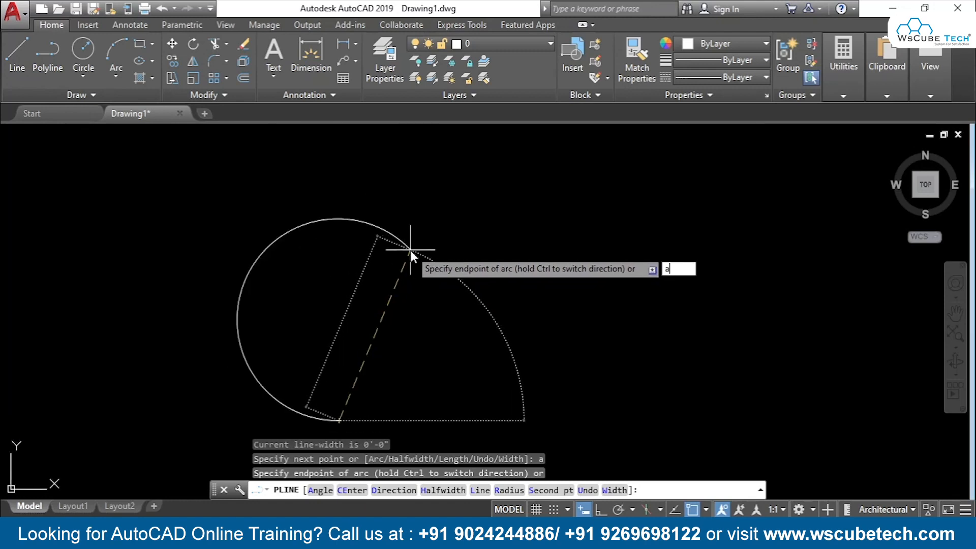
pyautogui.write('a')
pyautogui.press('Return')
pyautogui.moveTo(451, 286); pyautogui.dragTo(437, 229, button='middle')
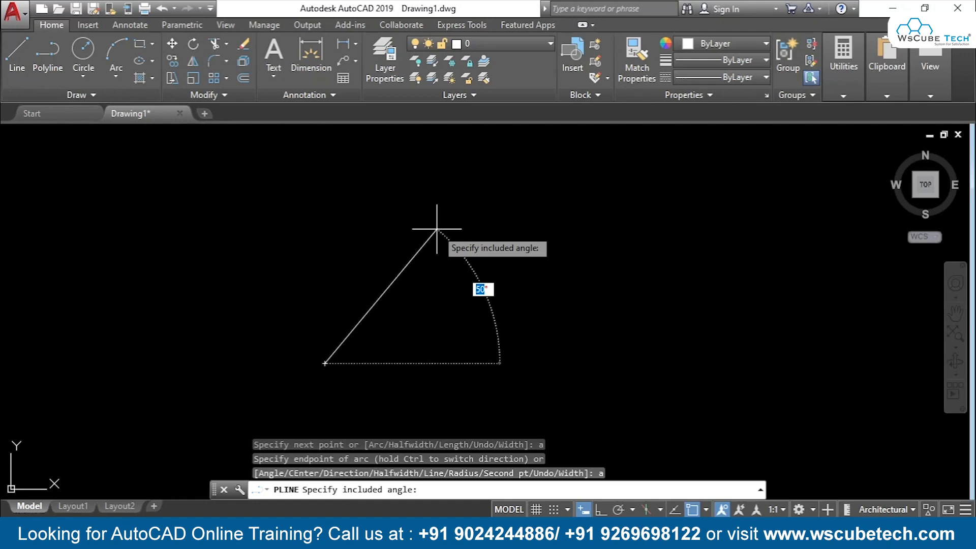
pyautogui.write('45')
pyautogui.press('Return')
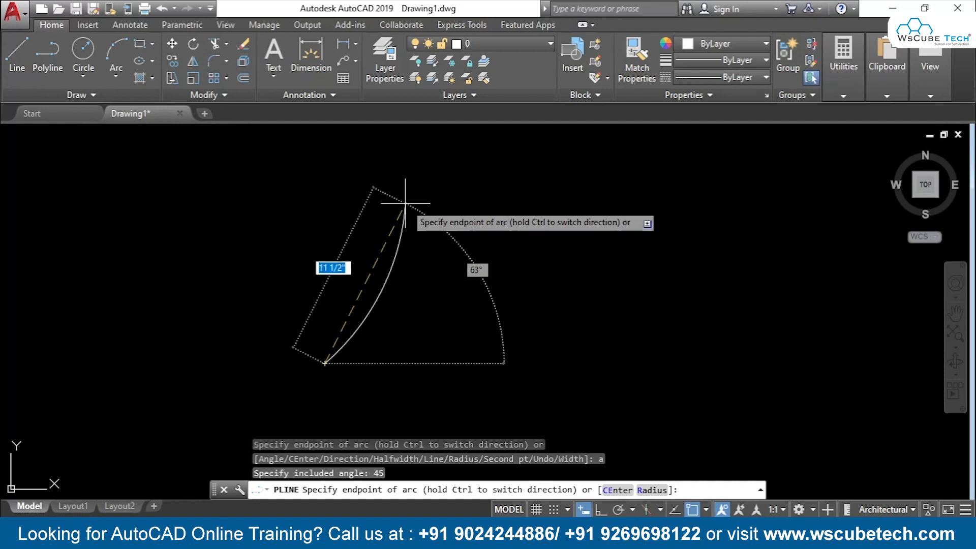
pyautogui.click(409, 252)
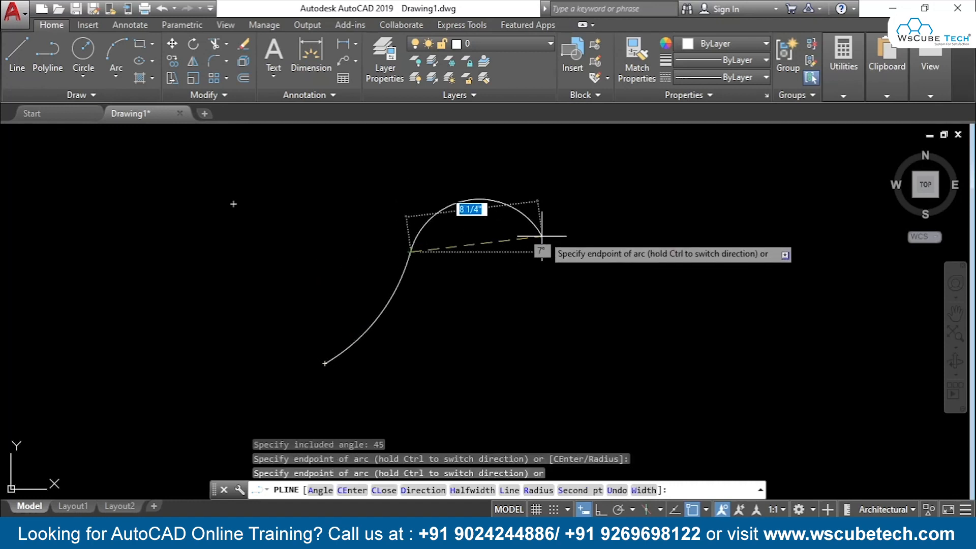
# Continue the polyline with four more connected arcs that wave to the right and curl back underneath, and finish it.
pyautogui.click(698, 224)
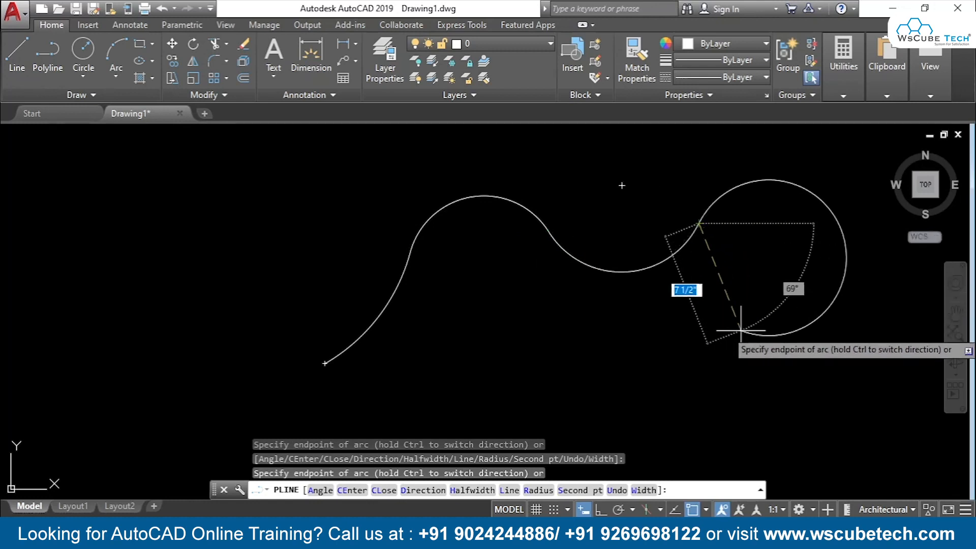
pyautogui.click(751, 333)
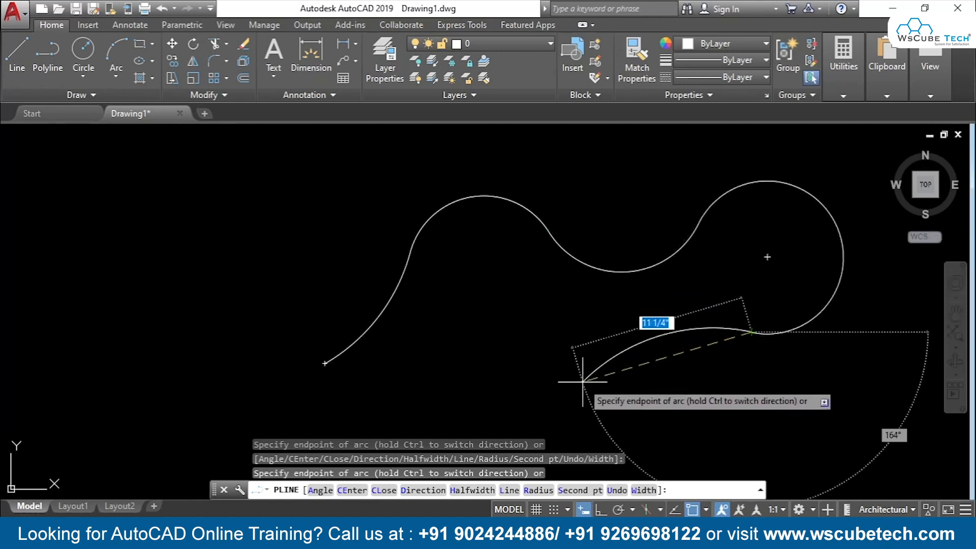
pyautogui.click(605, 333)
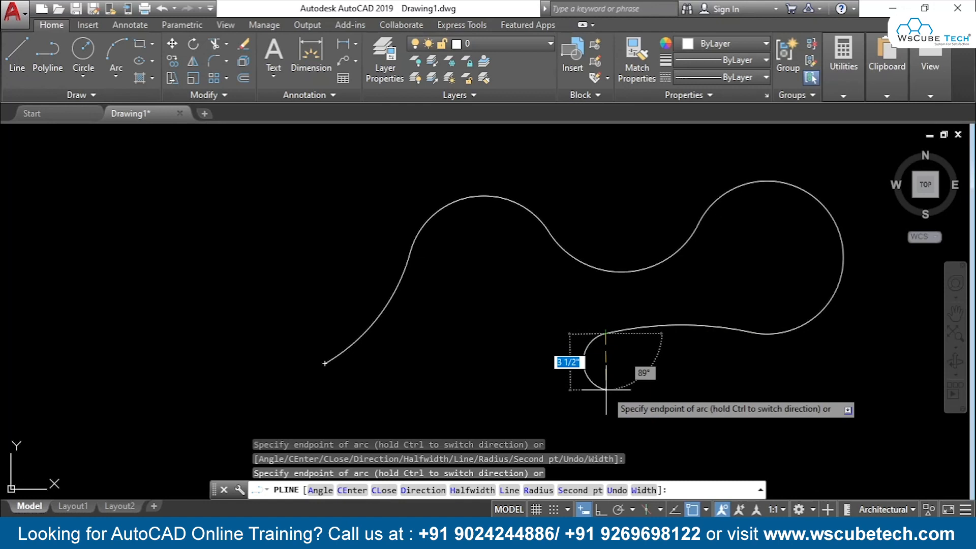
pyautogui.press('Return')
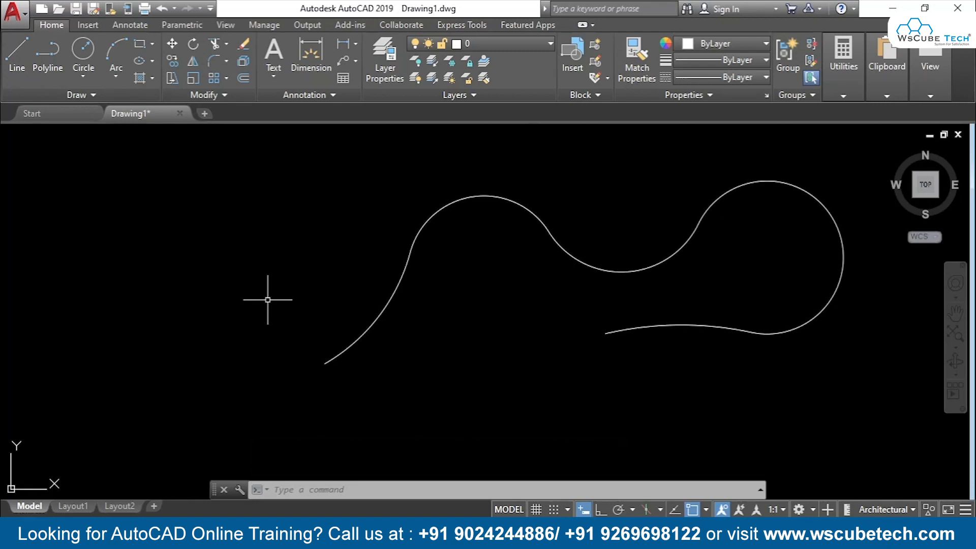
# Delete the wavy arc polyline.
pyautogui.click(414, 244)
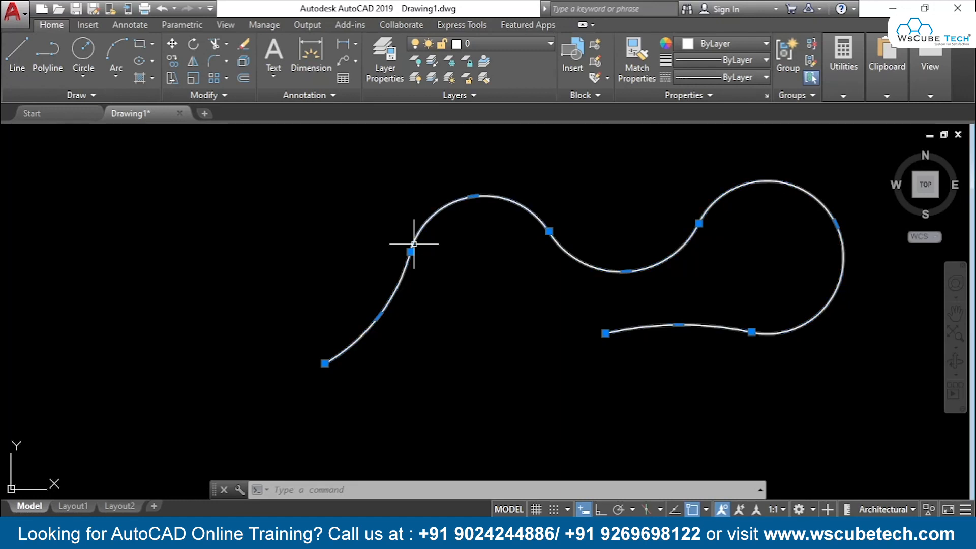
pyautogui.press('Delete')
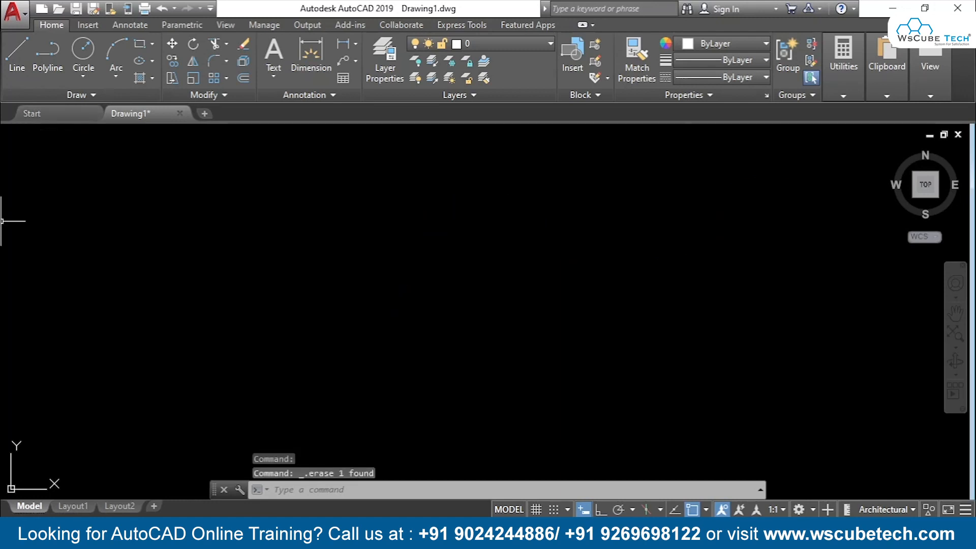
# Begin a polyline with an arc segment defined by the Center option, sweeping beneath its center point from left to right.
pyautogui.click(47, 60)
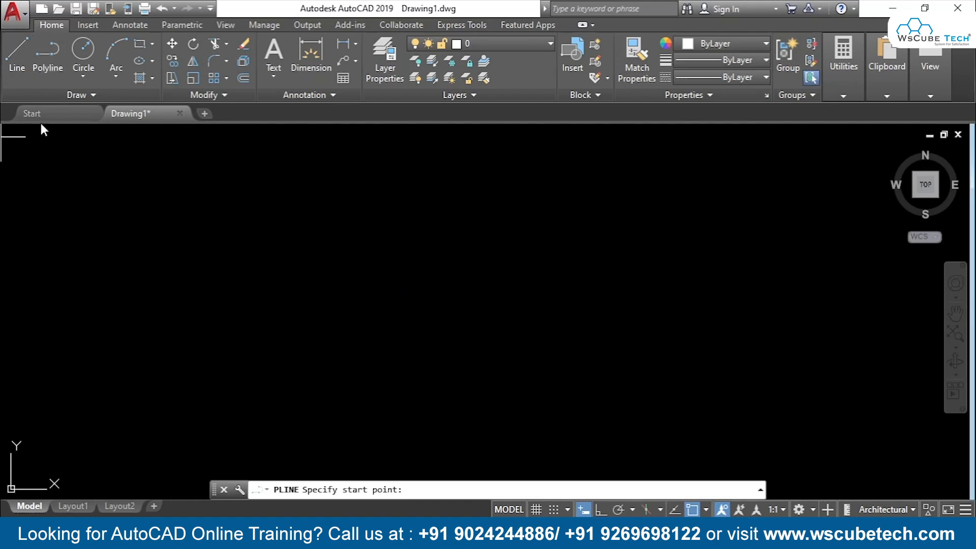
pyautogui.click(317, 305)
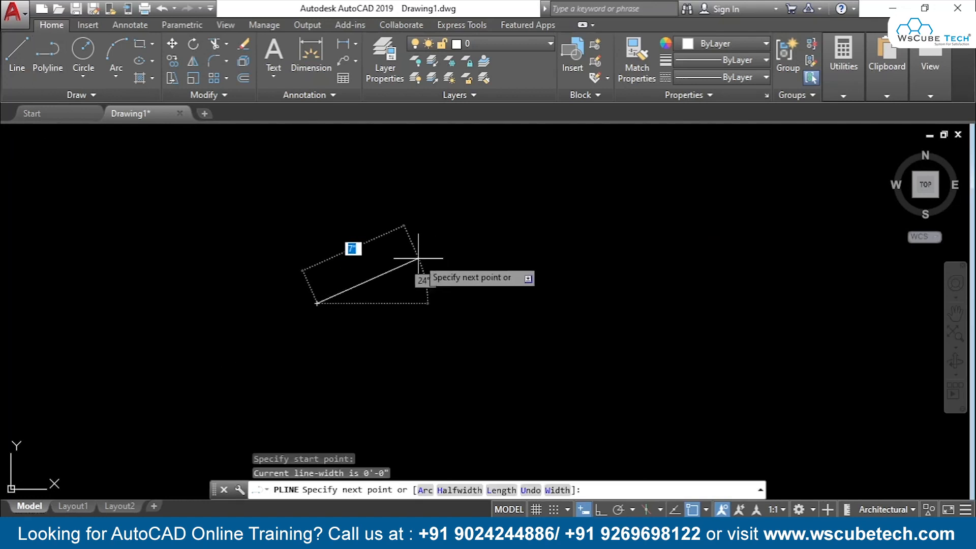
pyautogui.write('a')
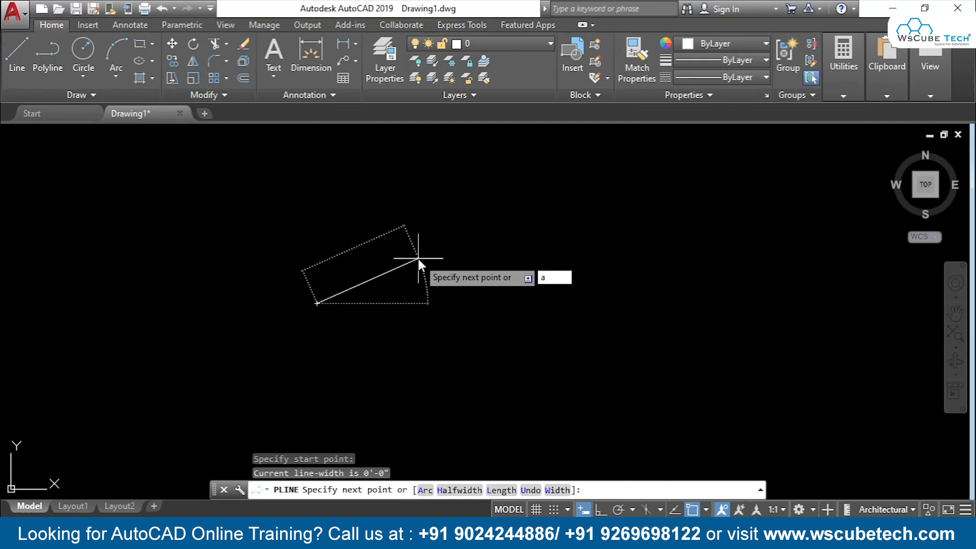
pyautogui.press('Return')
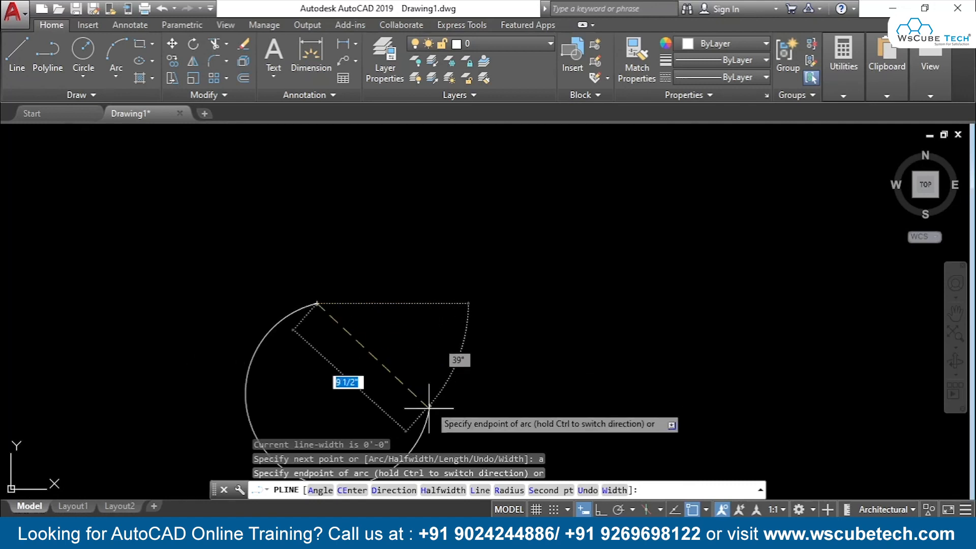
pyautogui.click(352, 490)
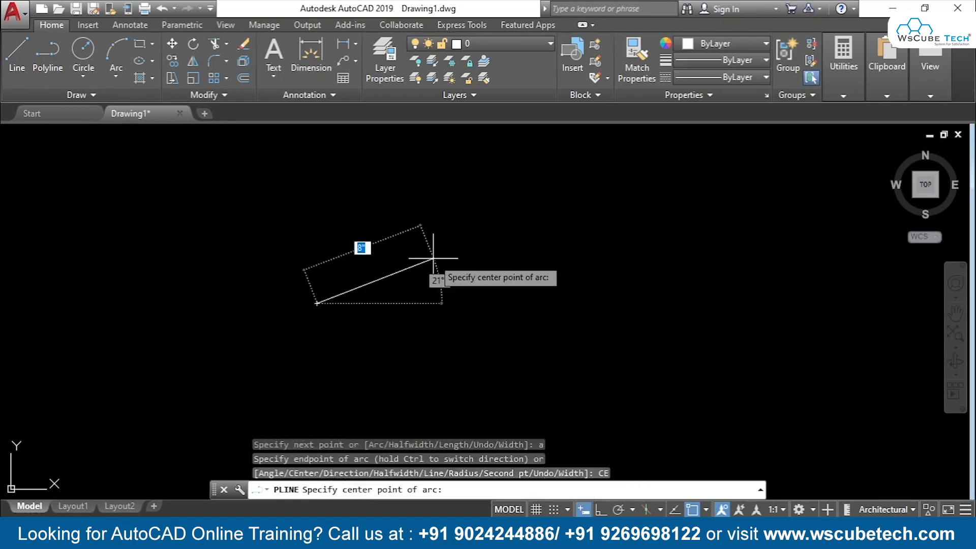
pyautogui.click(465, 245)
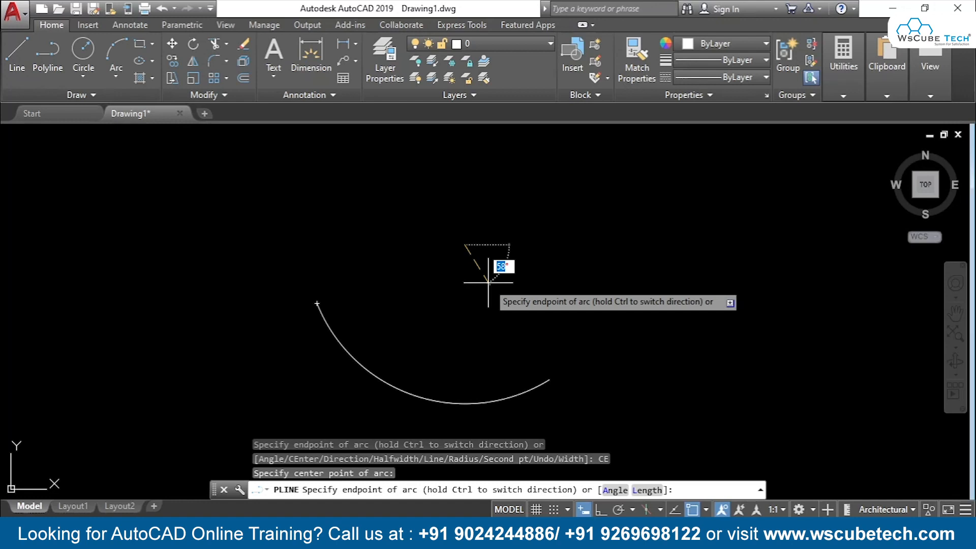
pyautogui.click(526, 253)
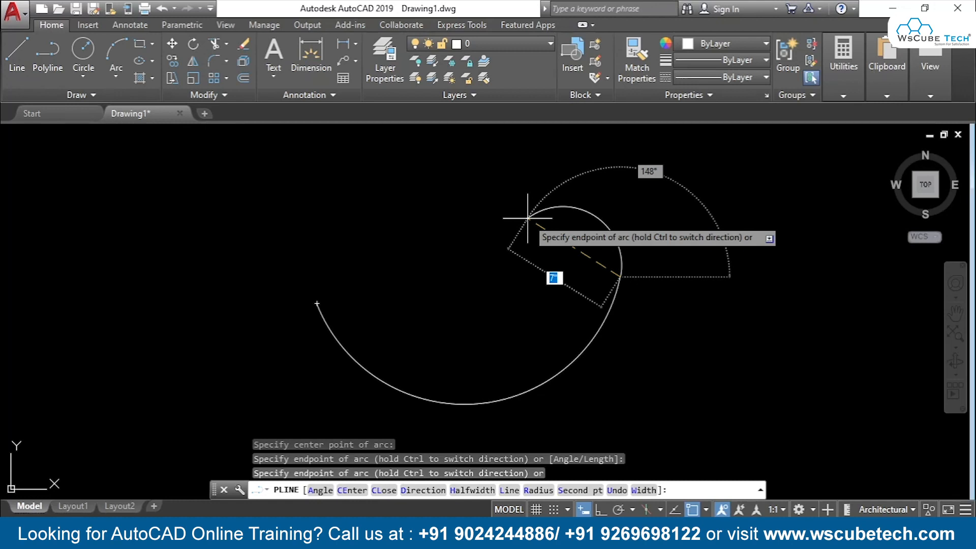
# Finish the polyline with a second arc curling up and back to the left, and delete the polyline.
pyautogui.click(494, 227)
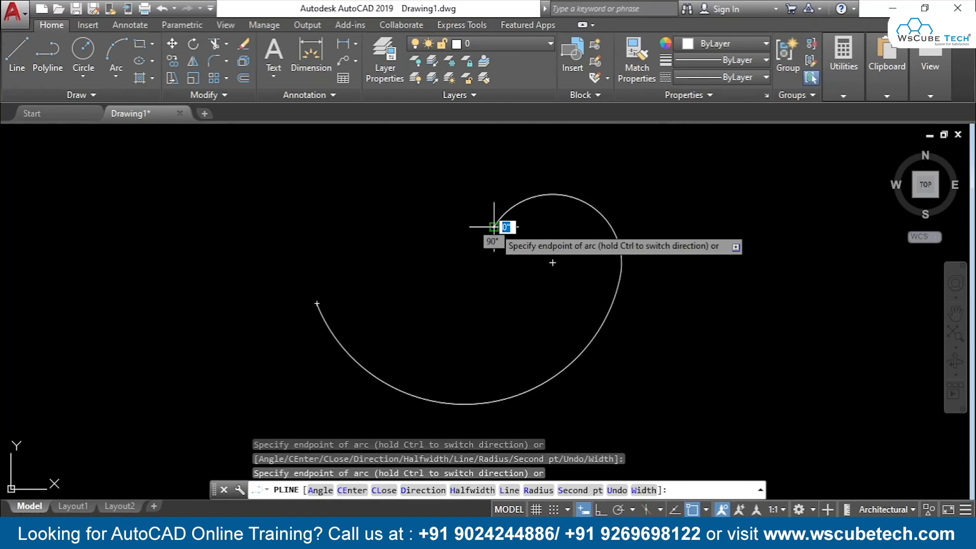
pyautogui.press('Return')
pyautogui.hotkey('ctrl', 'a')
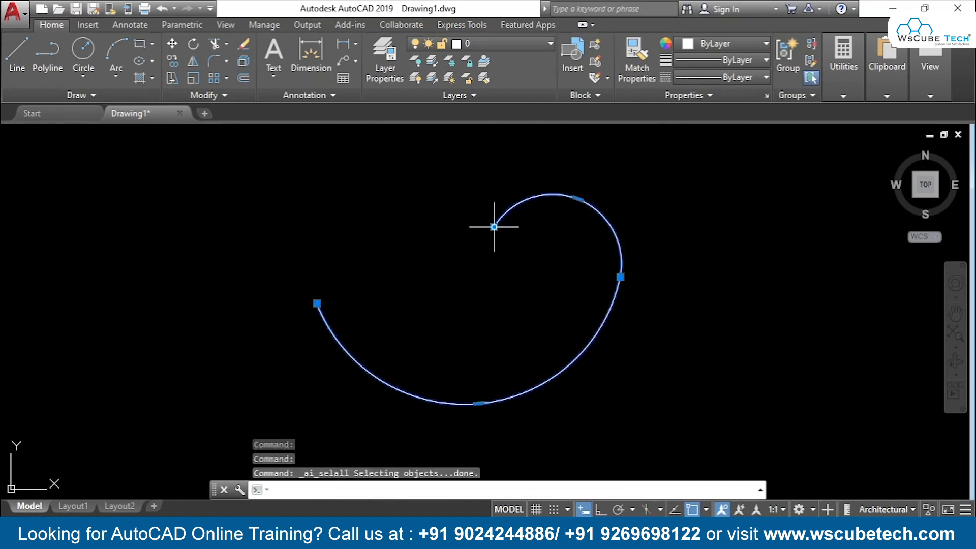
pyautogui.press('Delete')
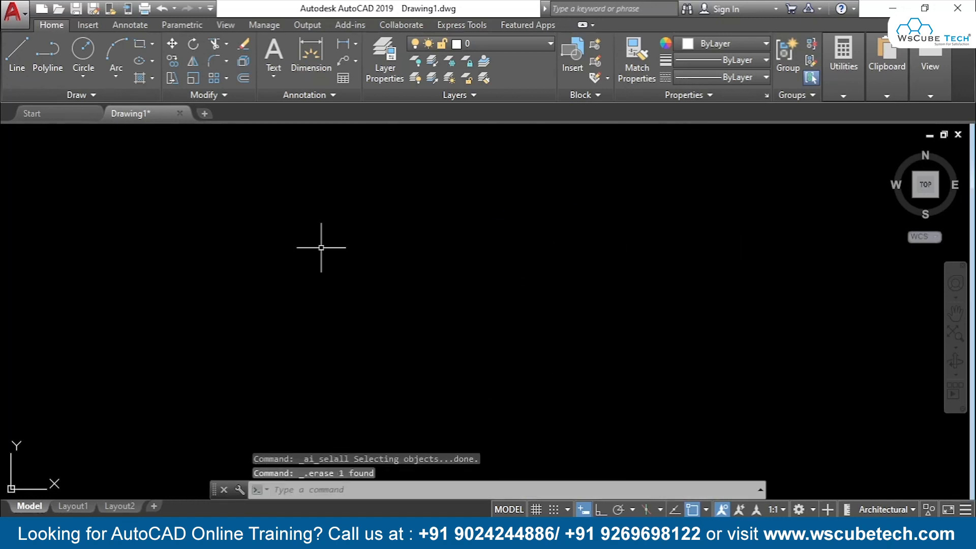
# Begin a polyline with an arc defined by the Direction option, its start tangent aimed up to the right and its endpoint up to the left.
pyautogui.click(41, 47)
pyautogui.click(382, 288)
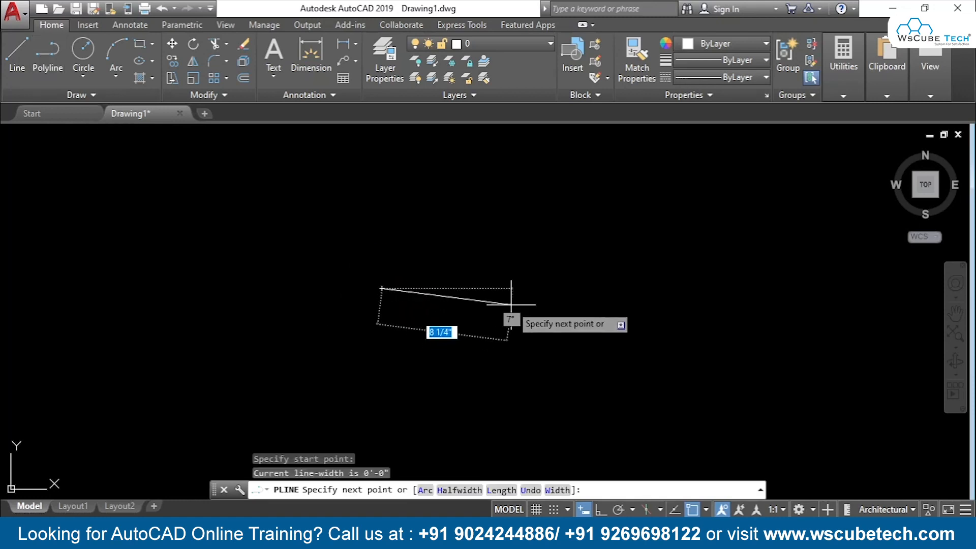
pyautogui.write('a')
pyautogui.press('Return')
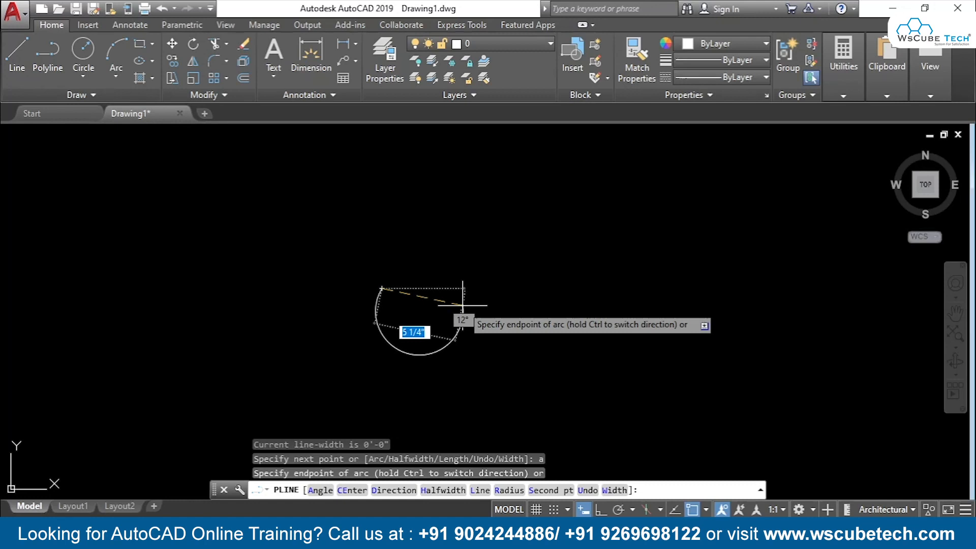
pyautogui.write('d')
pyautogui.press('Return')
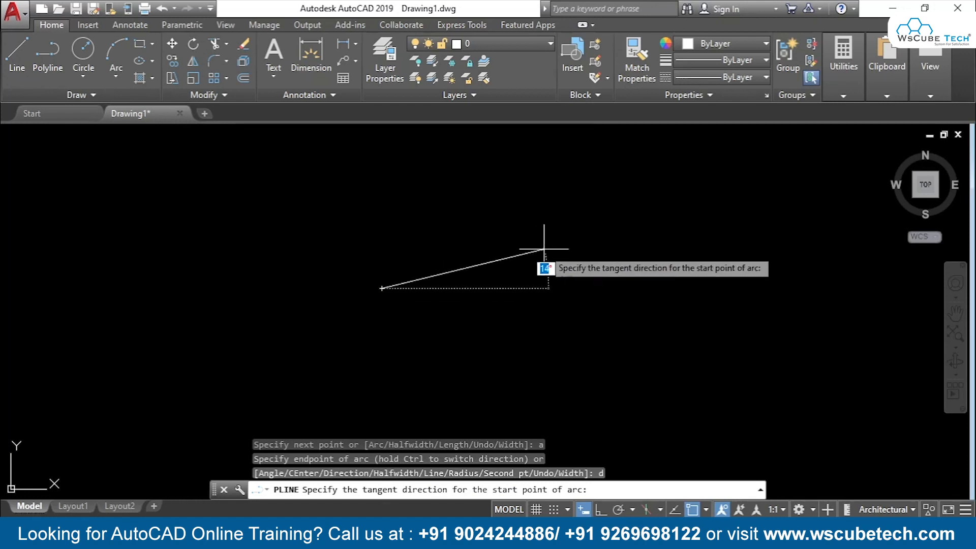
pyautogui.click(543, 199)
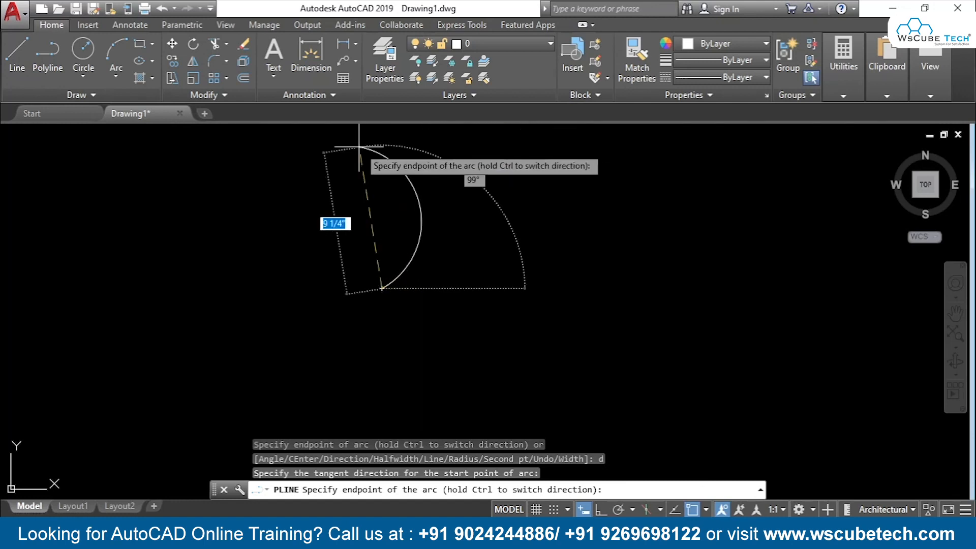
pyautogui.click(332, 208)
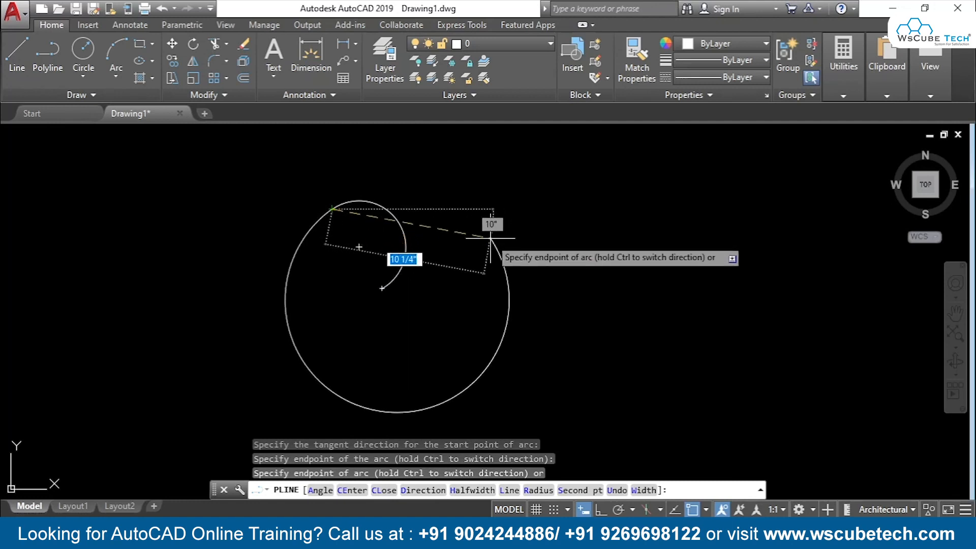
# Continue the polyline with a large arc looping underneath and another arc bulging upward to the right, and end it.
pyautogui.click(442, 230)
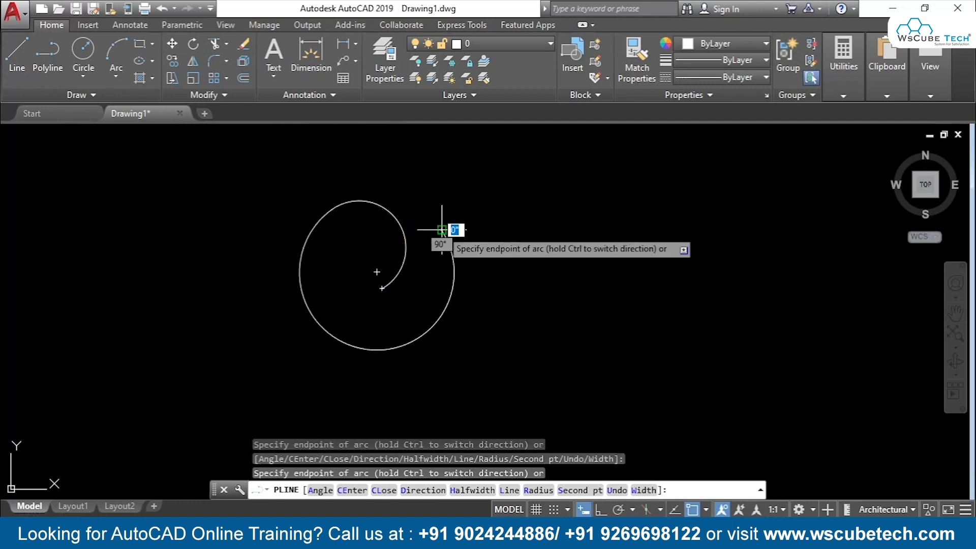
pyautogui.click(537, 269)
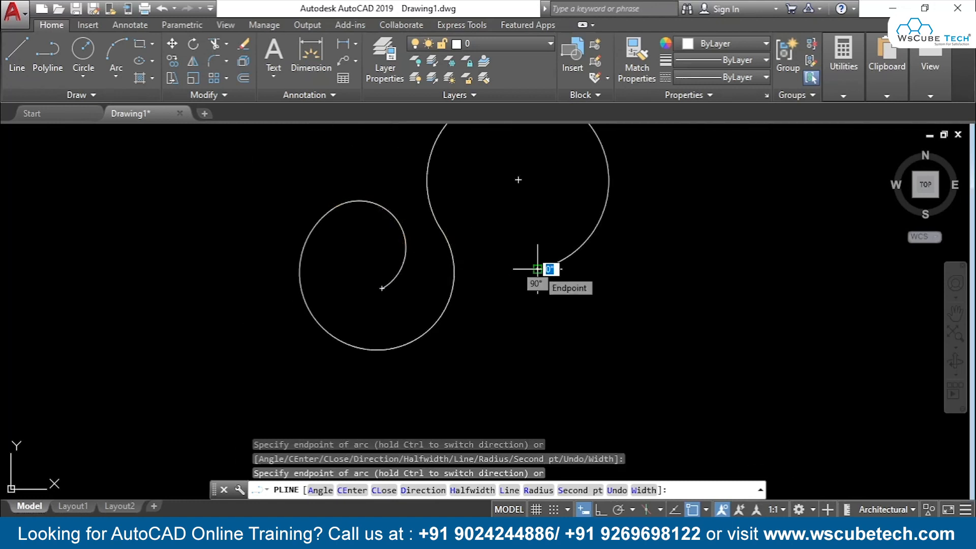
pyautogui.press('Escape')
# Delete the spiral arc polyline.
pyautogui.hotkey('ctrl', 'a')
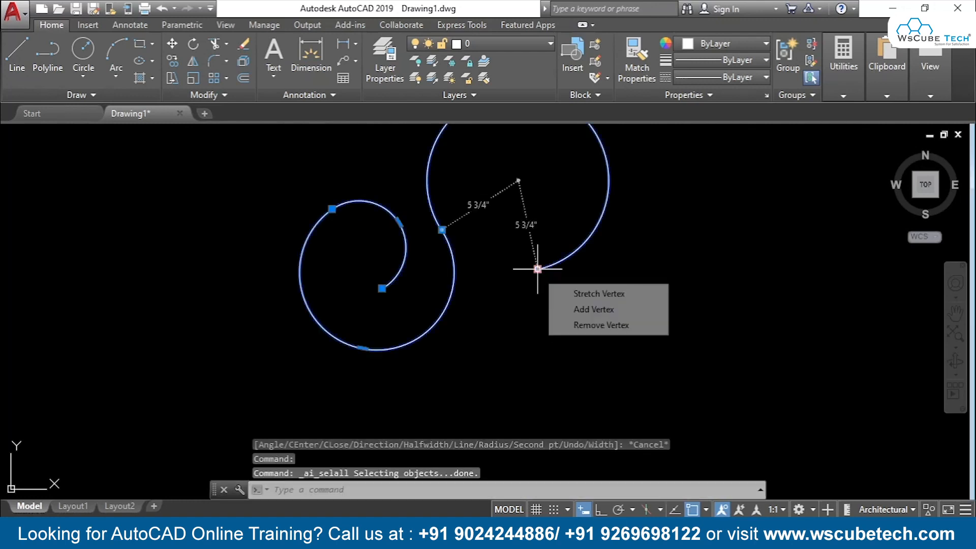
pyautogui.press('Delete')
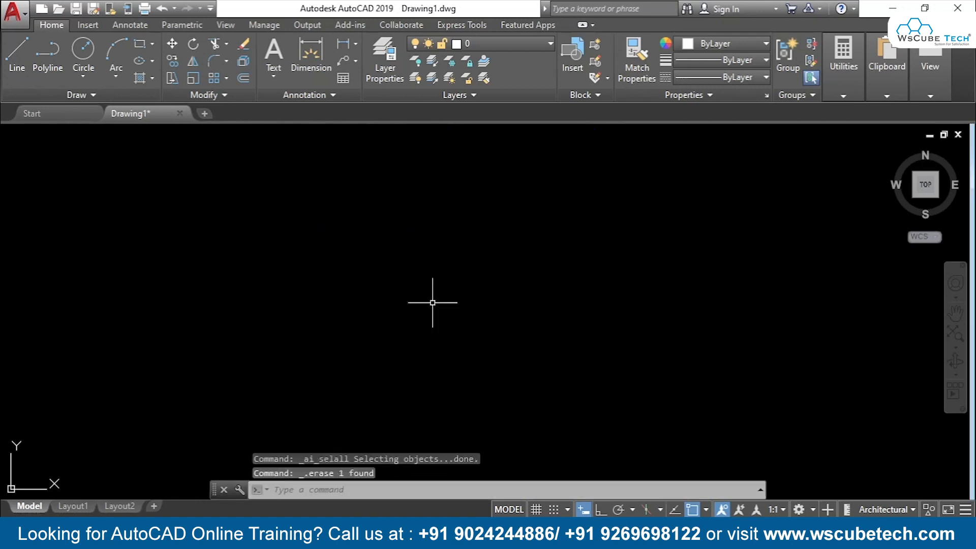
# Start a polyline in Arc mode and use Halfwidth to set a starting half-width of 2 and an ending half-width of 5.
pyautogui.click(49, 51)
pyautogui.click(400, 280)
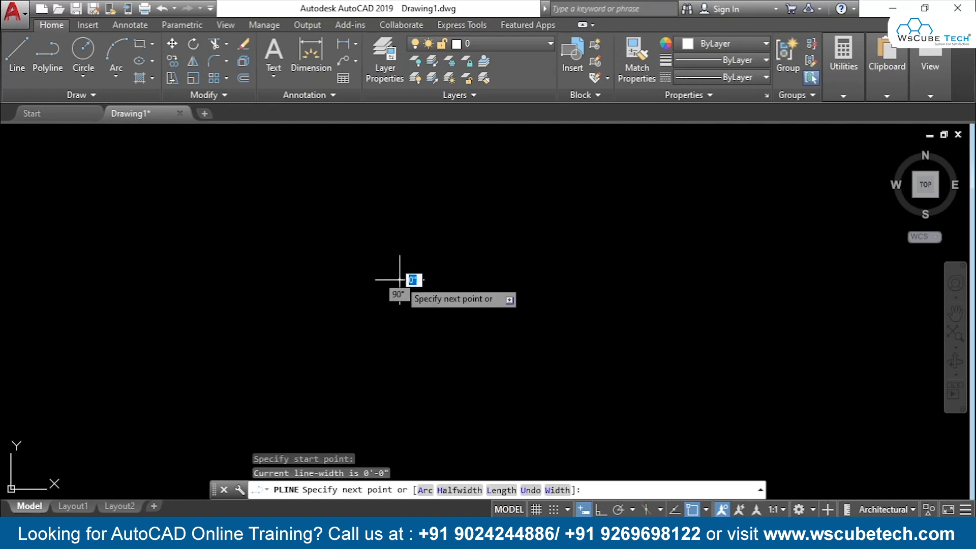
pyautogui.write('a')
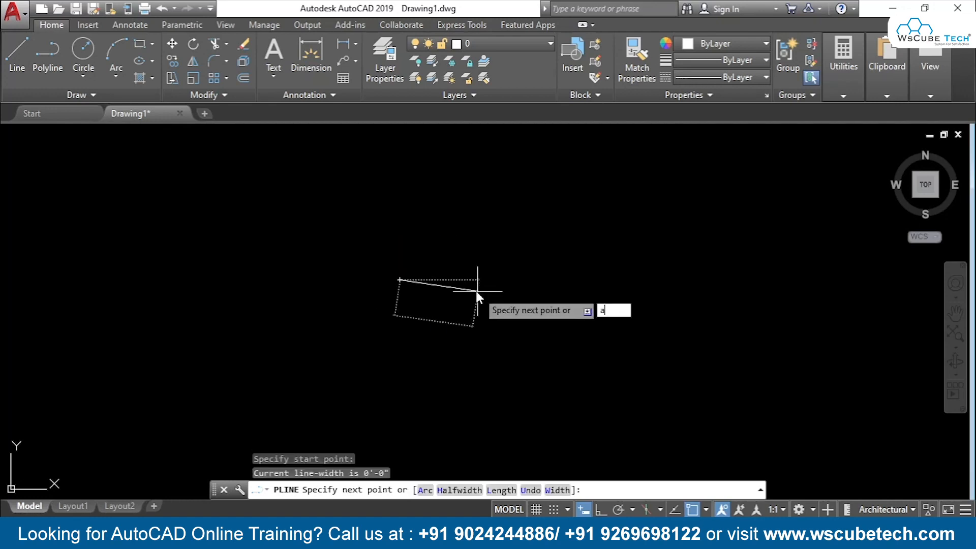
pyautogui.press('Return')
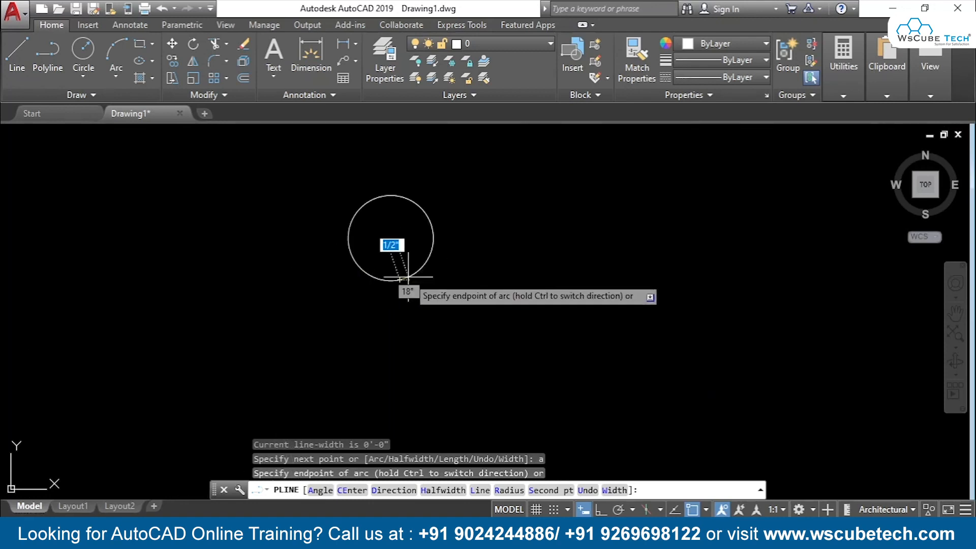
pyautogui.write('h')
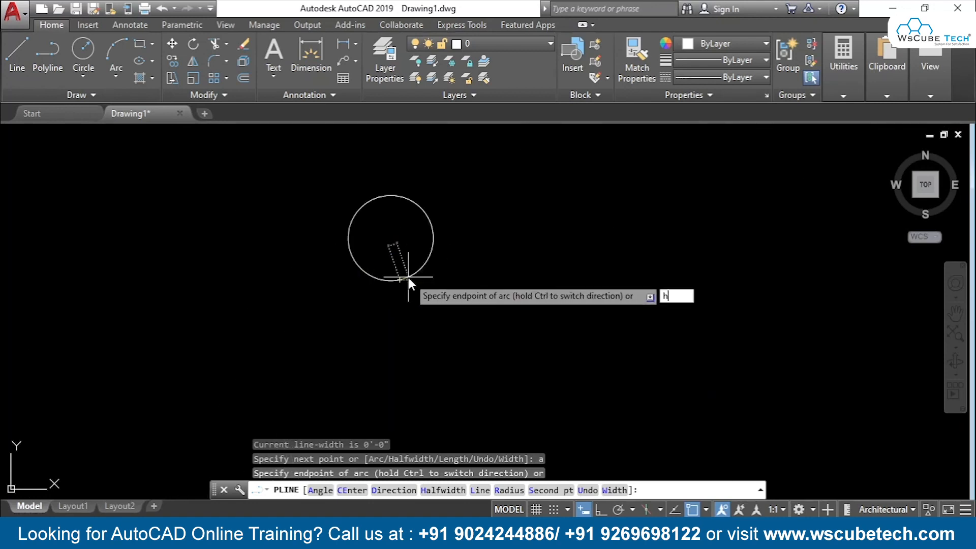
pyautogui.press('Return')
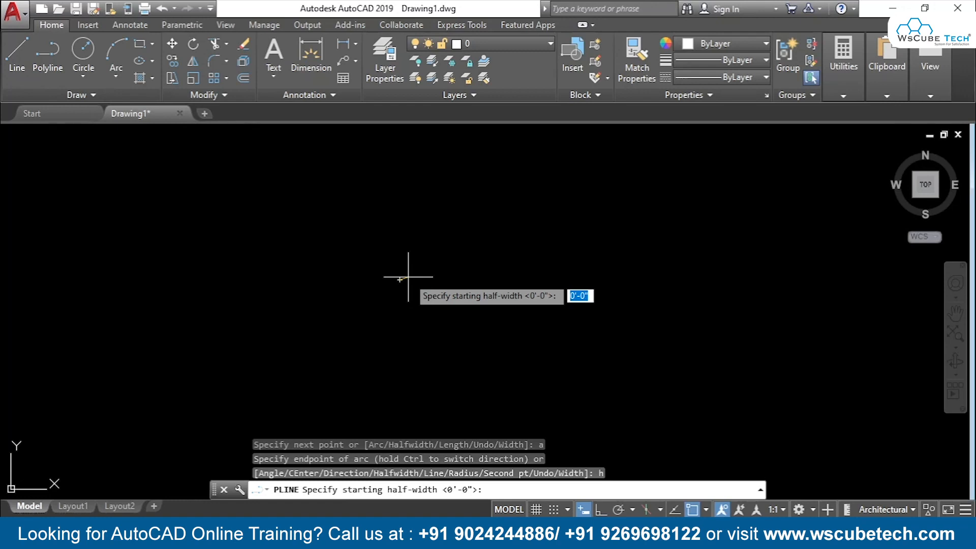
pyautogui.write('2')
pyautogui.press('Return')
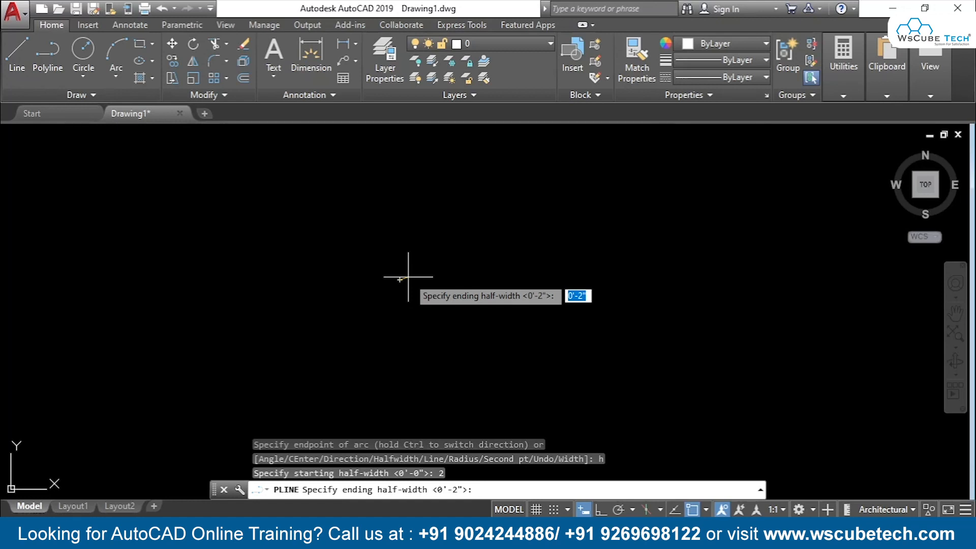
pyautogui.write('5')
pyautogui.press('Return')
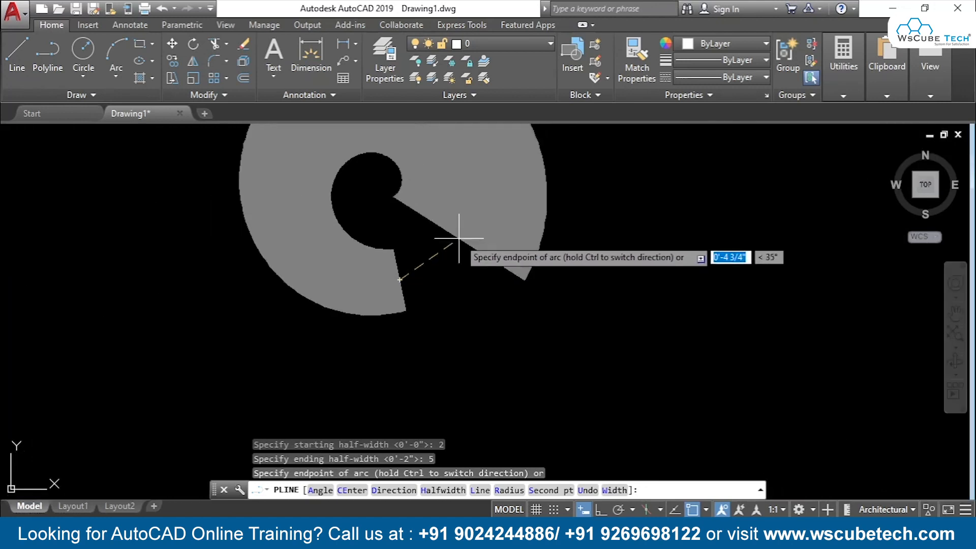
# Place the tapered arc's endpoint about 4 3/4" from its start at about 35°, and finish the polyline.
pyautogui.click(459, 238)
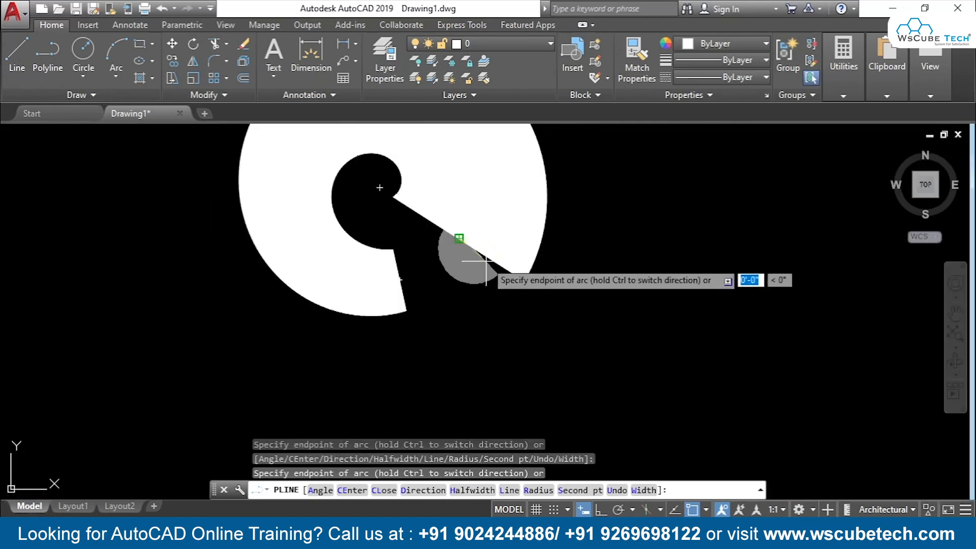
pyautogui.press('Return')
pyautogui.moveTo(569, 277); pyautogui.dragTo(613, 370, button='middle')
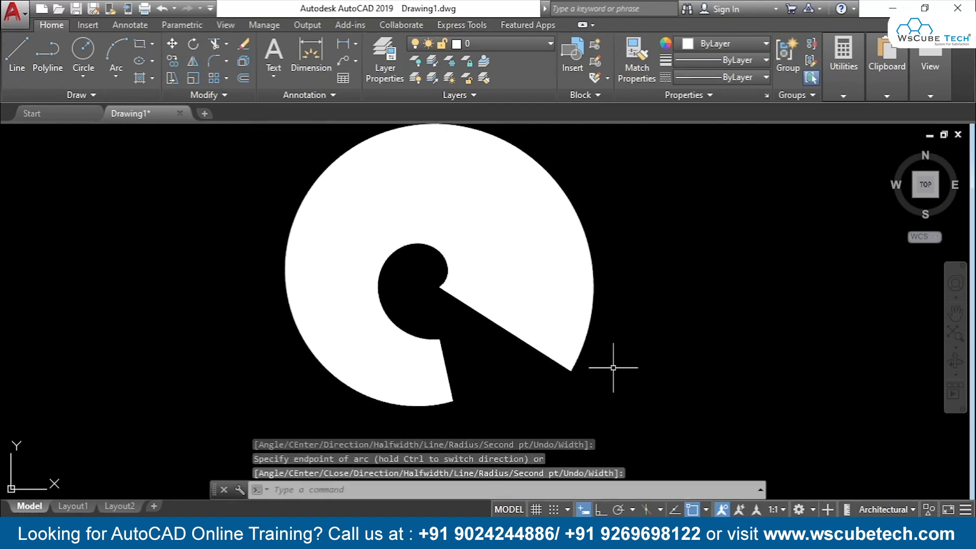
pyautogui.scroll(2, 599, 317)
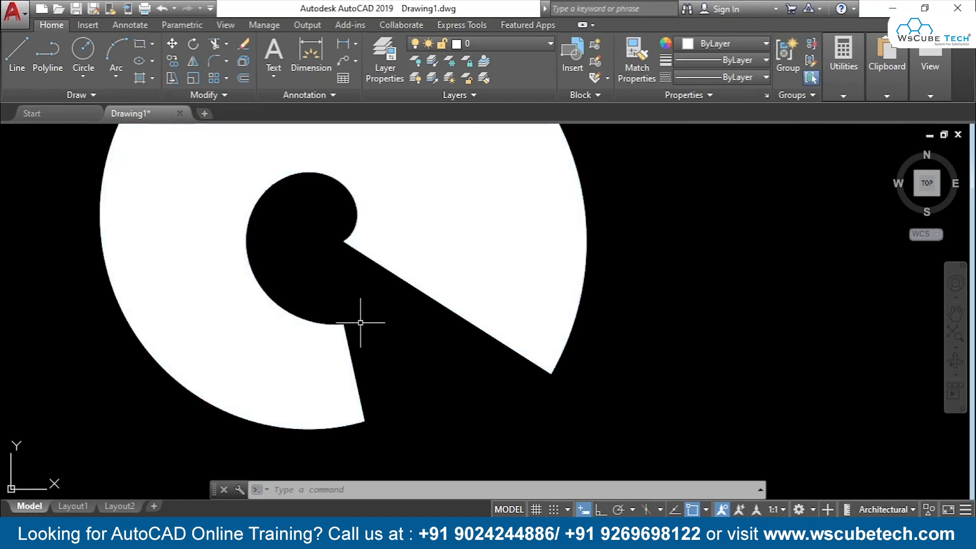
pyautogui.click(18, 56)
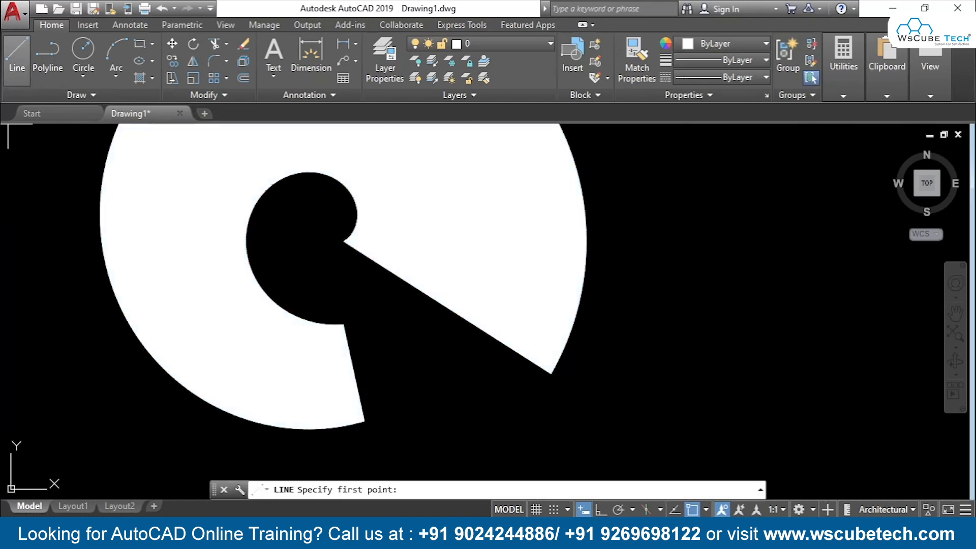
pyautogui.click(351, 321)
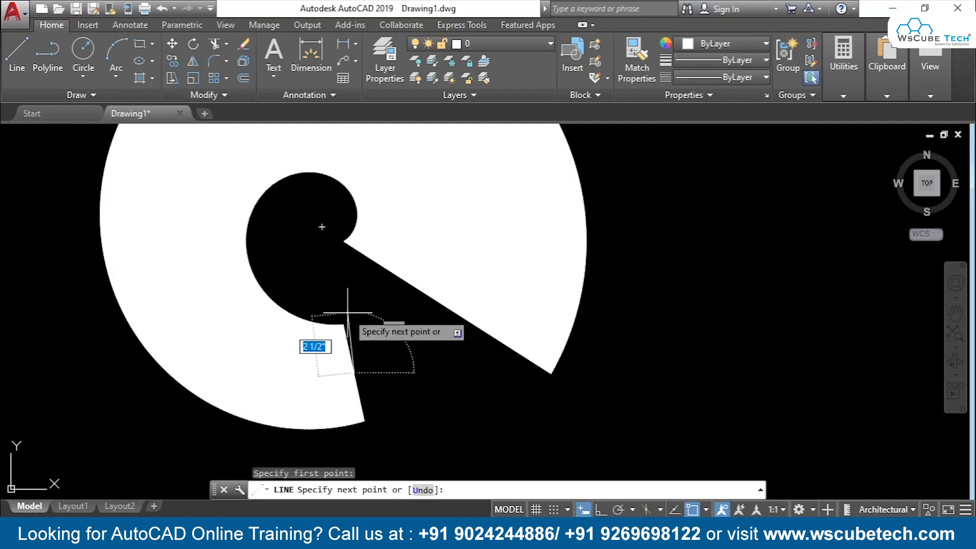
pyautogui.press('Escape')
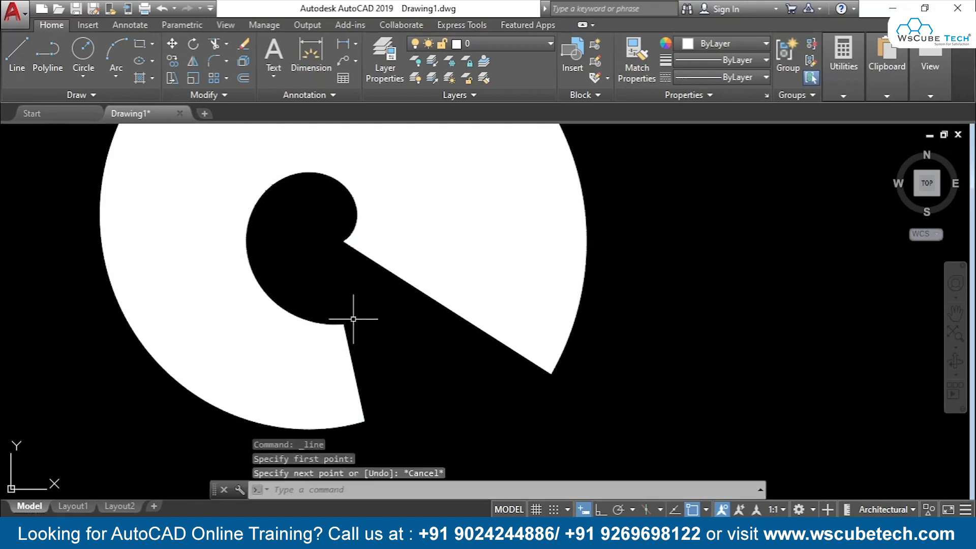
# Draw a short line alongside the narrow starting edge of the tapered arc to mark its width.
pyautogui.click(18, 56)
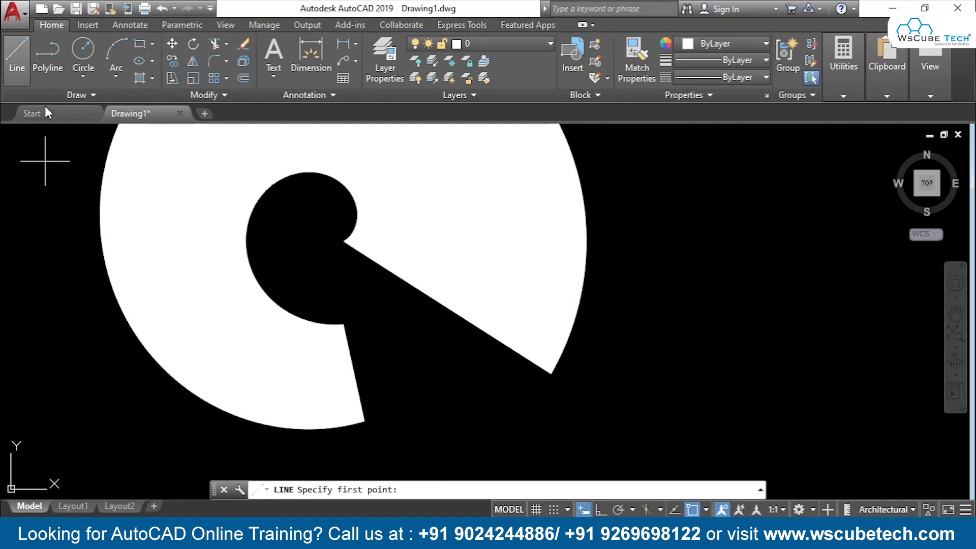
pyautogui.click(372, 312)
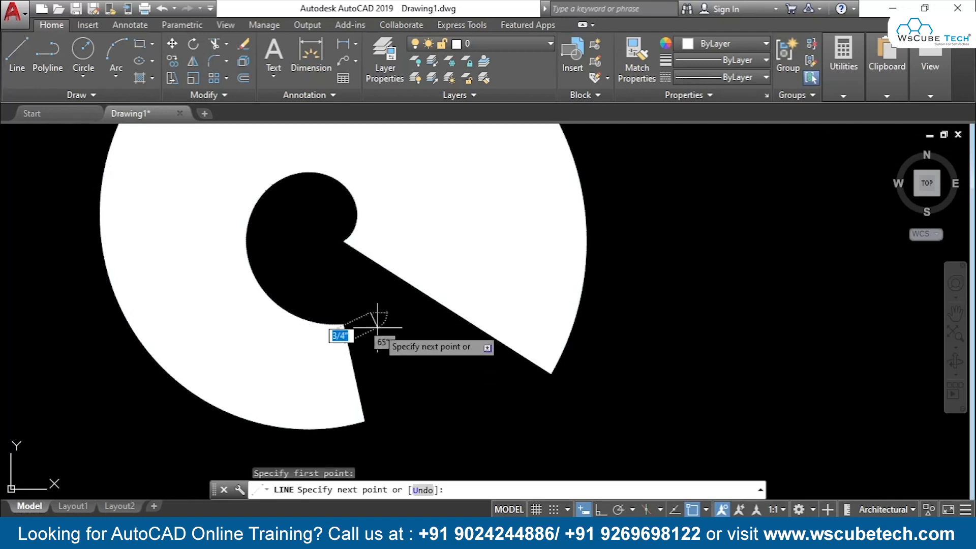
pyautogui.click(382, 364)
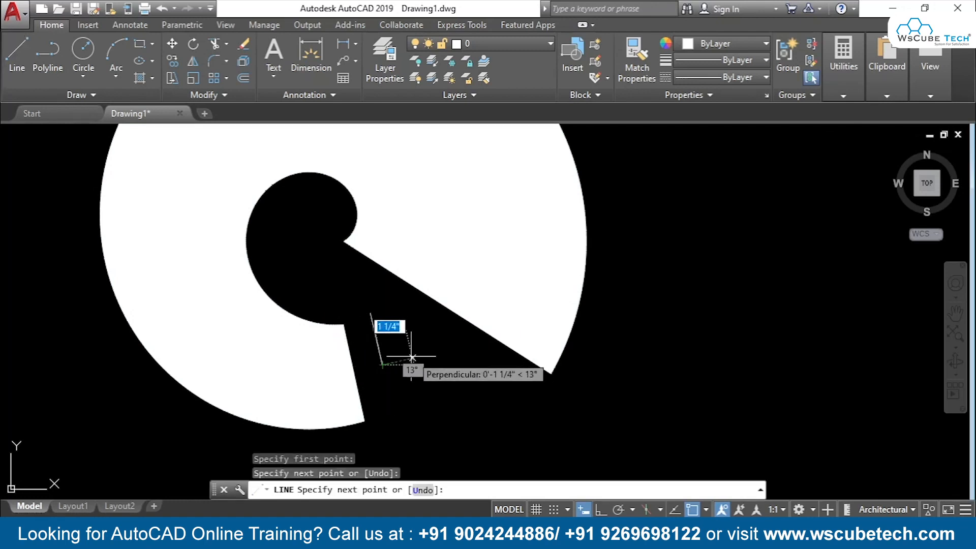
pyautogui.press('Return')
# Try to mark the arc's wide ending edge with a line starting at the arc's center, and undo it.
pyautogui.write('l')
pyautogui.press('Return')
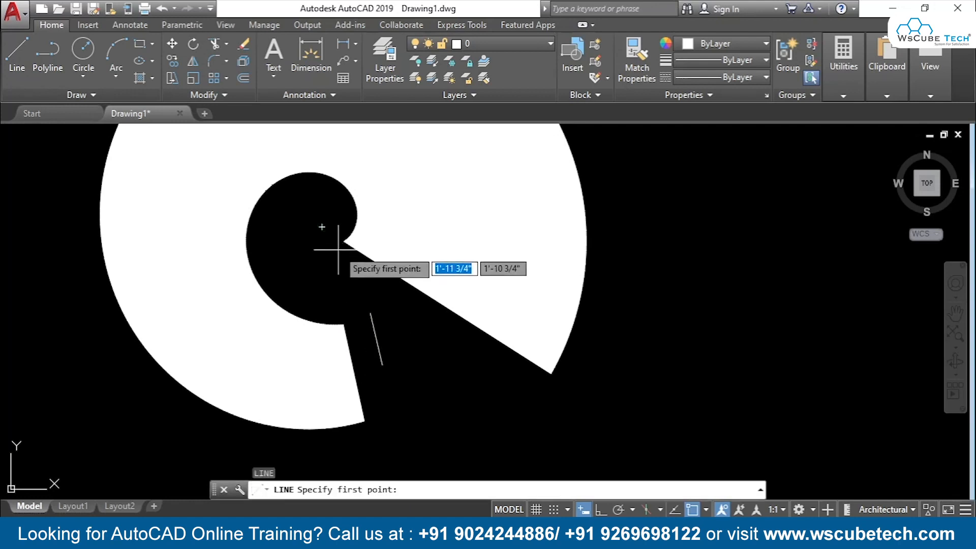
pyautogui.click(322, 227)
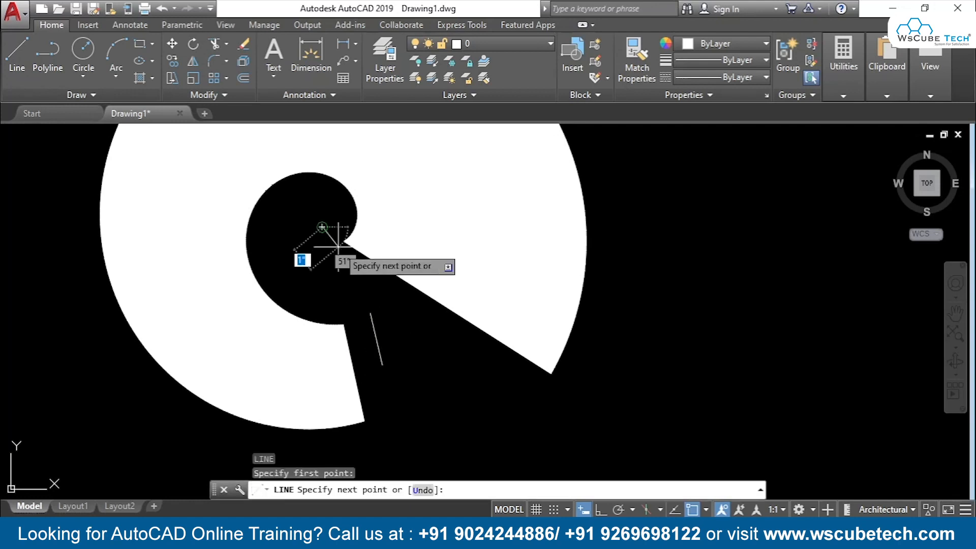
pyautogui.click(543, 393)
pyautogui.press('BackSpace')
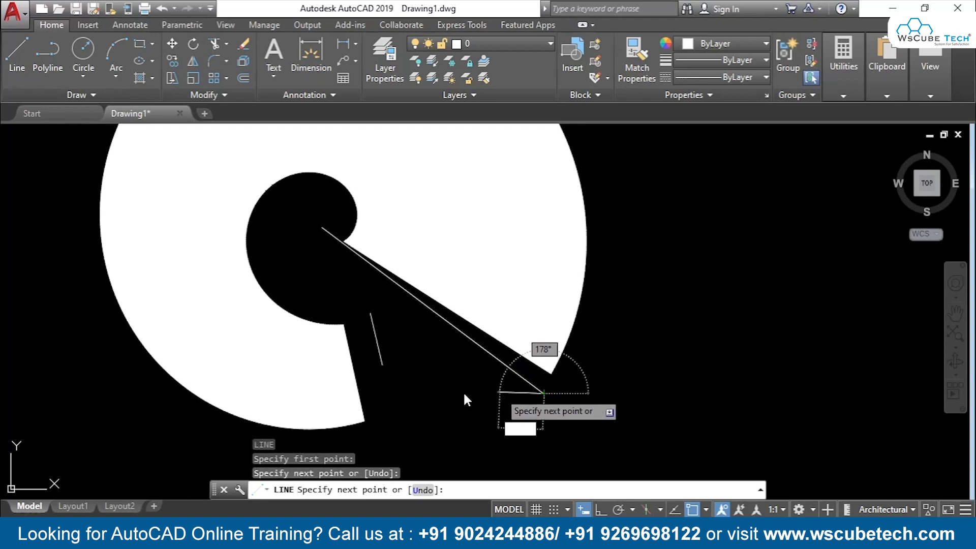
pyautogui.press('Escape')
pyautogui.hotkey('ctrl', 'z')
# Draw a line alongside the wide ending edge of the tapered arc, starting near its outer corner.
pyautogui.click(12, 55)
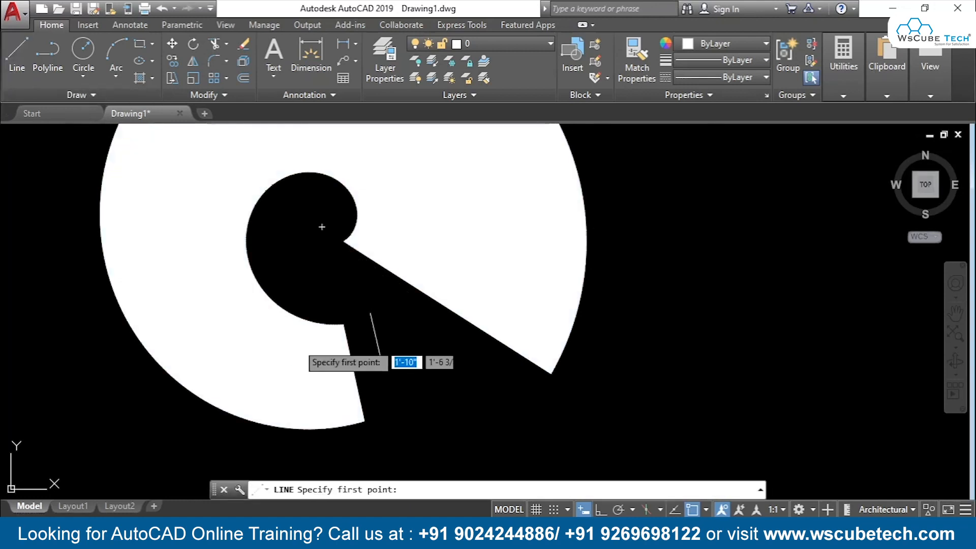
pyautogui.click(552, 389)
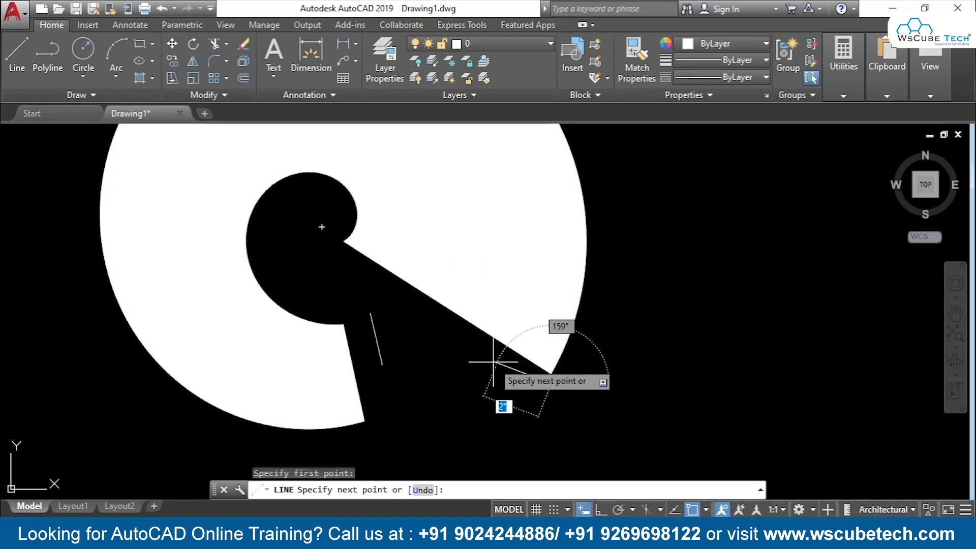
pyautogui.click(431, 315)
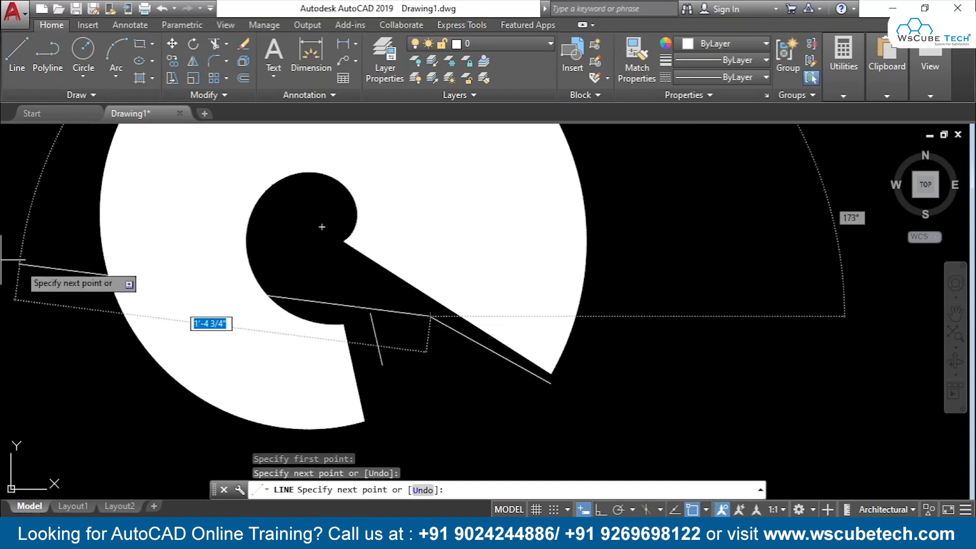
pyautogui.press('Escape')
# Erase all objects, and in a new polyline's arc mode set both the starting and ending half-widths to 0.
pyautogui.hotkey('ctrl', 'a')
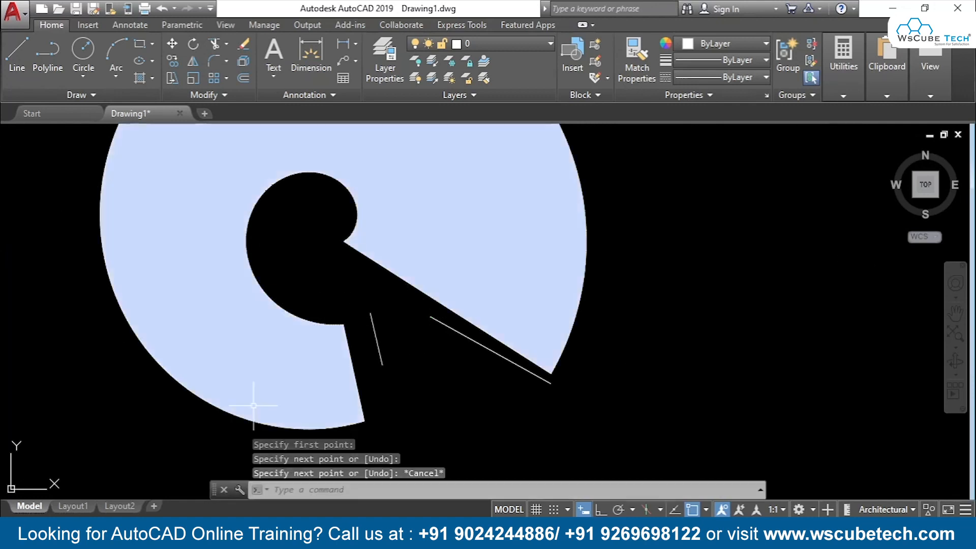
pyautogui.press('Delete')
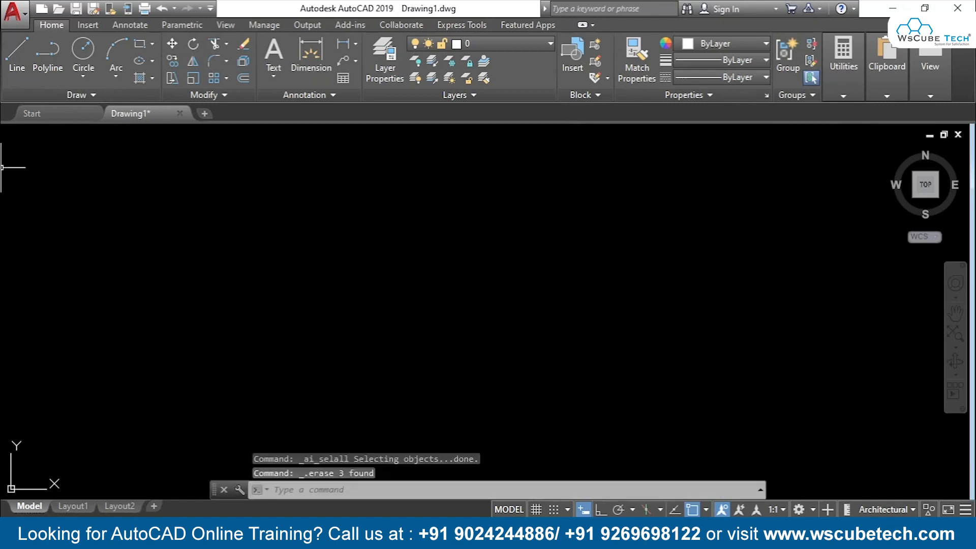
pyautogui.click(48, 53)
pyautogui.click(314, 301)
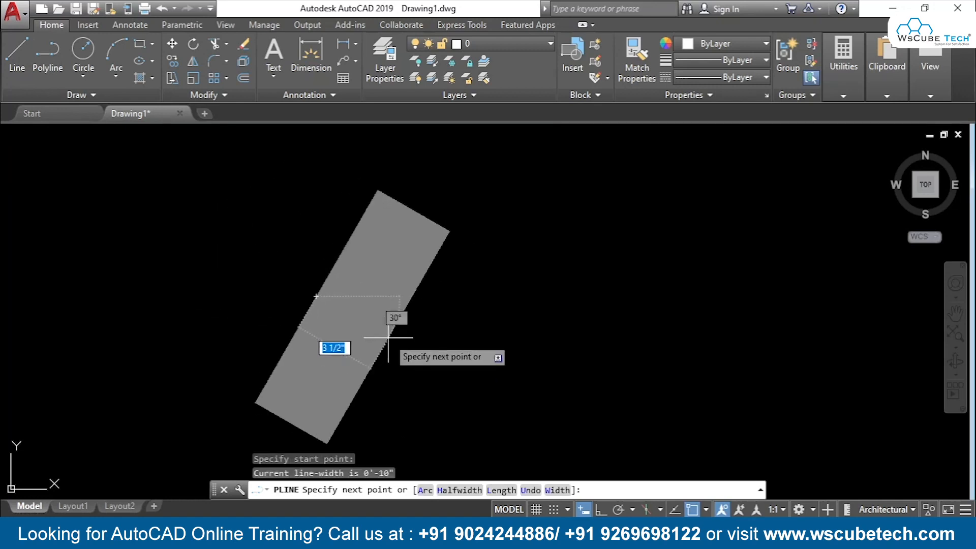
pyautogui.write('a')
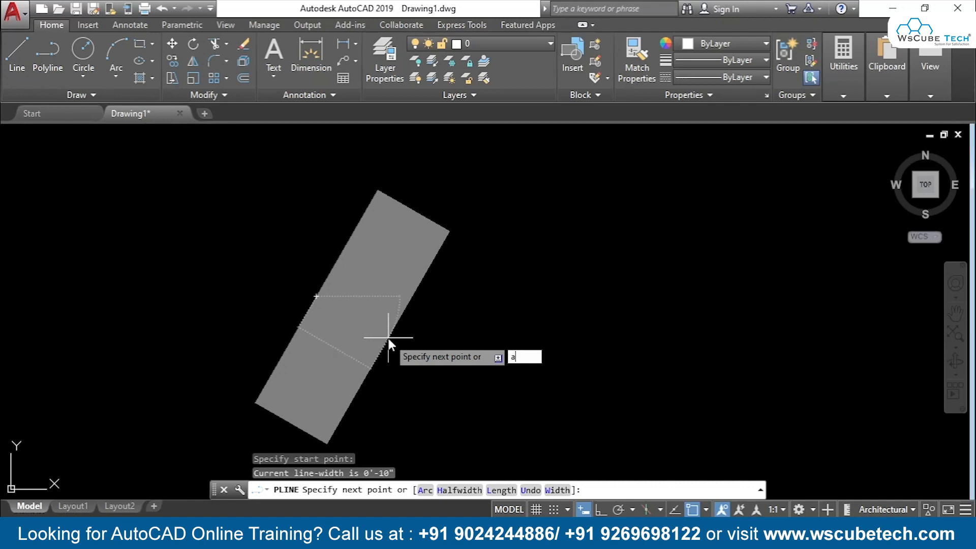
pyautogui.press('Return')
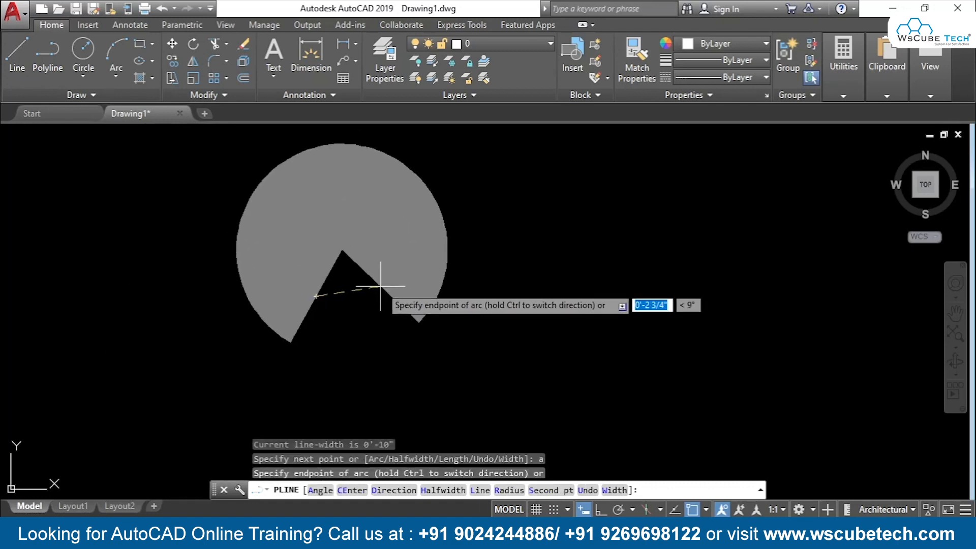
pyautogui.write('h')
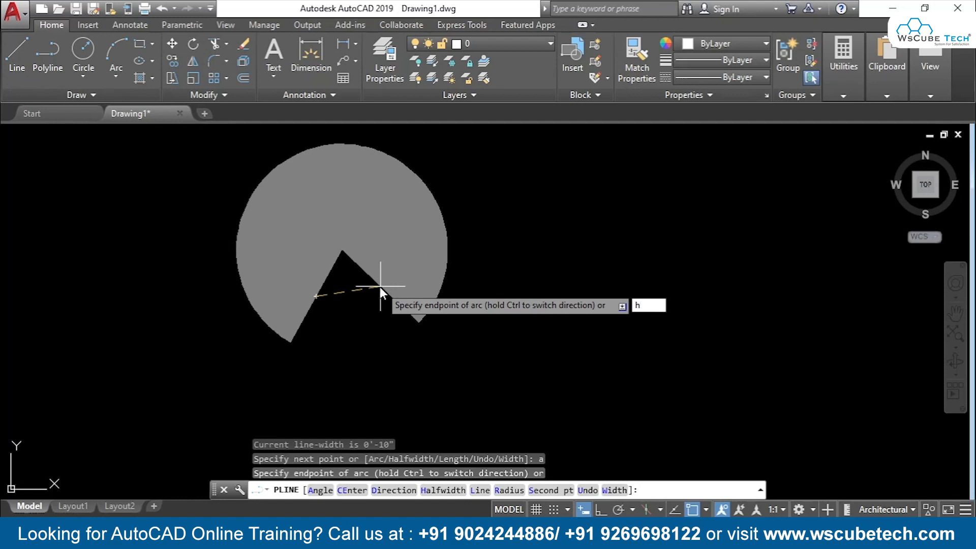
pyautogui.press('Return')
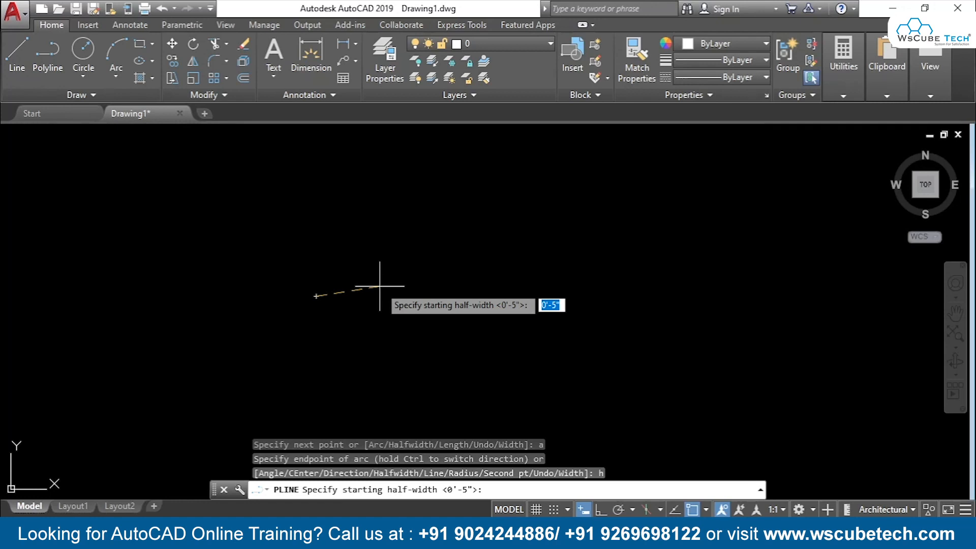
pyautogui.write('0')
pyautogui.press('Return')
pyautogui.write('0')
pyautogui.press('Return')
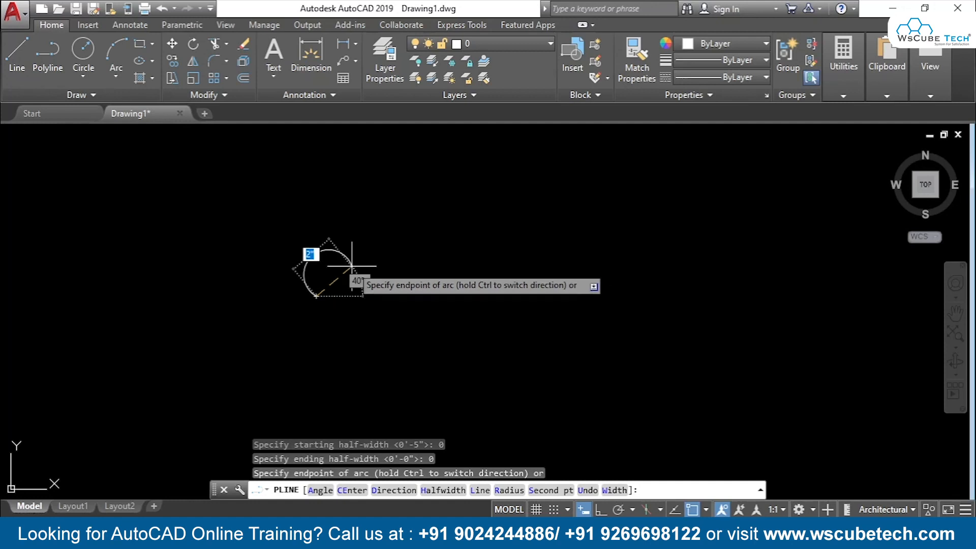
pyautogui.press('Escape')
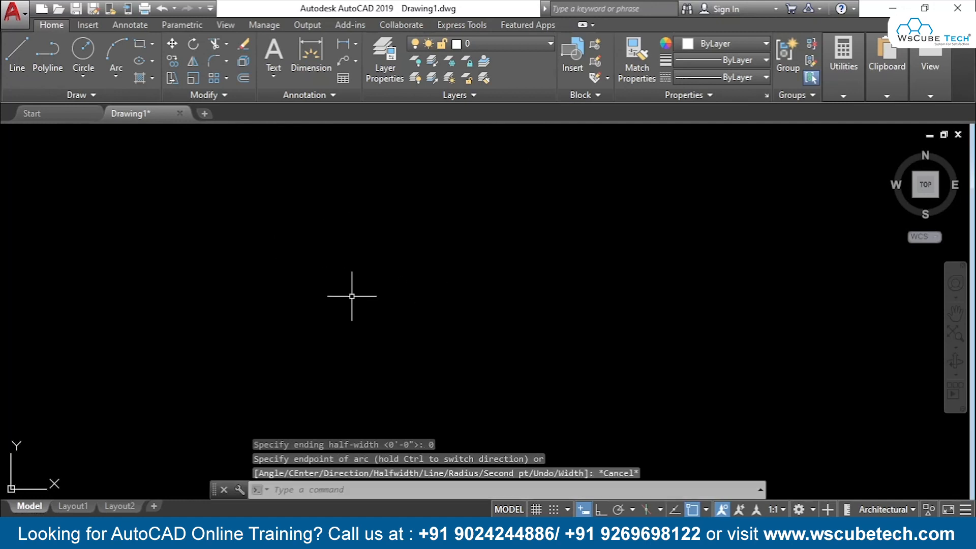
# Start a polyline and switch it to arc mode and back to straight line mode.
pyautogui.click(48, 51)
pyautogui.click(394, 320)
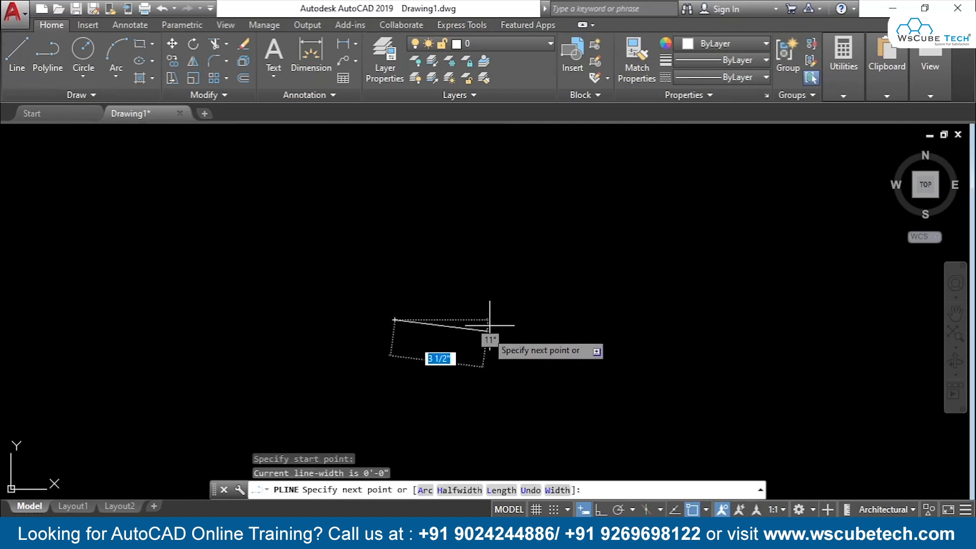
pyautogui.write('a')
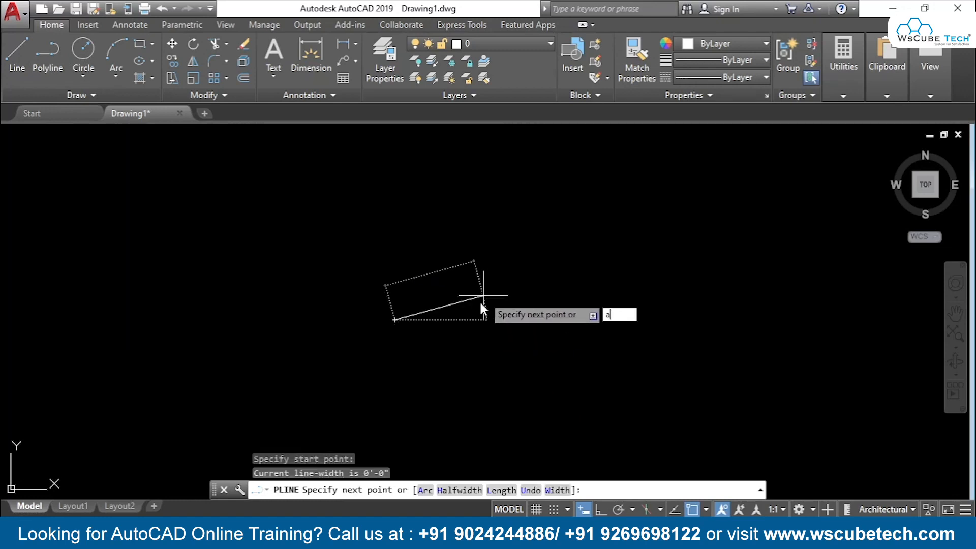
pyautogui.press('Return')
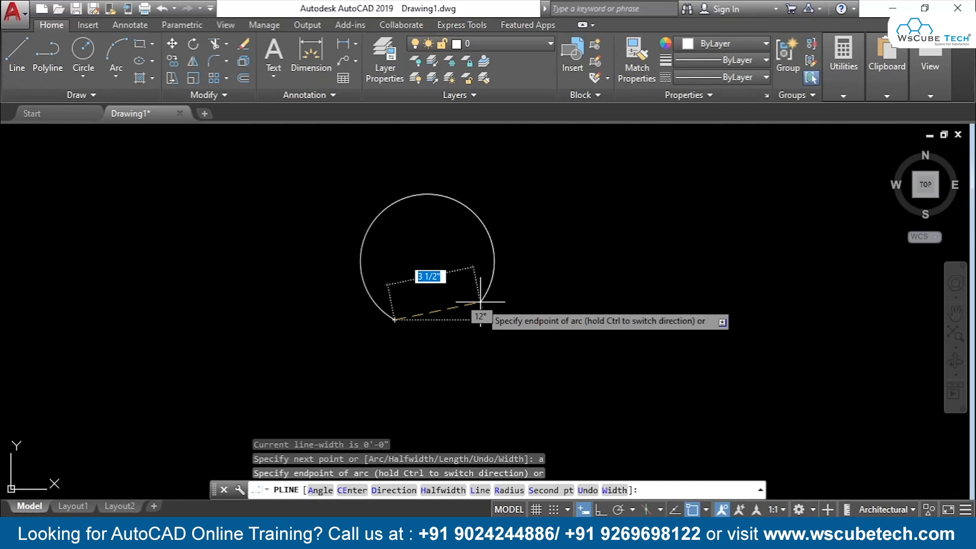
pyautogui.write('l')
pyautogui.press('Return')
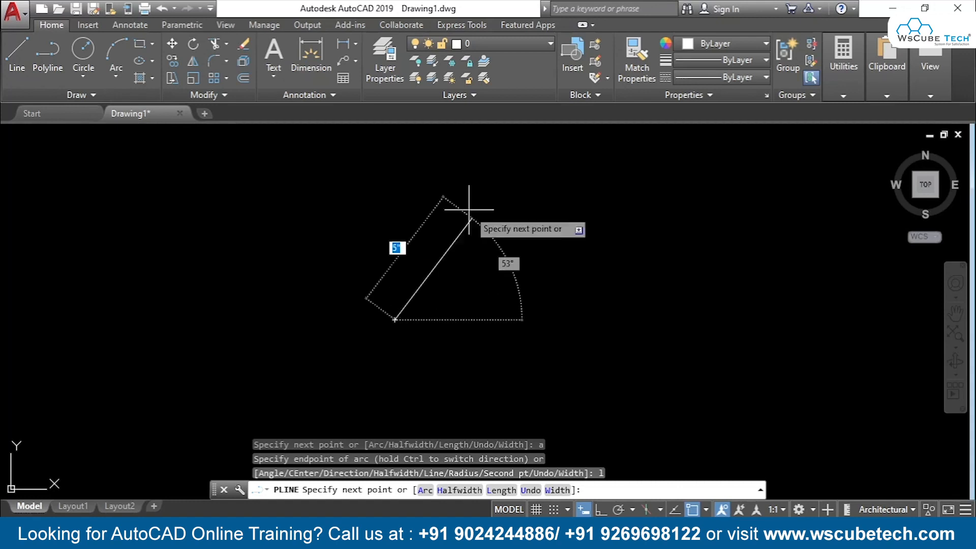
# Draw nine connected straight polyline segments, and erase the finished polyline.
pyautogui.click(546, 260)
pyautogui.click(663, 327)
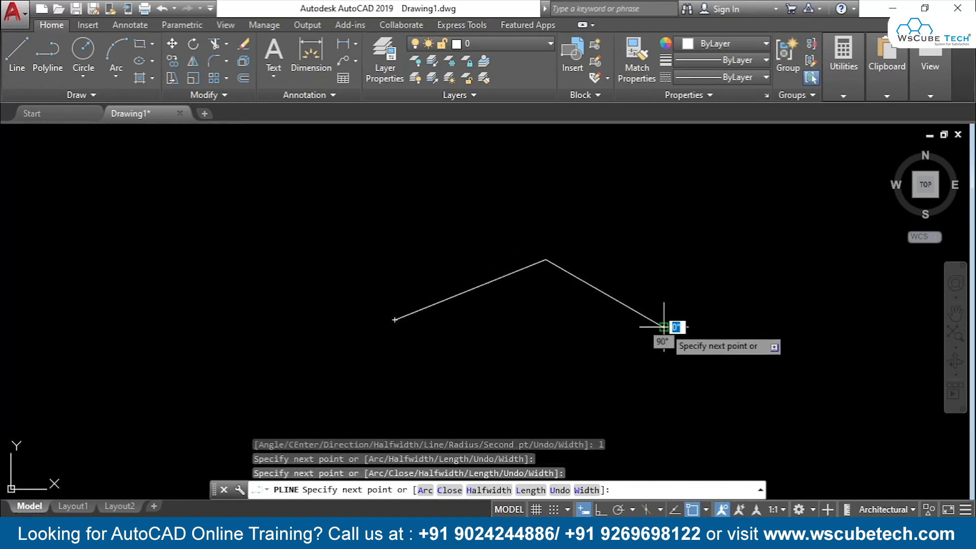
pyautogui.click(674, 218)
pyautogui.click(452, 205)
pyautogui.click(310, 260)
pyautogui.click(360, 351)
pyautogui.click(509, 362)
pyautogui.click(525, 329)
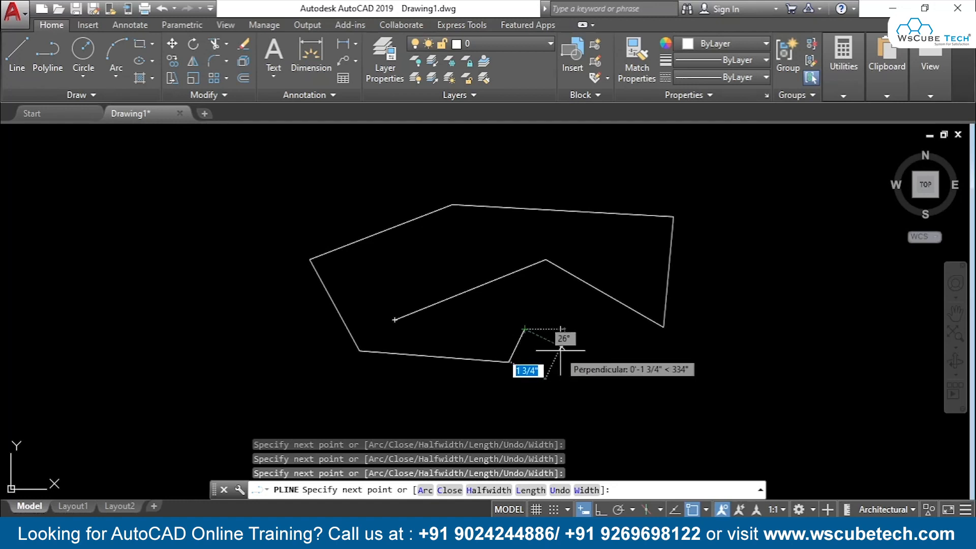
pyautogui.click(642, 385)
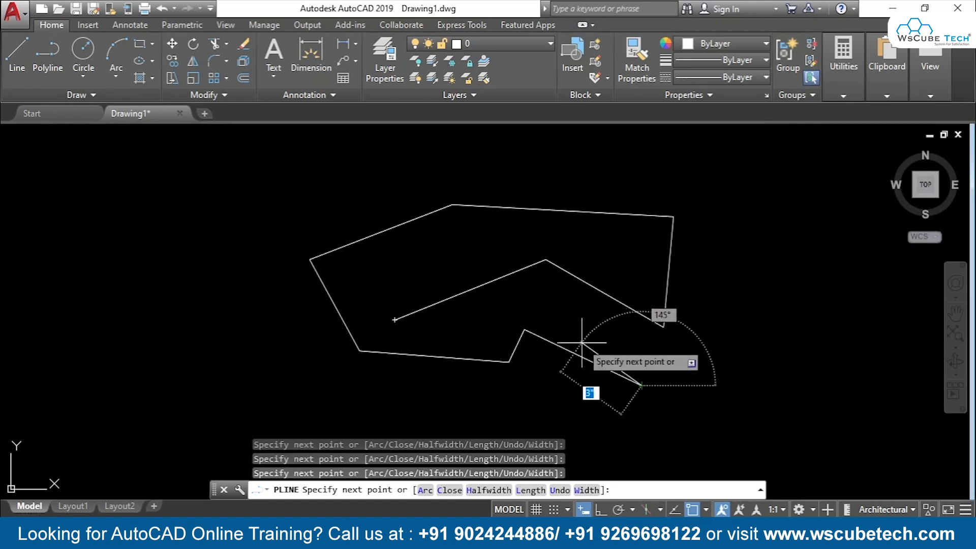
pyautogui.press('Escape')
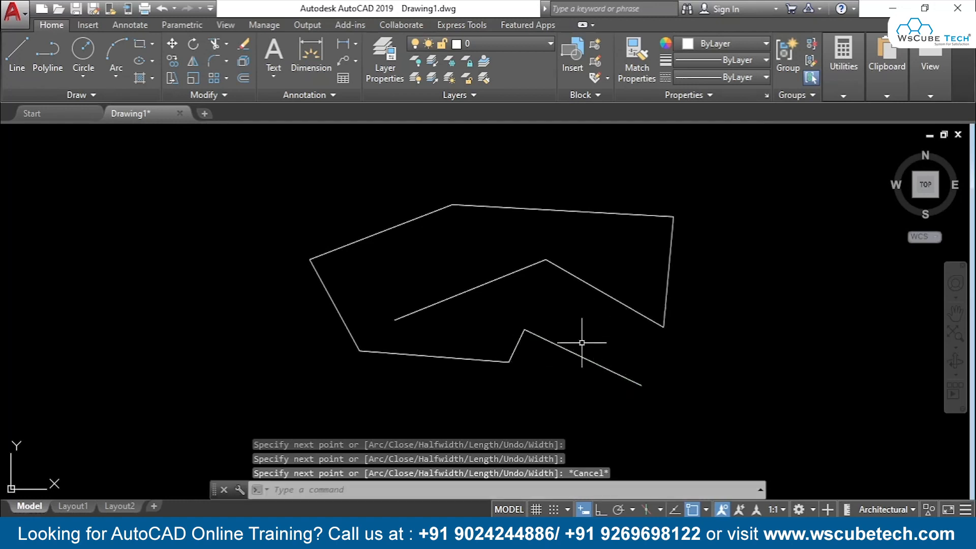
pyautogui.hotkey('ctrl', 'a')
pyautogui.press('Delete')
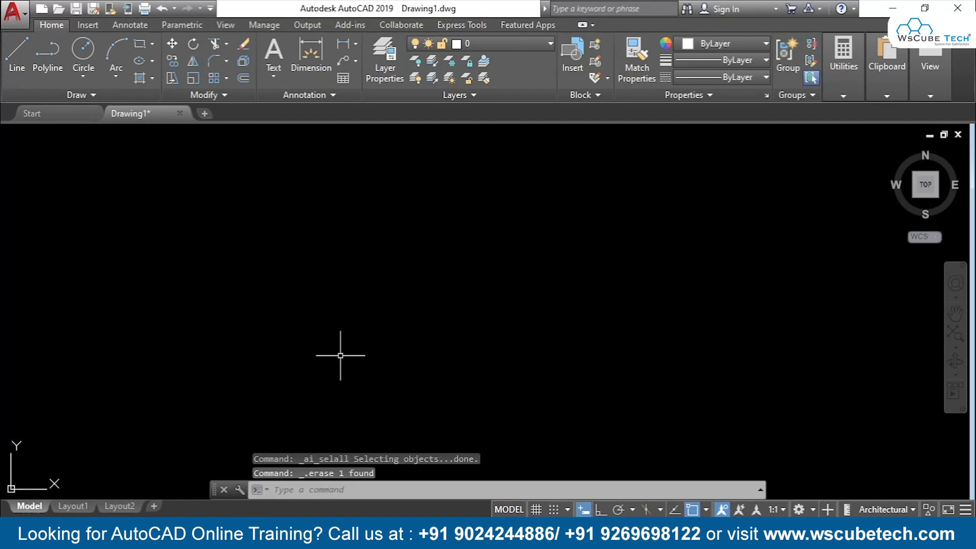
# Start a polyline in arc mode and draw two connected arcs, a small one followed by a much larger one.
pyautogui.click(37, 44)
pyautogui.click(336, 309)
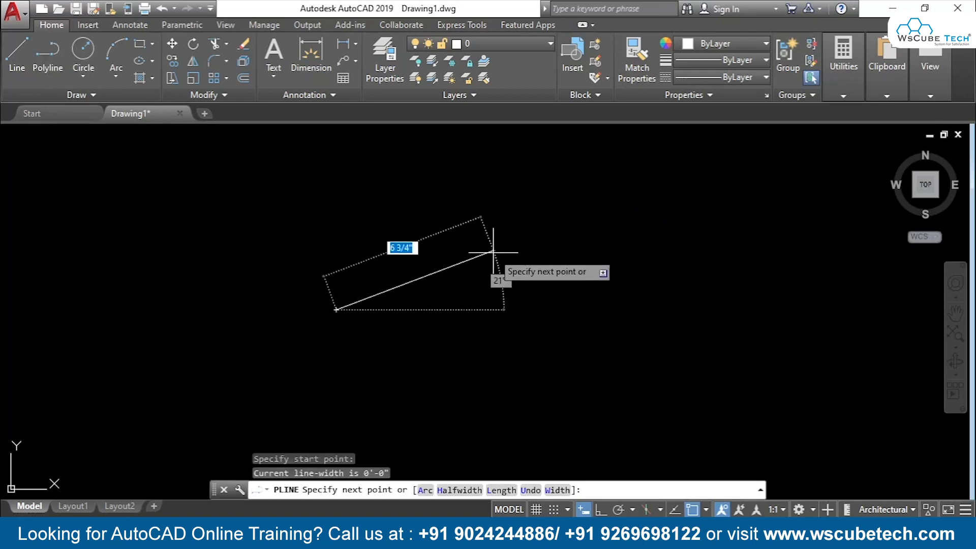
pyautogui.write('a')
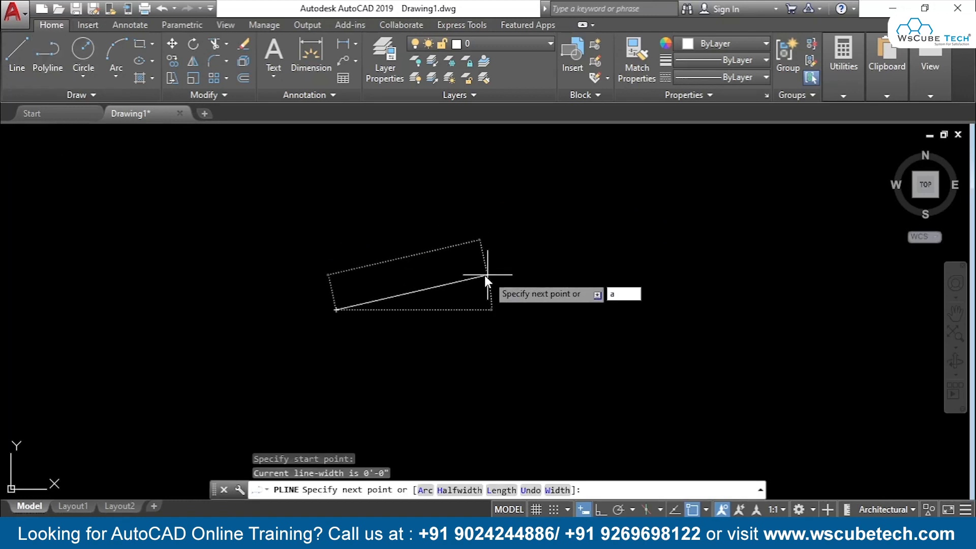
pyautogui.press('Return')
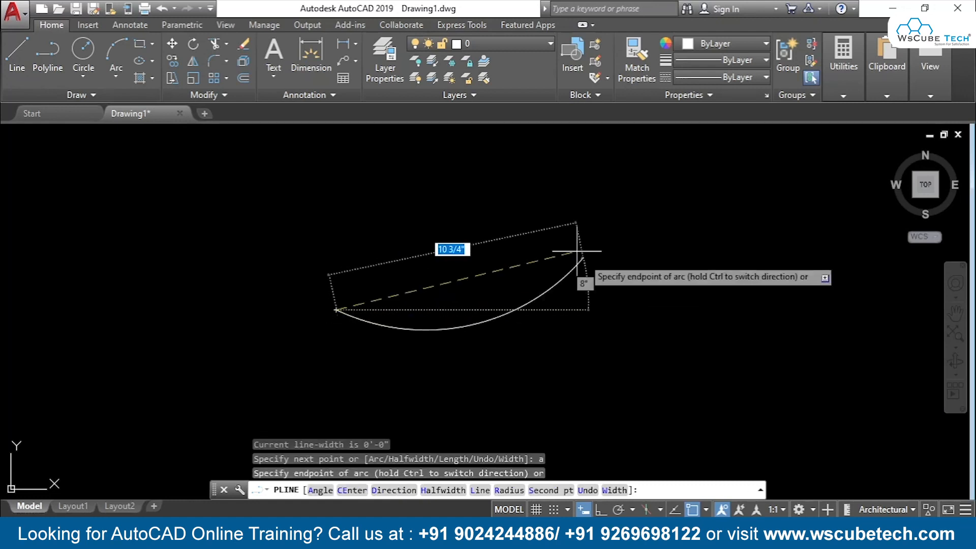
pyautogui.click(424, 239)
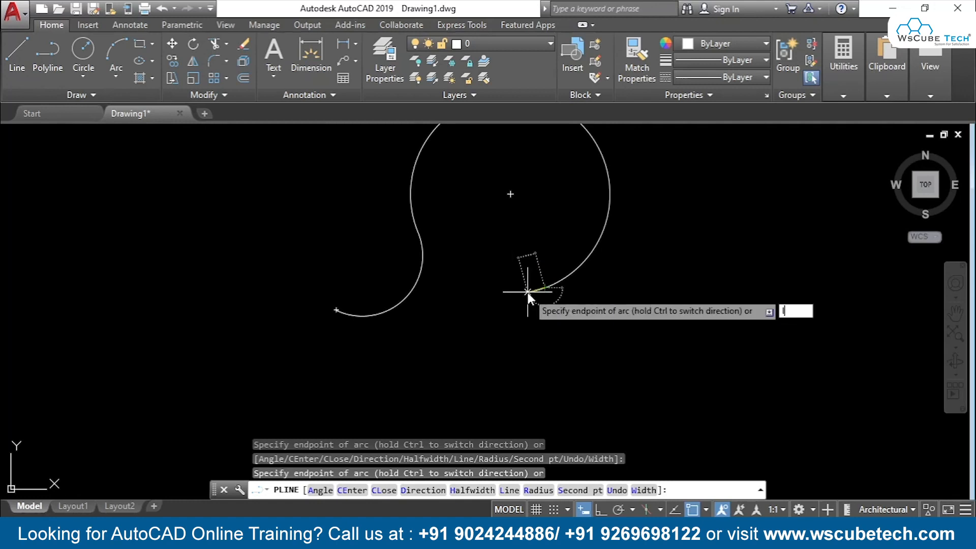
# Continue the arc polyline in line mode with nine straight segments, and erase the whole polyline.
pyautogui.write('l')
pyautogui.press('Return')
pyautogui.click(675, 294)
pyautogui.click(623, 371)
pyautogui.click(473, 361)
pyautogui.click(497, 242)
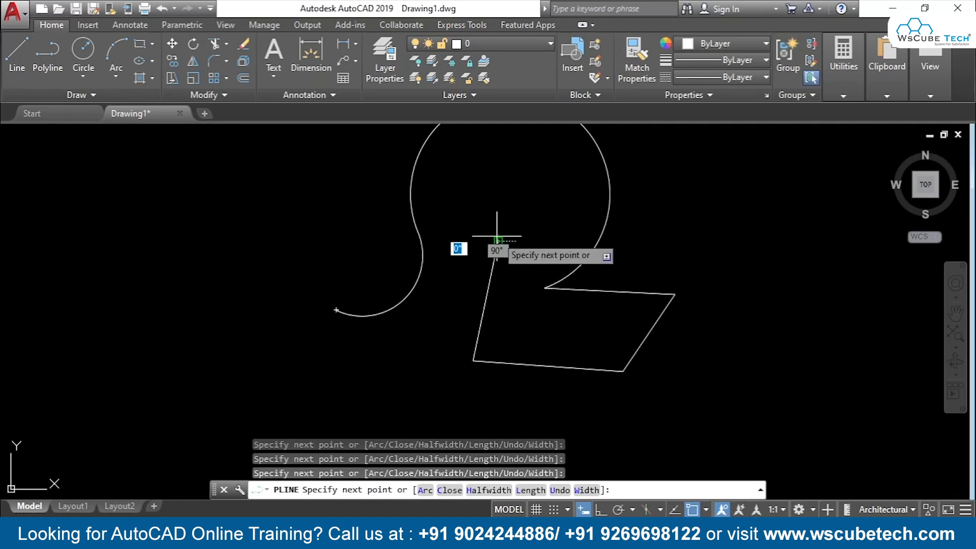
pyautogui.click(467, 159)
pyautogui.click(325, 204)
pyautogui.click(272, 256)
pyautogui.click(350, 384)
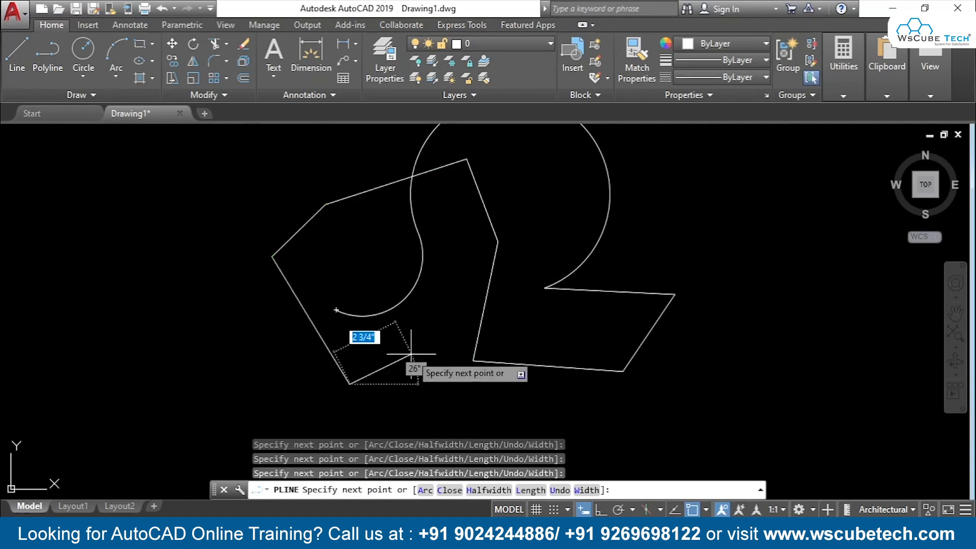
pyautogui.hotkey('ctrl', 'a')
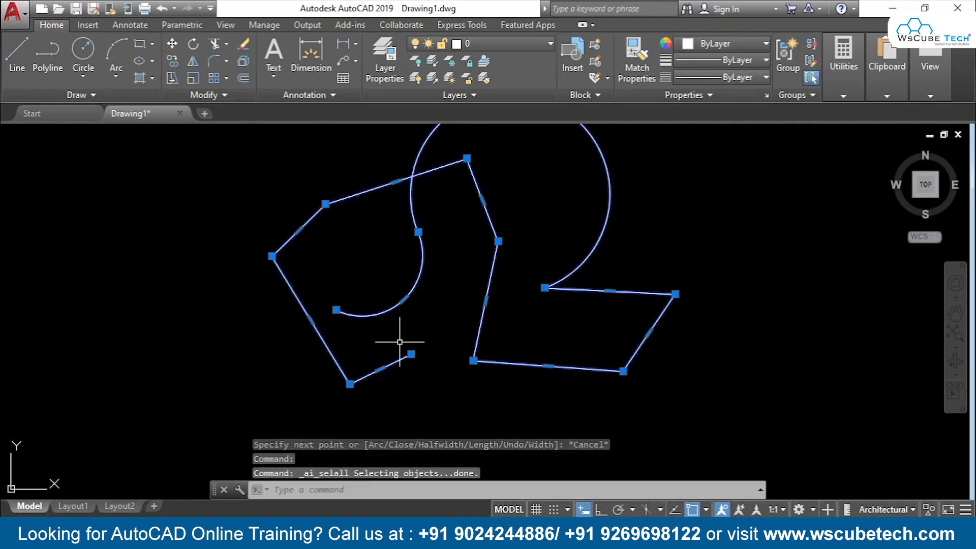
pyautogui.press('Delete')
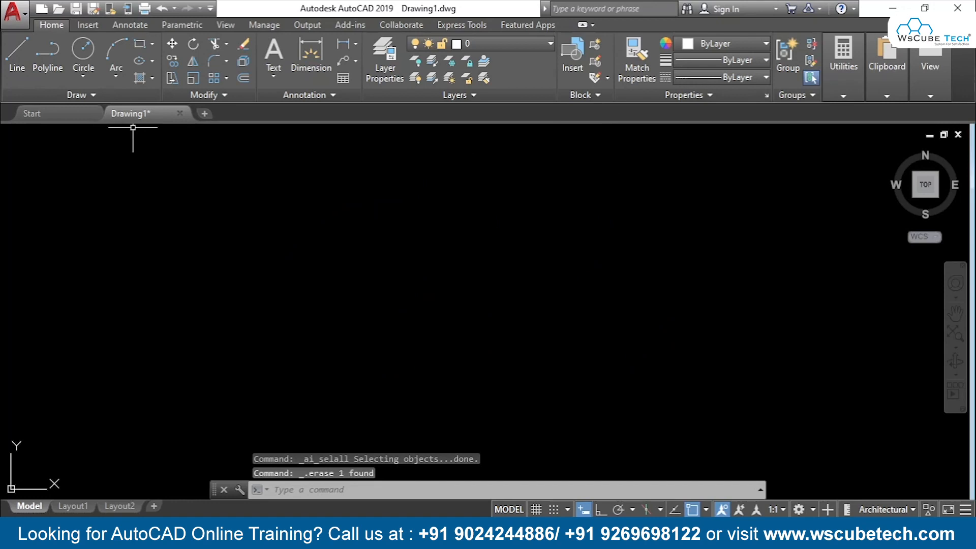
# Try to draw a polyline arc using the Radius option with radius 20 and an endpoint distance of 50.
pyautogui.click(54, 60)
pyautogui.click(362, 303)
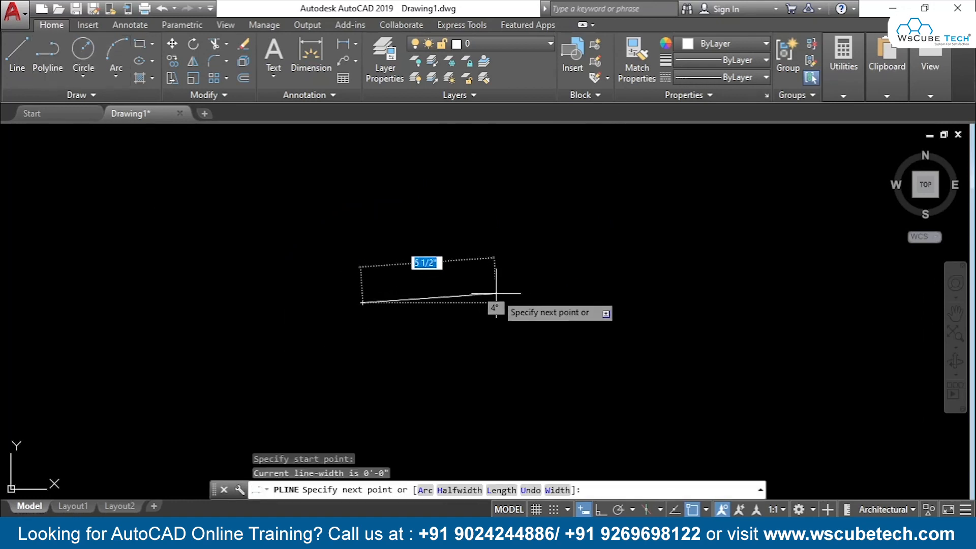
pyautogui.write('a')
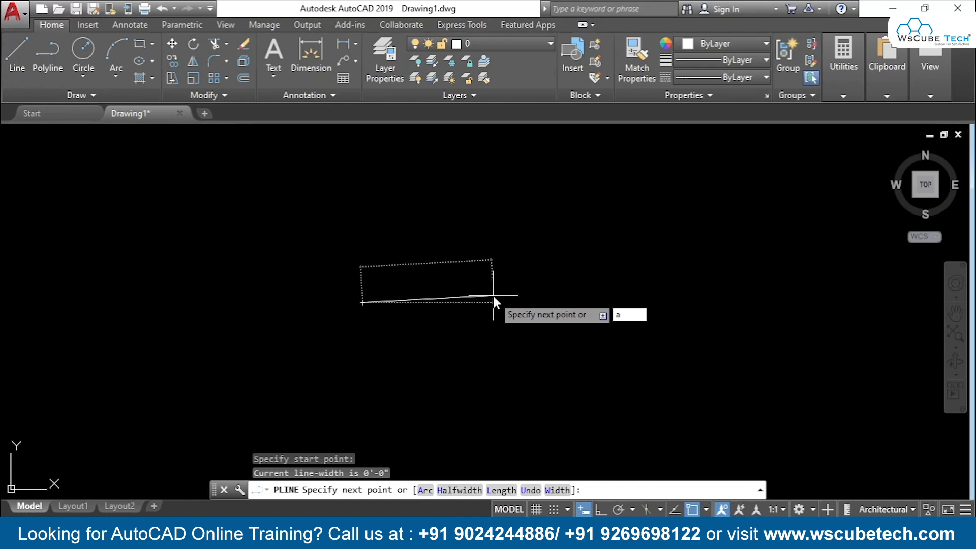
pyautogui.press('Return')
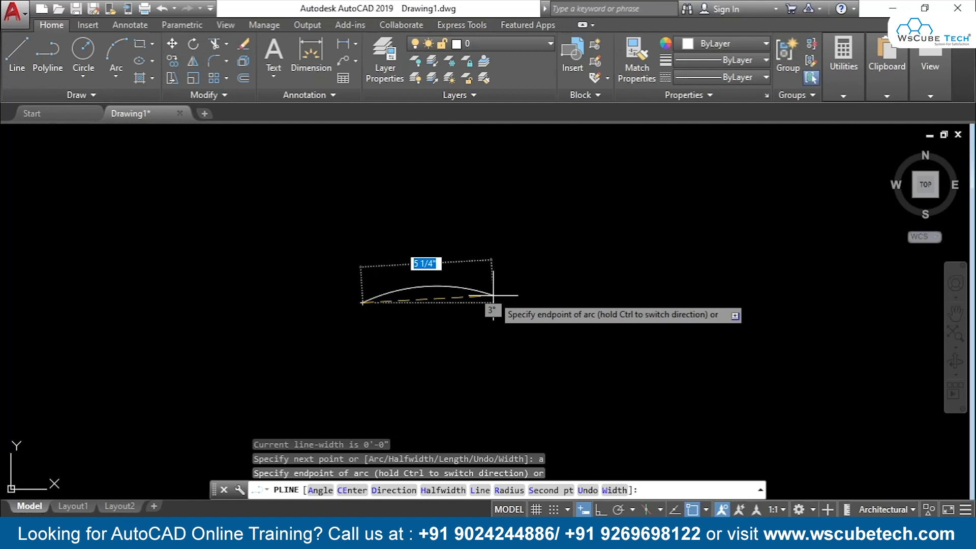
pyautogui.write('r')
pyautogui.press('Return')
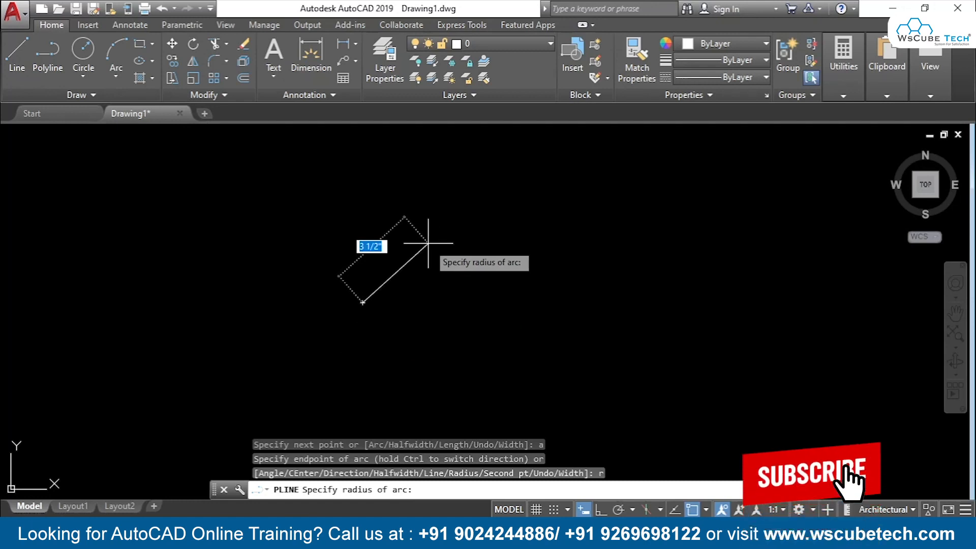
pyautogui.write('20')
pyautogui.press('Return')
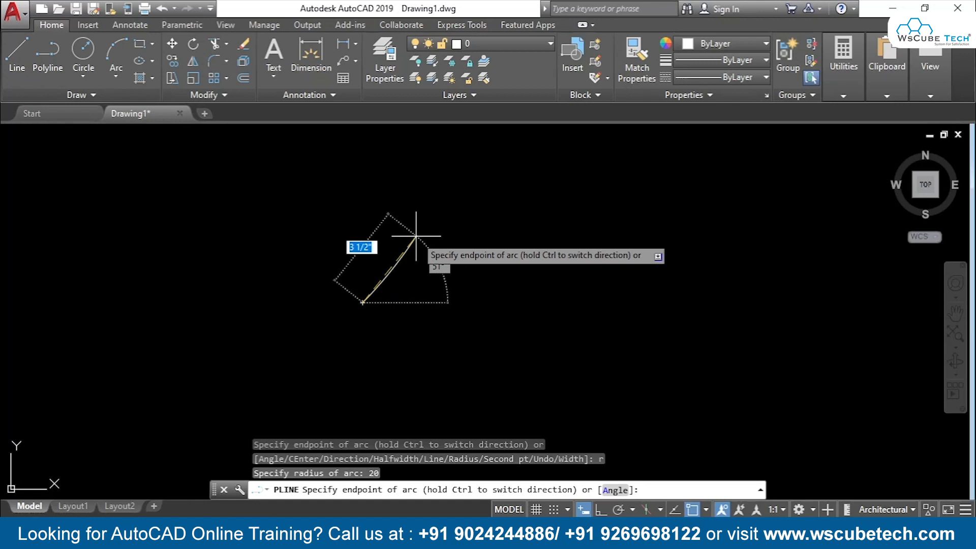
pyautogui.write('50')
pyautogui.press('Return')
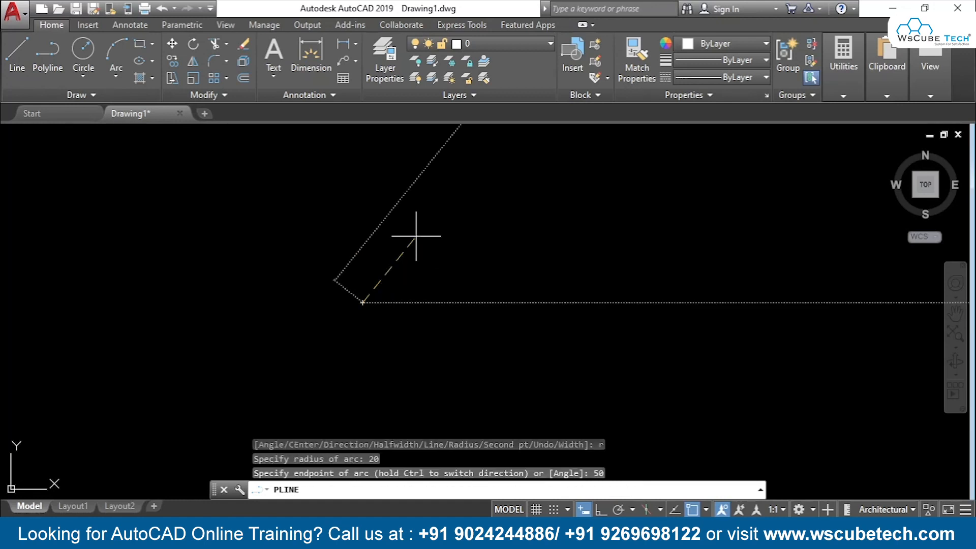
pyautogui.scroll(-3, 416, 236)
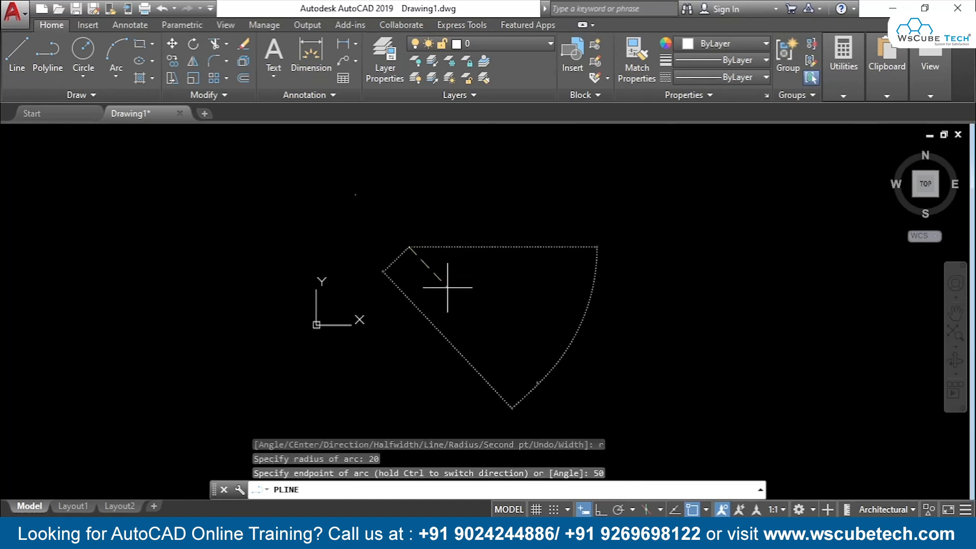
pyautogui.press('Escape')
# Draw a polyline arc using the Radius option, picking a radius of about 3' and an endpoint about 5'-9" from the start.
pyautogui.press('Return')
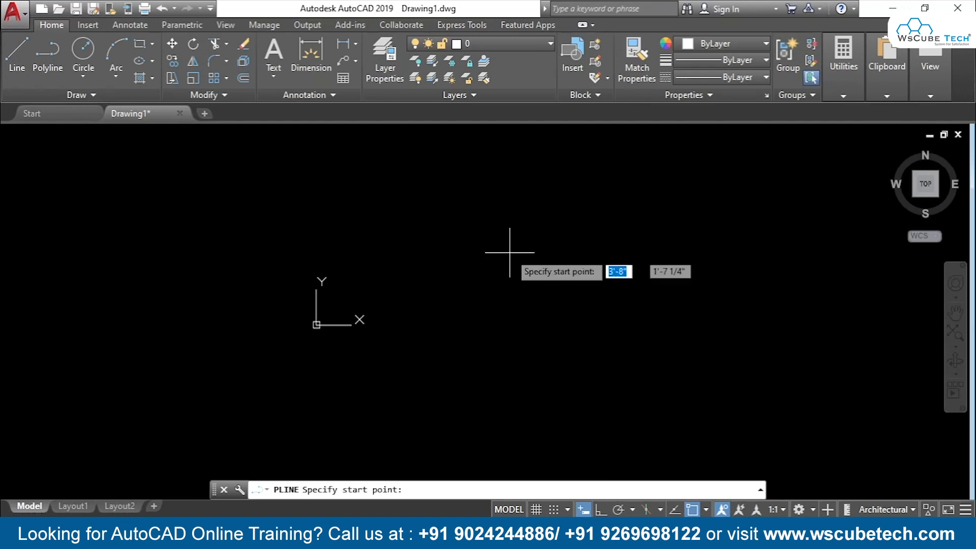
pyautogui.click(421, 268)
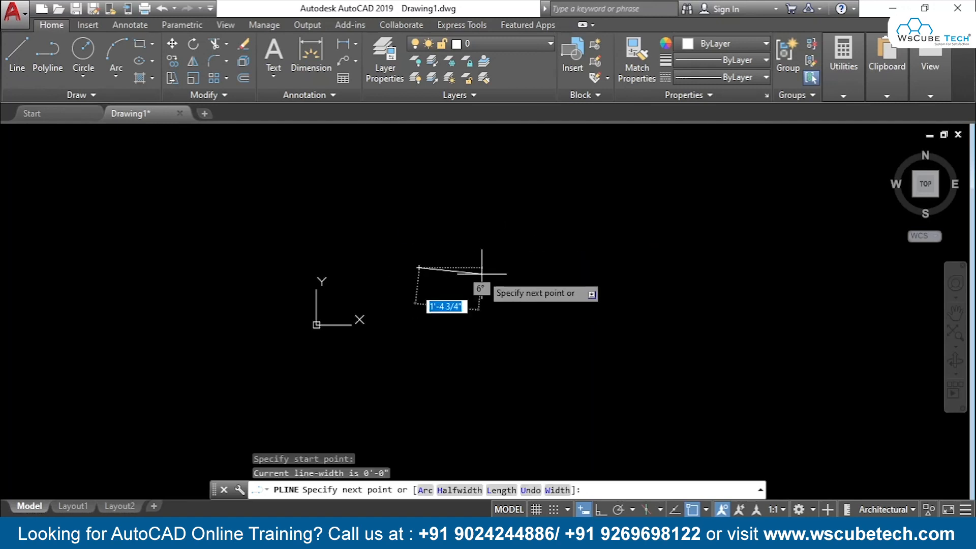
pyautogui.moveTo(538, 248); pyautogui.dragTo(516, 288, button='middle')
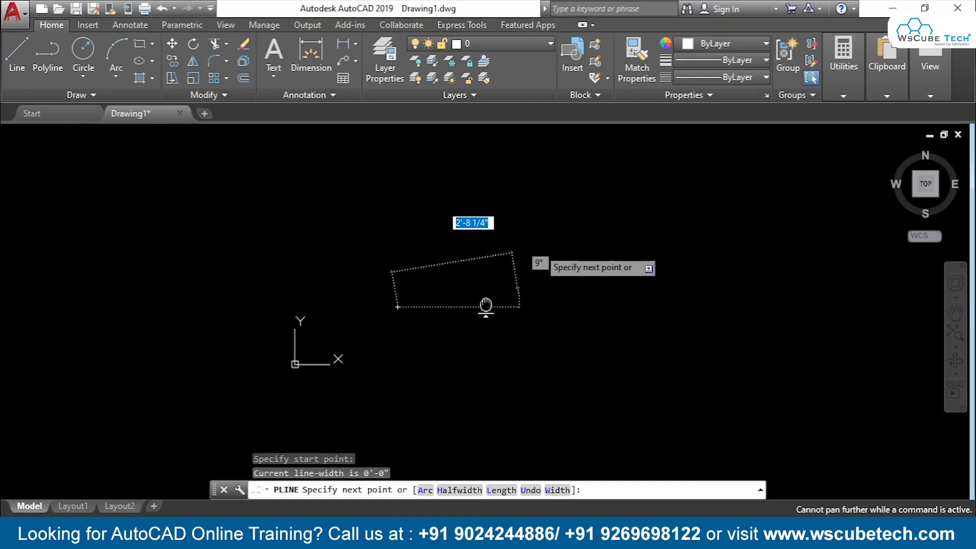
pyautogui.write('a')
pyautogui.press('Return')
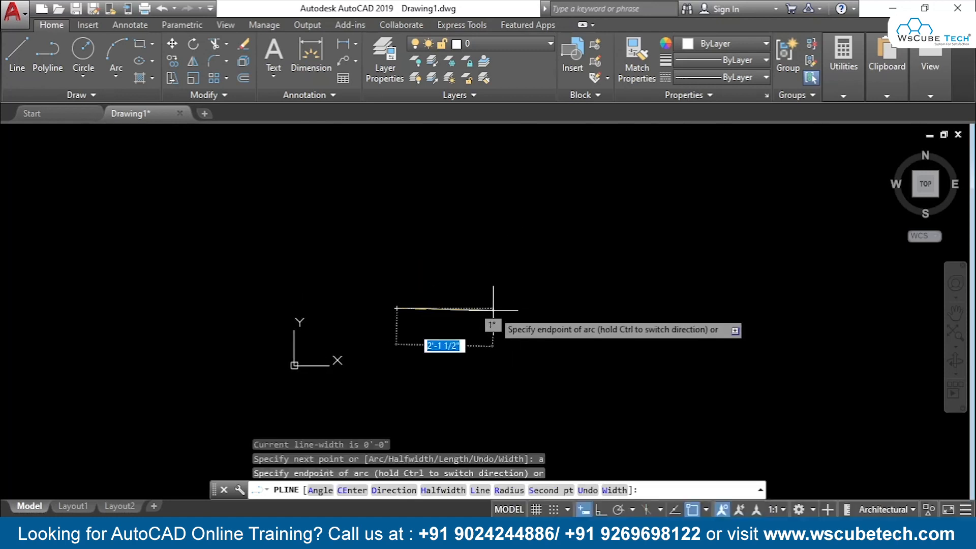
pyautogui.write('r')
pyautogui.press('Return')
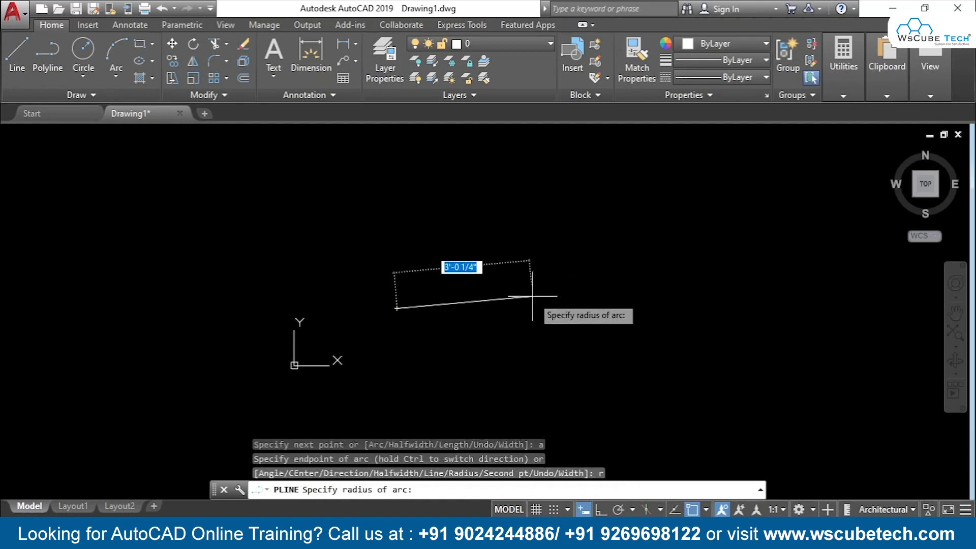
pyautogui.click(531, 255)
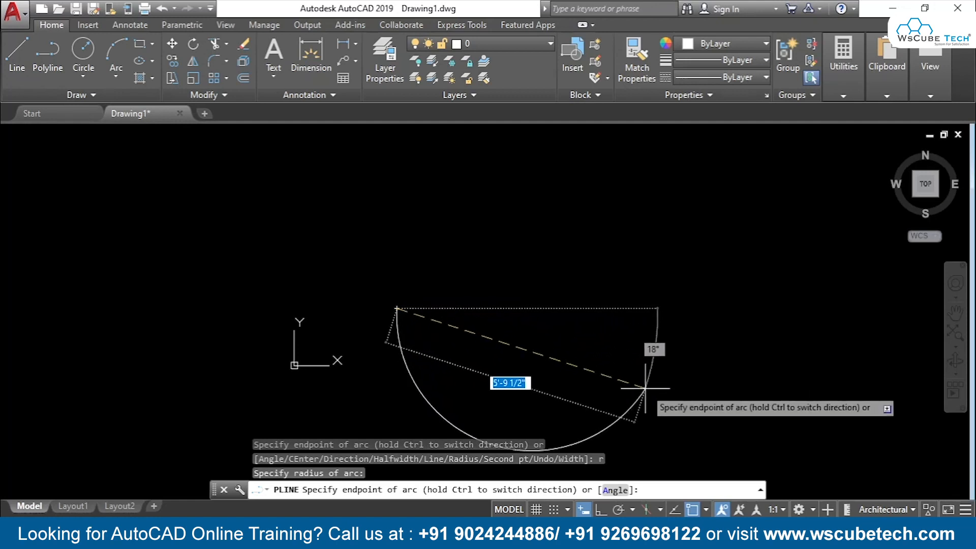
pyautogui.click(646, 372)
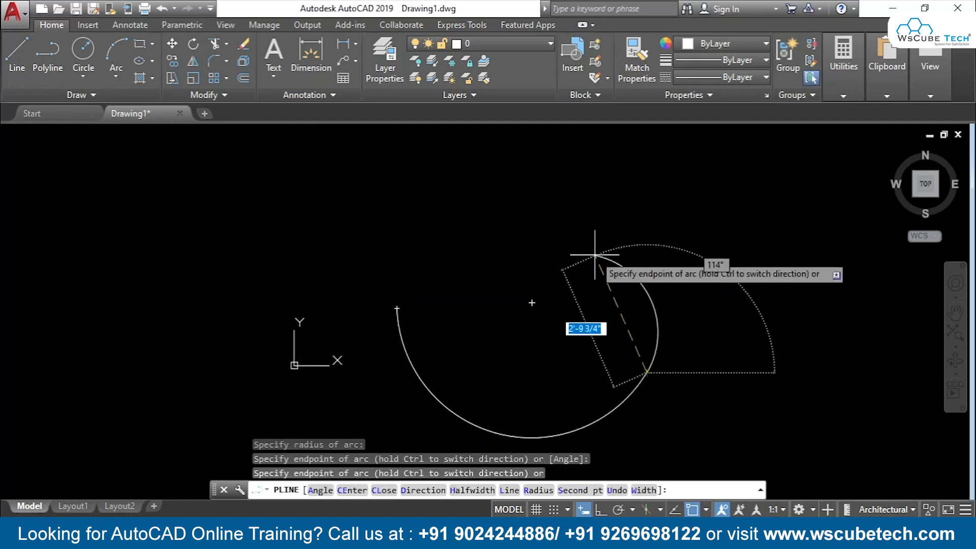
pyautogui.press('BackSpace')
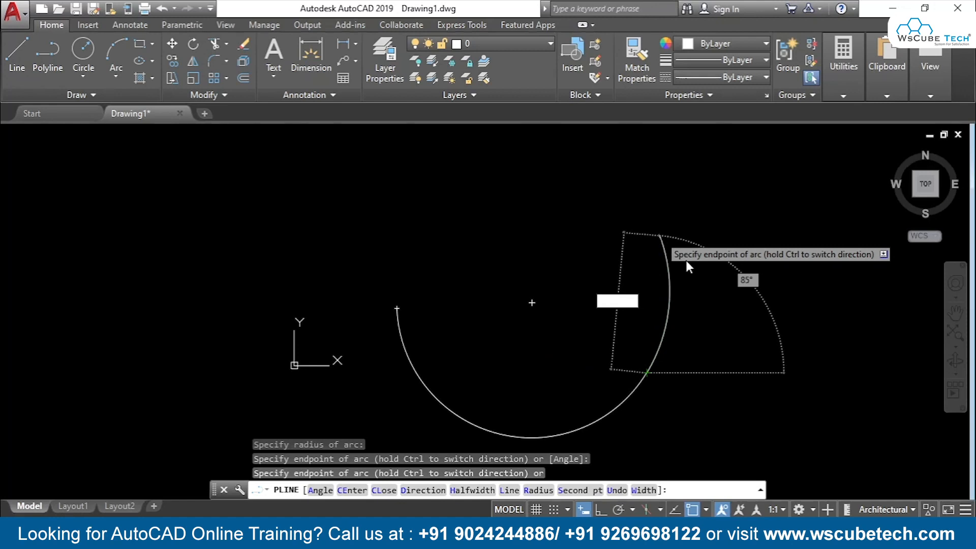
pyautogui.moveTo(517, 235); pyautogui.dragTo(471, 257, button='middle')
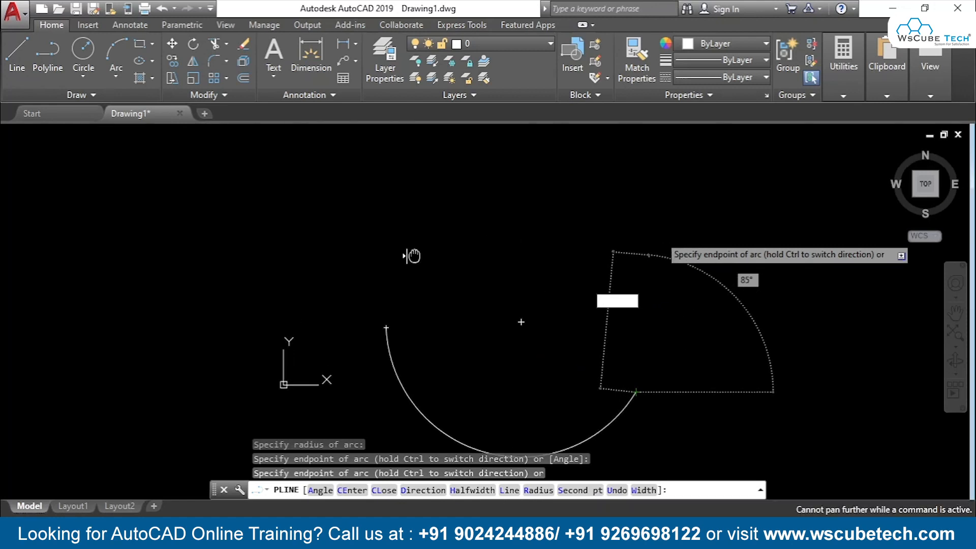
pyautogui.press('Return')
# Erase the polyline arc drawn with the Radius option.
pyautogui.moveTo(529, 264); pyautogui.dragTo(400, 225, button='middle')
pyautogui.hotkey('ctrl', 'a')
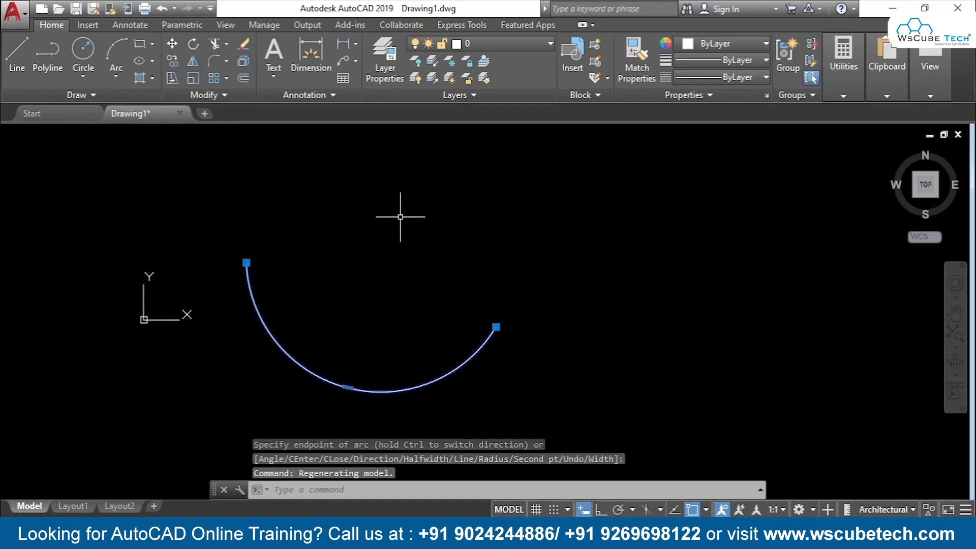
pyautogui.press('Delete')
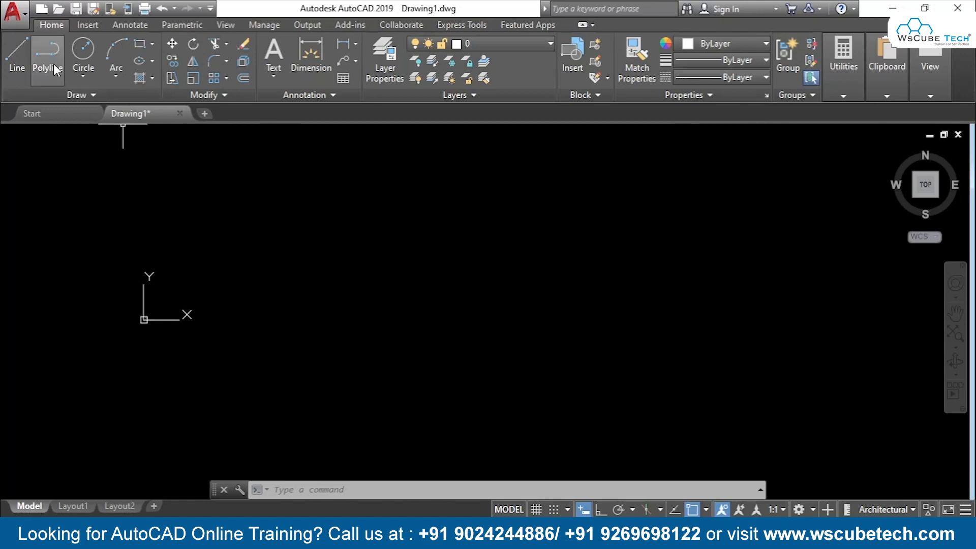
# Draw a three-quarter-circle polyline arc using the Second pt option, picking its second point and endpoint freehand.
pyautogui.click(48, 51)
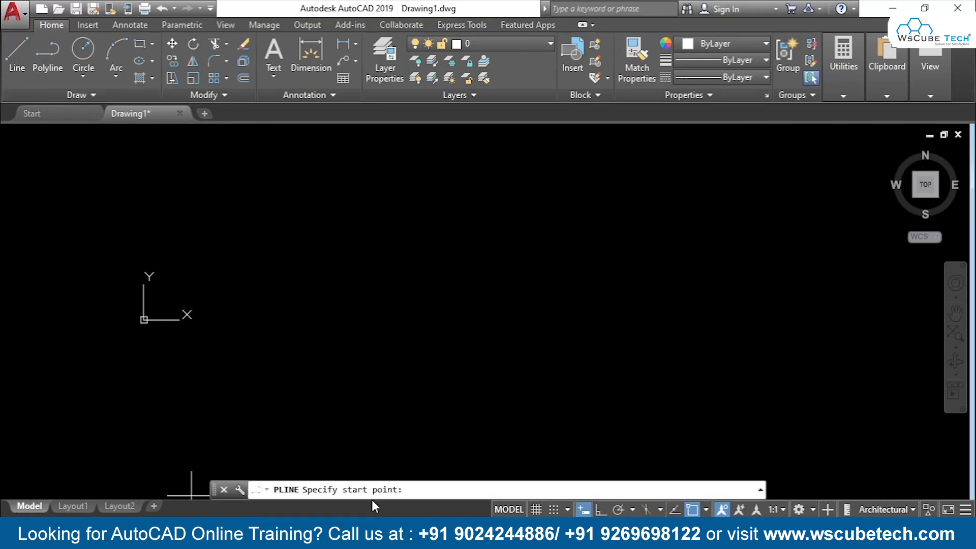
pyautogui.click(358, 271)
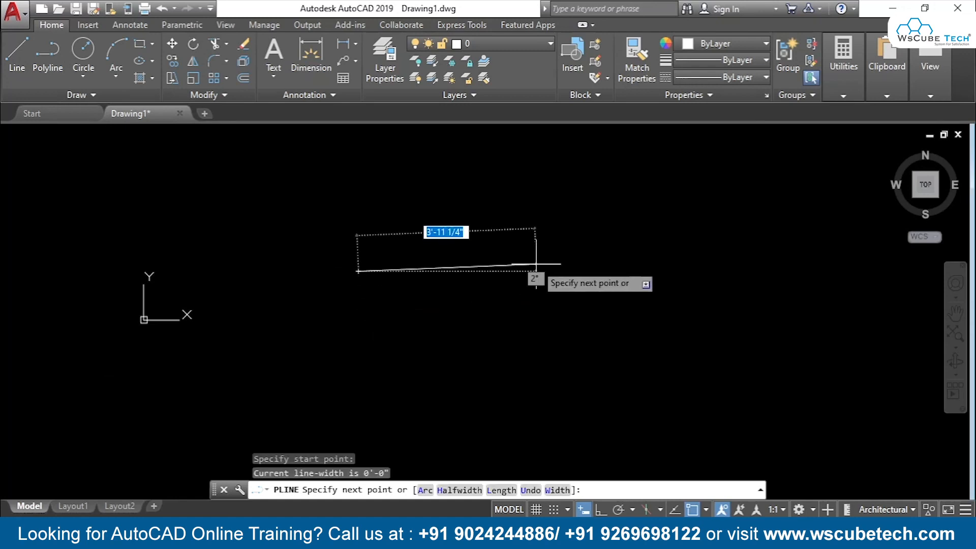
pyautogui.write('a')
pyautogui.press('Return')
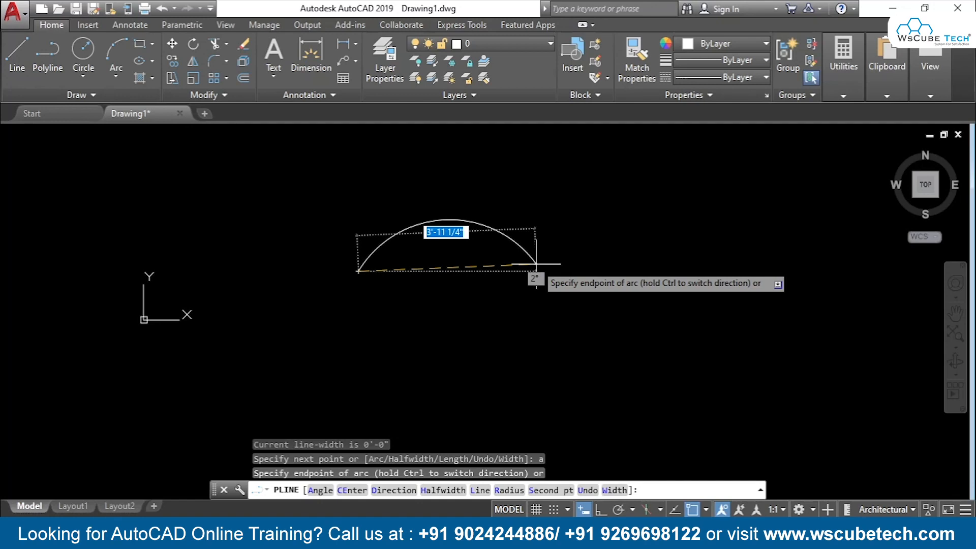
pyautogui.write('s')
pyautogui.press('Return')
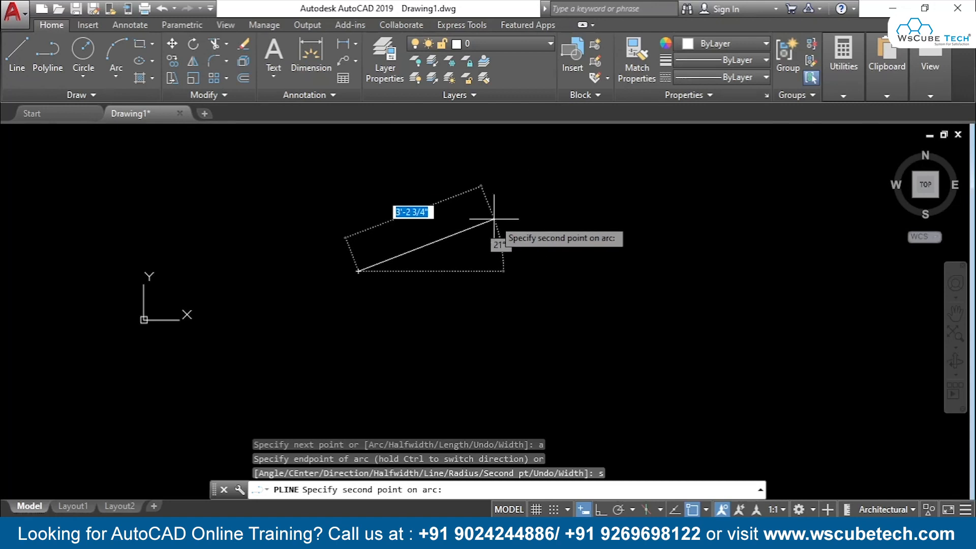
pyautogui.click(574, 220)
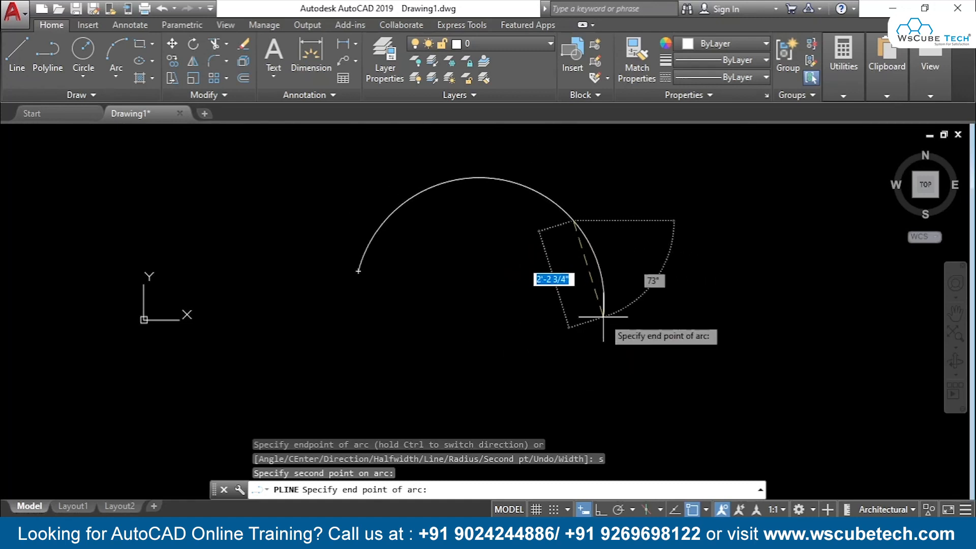
pyautogui.click(462, 391)
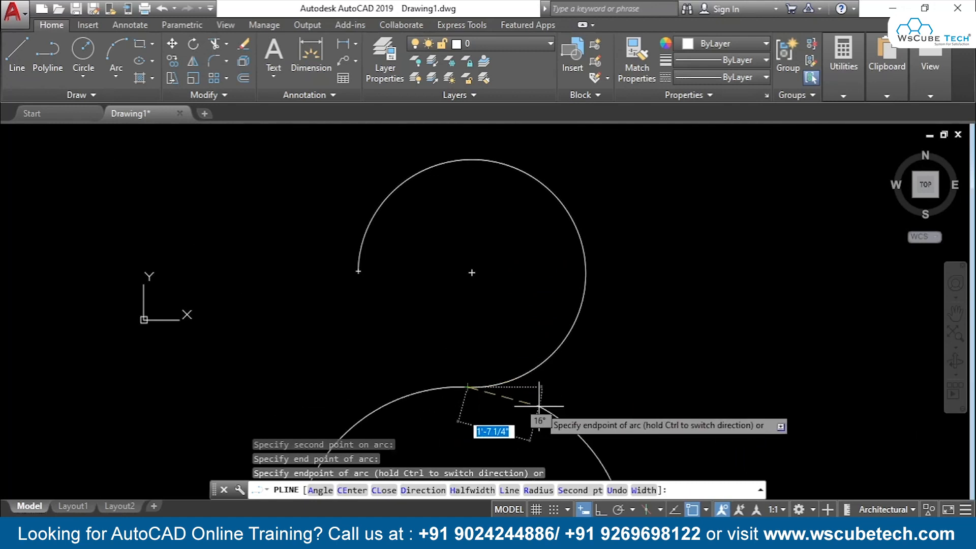
pyautogui.press('Escape')
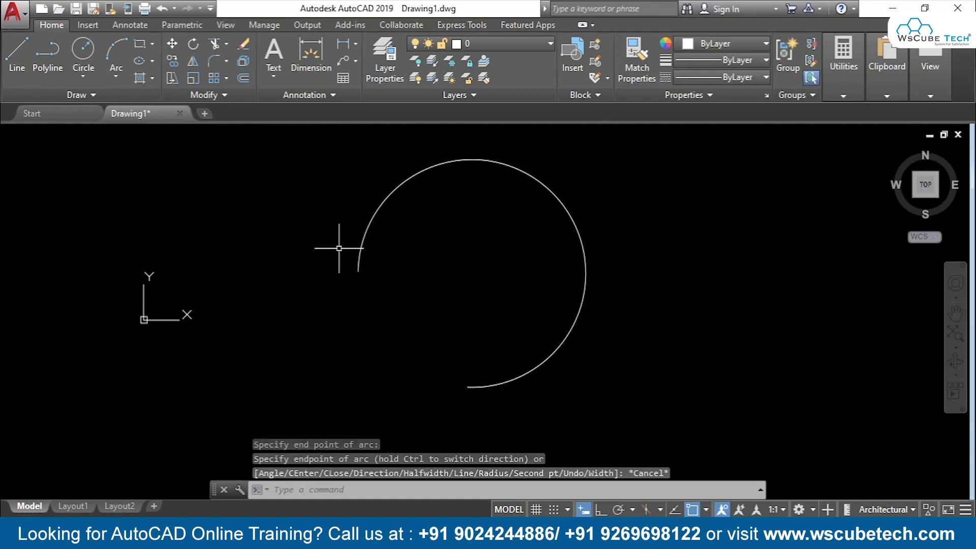
# Select the three-quarter-circle polyline arc to examine its start, middle and end points, and erase it.
pyautogui.click(120, 65)
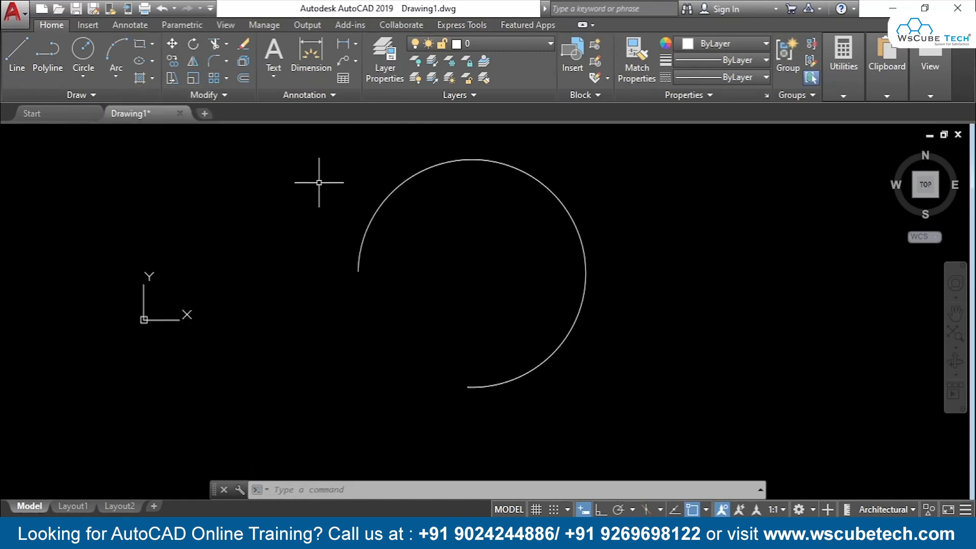
pyautogui.click(571, 323)
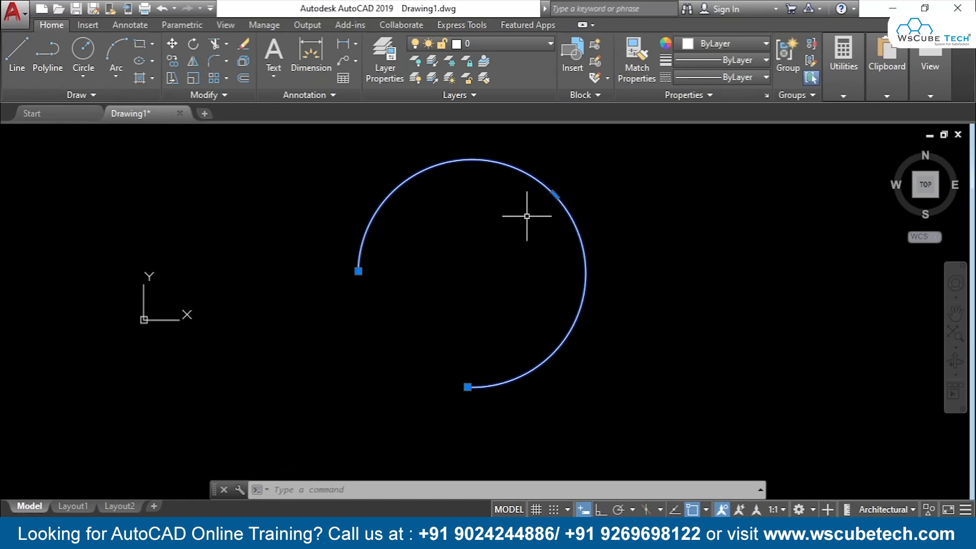
pyautogui.moveTo(555, 194)
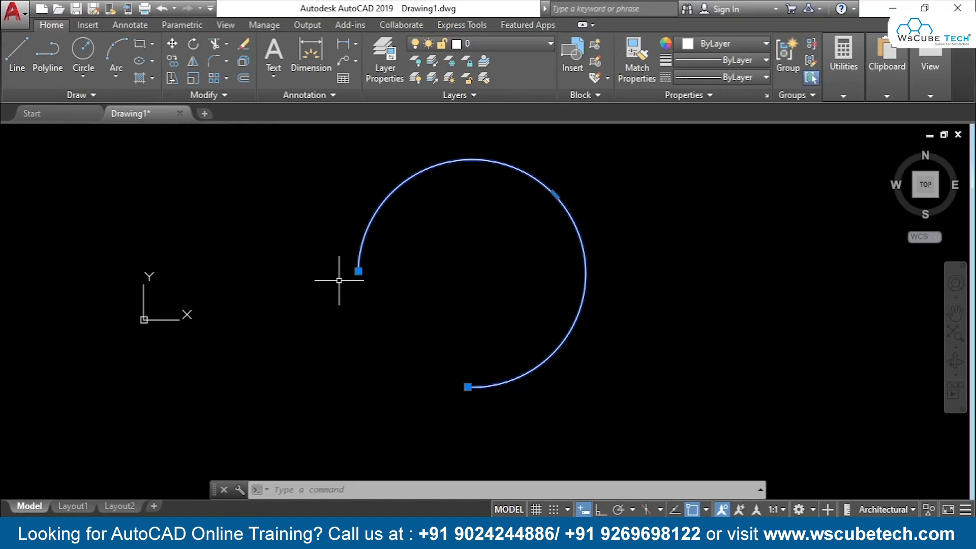
pyautogui.hotkey('ctrl', 'a')
pyautogui.press('Delete')
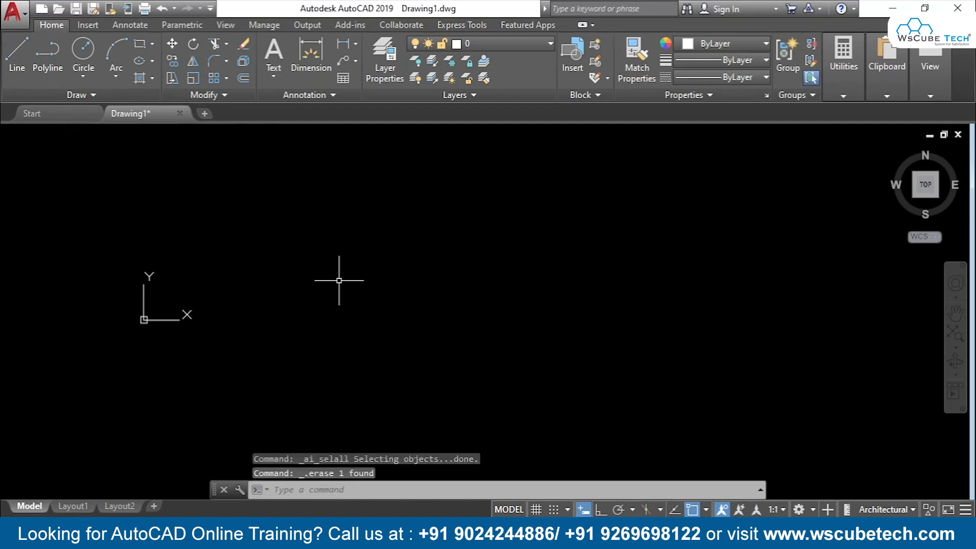
# Start a polyline in arc mode and draw three connected arcs in a wave shape.
pyautogui.click(52, 50)
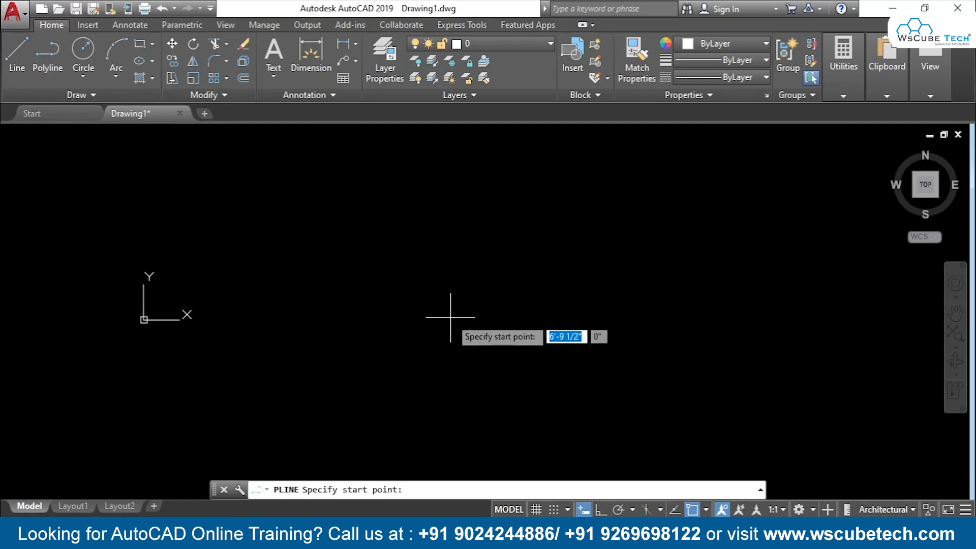
pyautogui.click(402, 282)
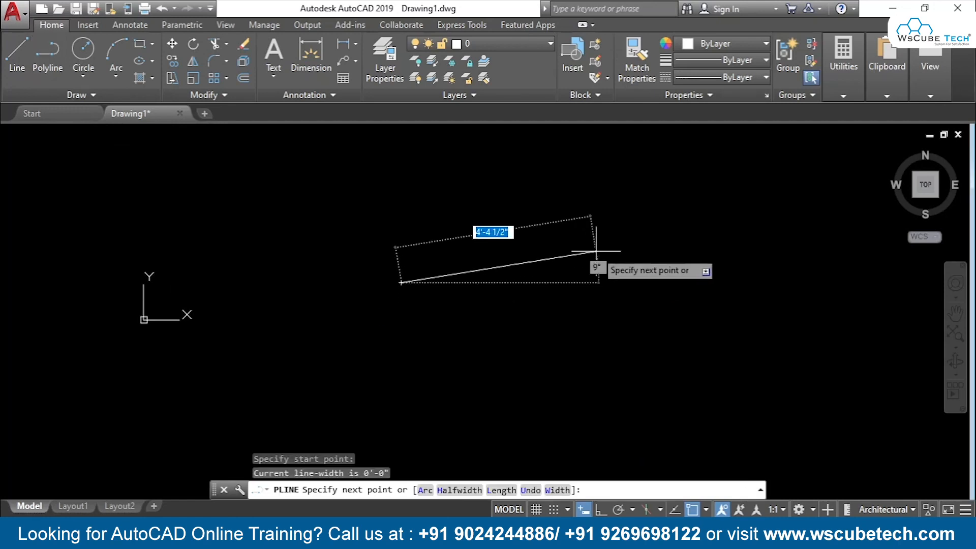
pyautogui.write('a')
pyautogui.press('Return')
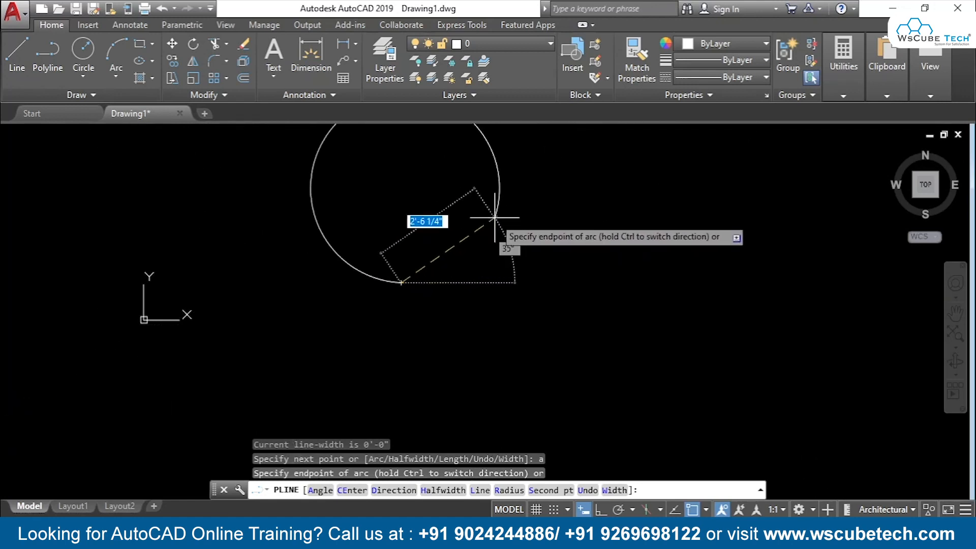
pyautogui.click(467, 212)
pyautogui.click(621, 239)
pyautogui.click(740, 333)
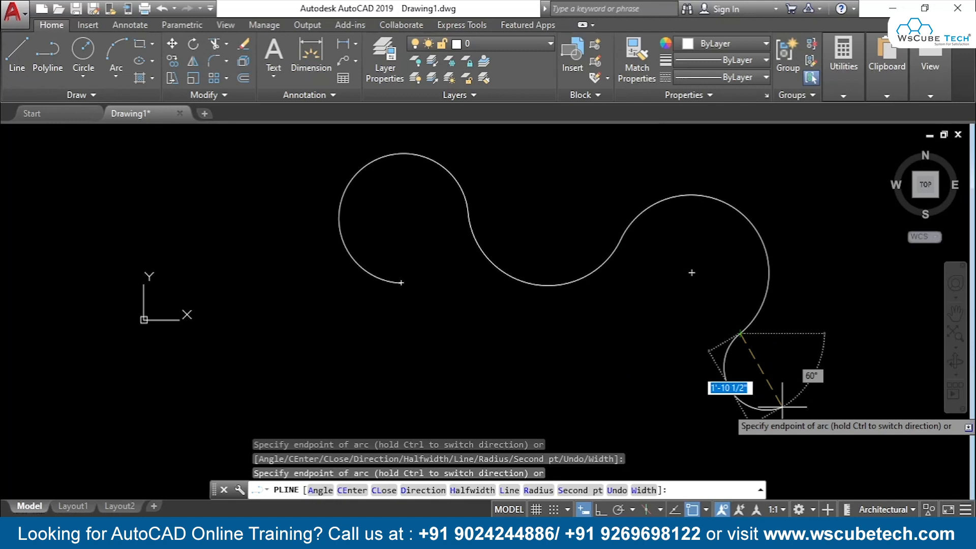
# Remove the last arc segment with the polyline's Undo option, and erase the remaining two-arc polyline.
pyautogui.write('u')
pyautogui.press('Return')
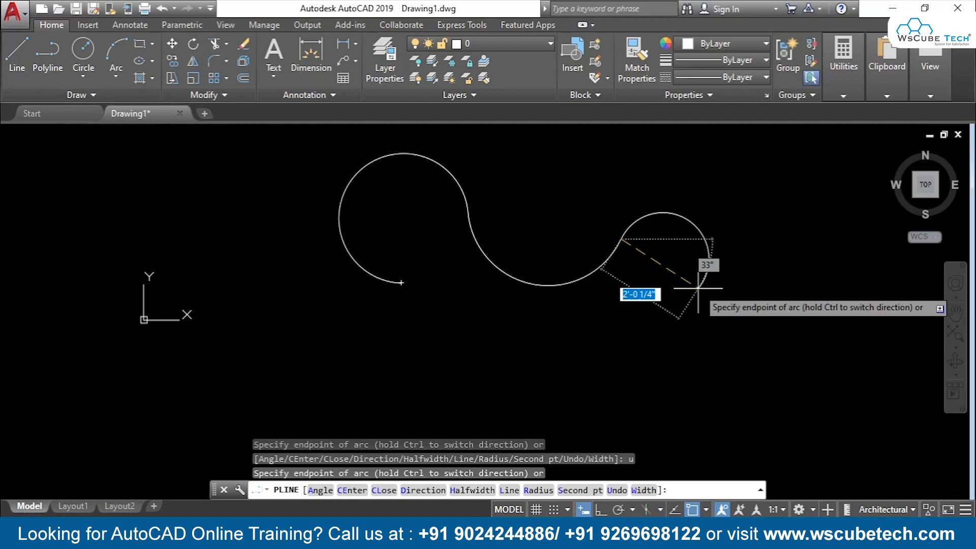
pyautogui.press('Escape')
pyautogui.hotkey('ctrl', 'a')
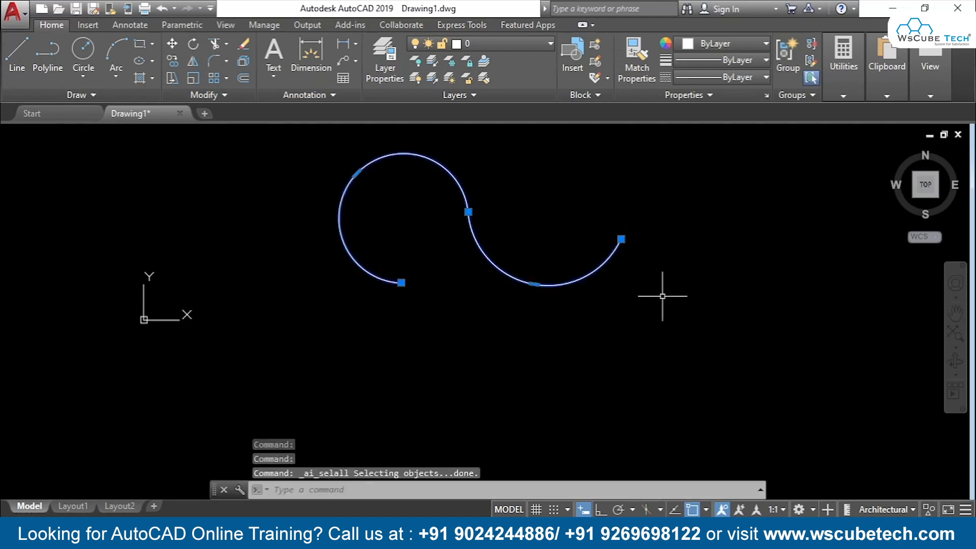
pyautogui.press('Delete')
# Start a polyline in arc mode, with a starting width of 2" and an ending width of 5".
pyautogui.click(57, 54)
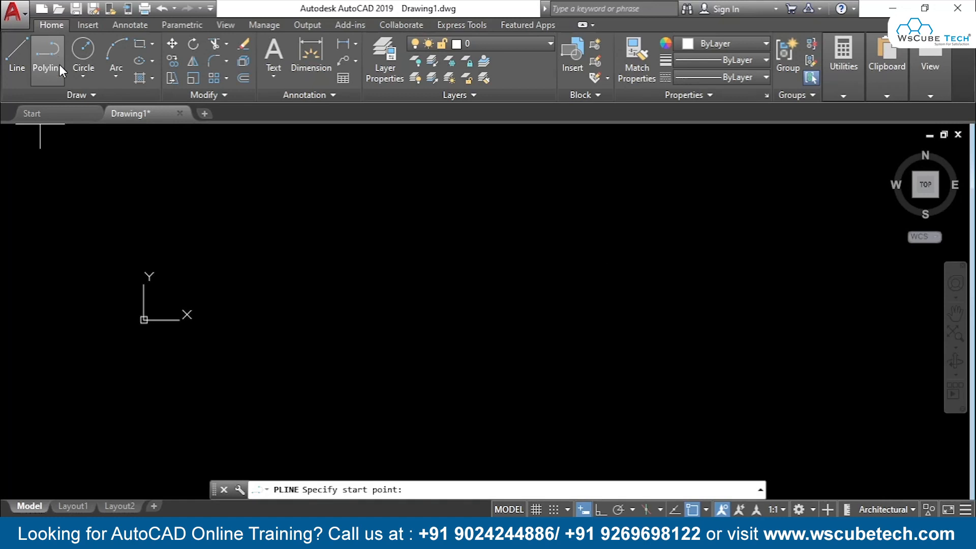
pyautogui.click(381, 286)
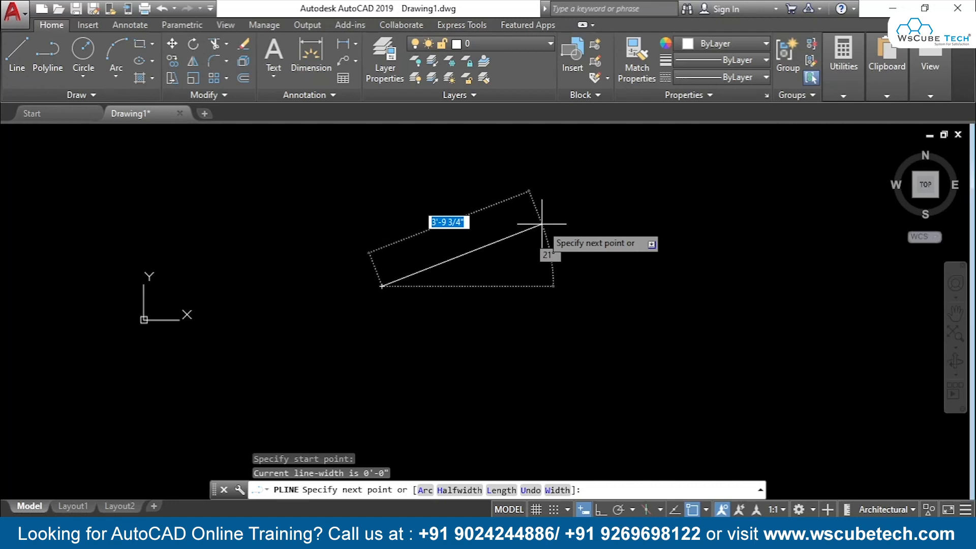
pyautogui.write('a')
pyautogui.press('Return')
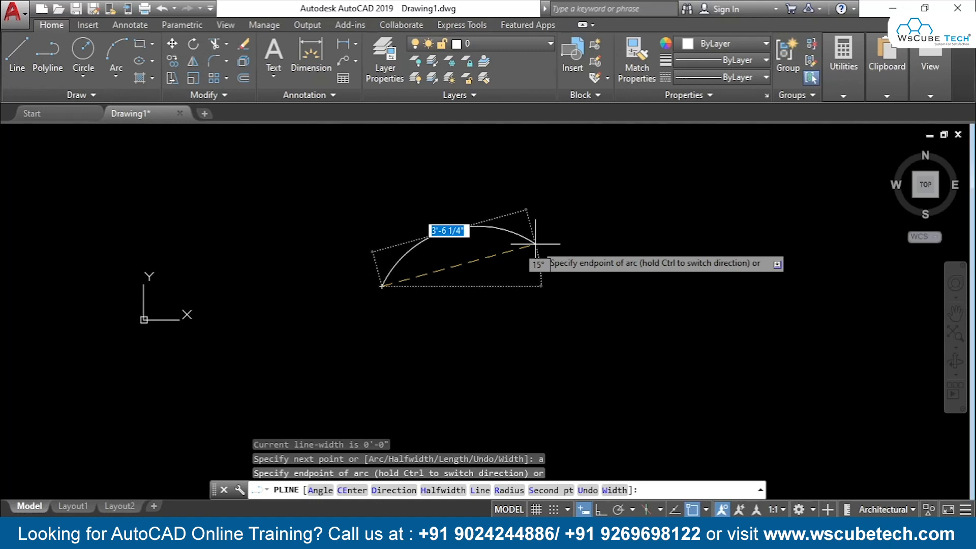
pyautogui.write('w')
pyautogui.press('Return')
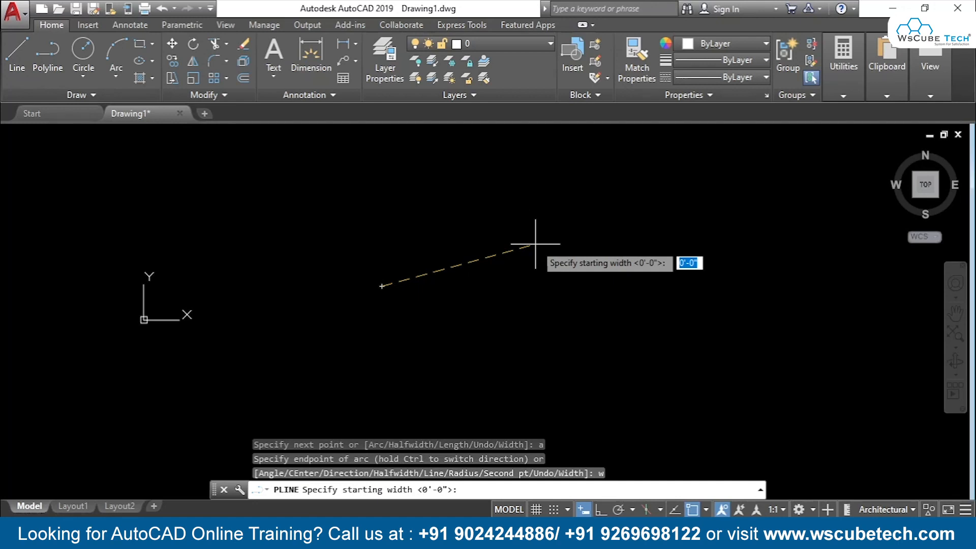
pyautogui.write('2')
pyautogui.press('Return')
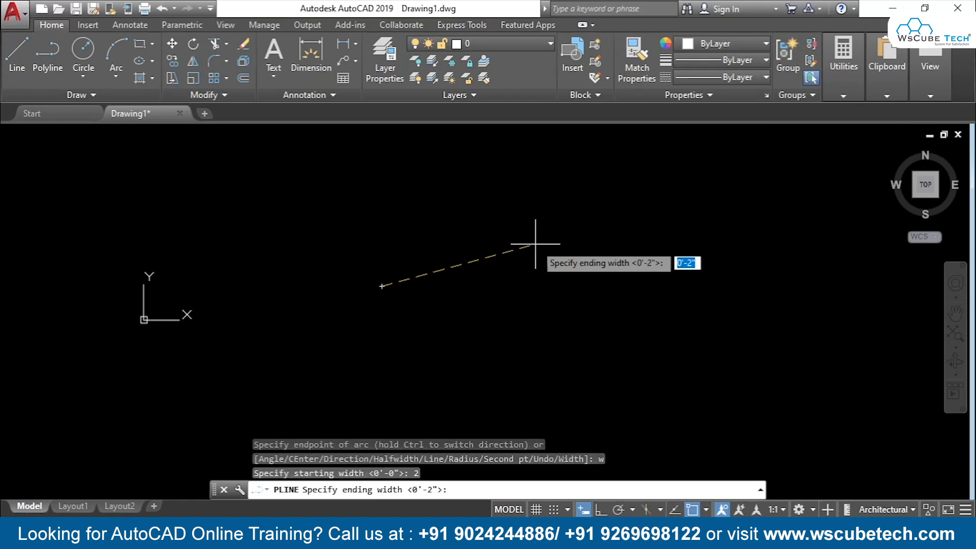
pyautogui.write('5')
pyautogui.press('Return')
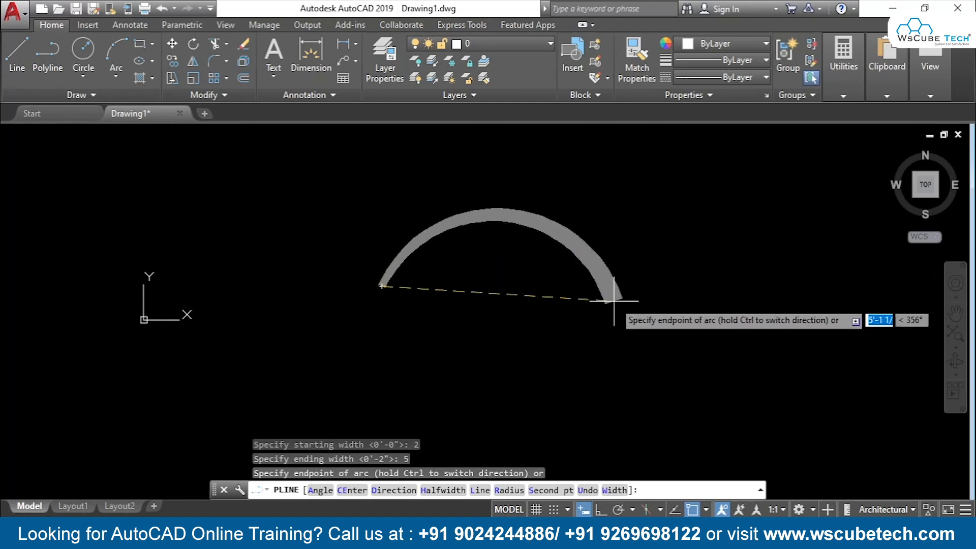
# Place the tapered arc's endpoint freehand, nearly level with its start point, and finish the polyline.
pyautogui.scroll(2, 604, 278)
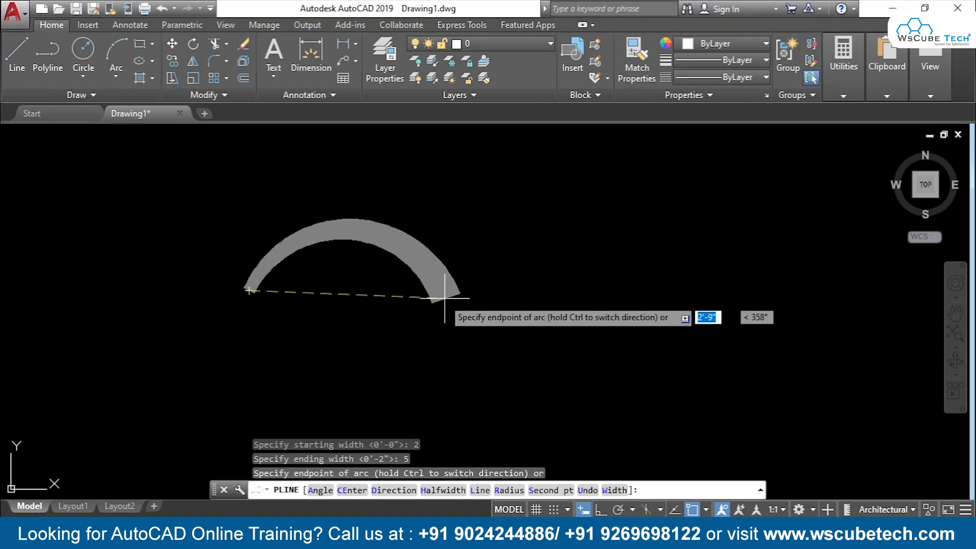
pyautogui.click(503, 294)
pyautogui.press('Return')
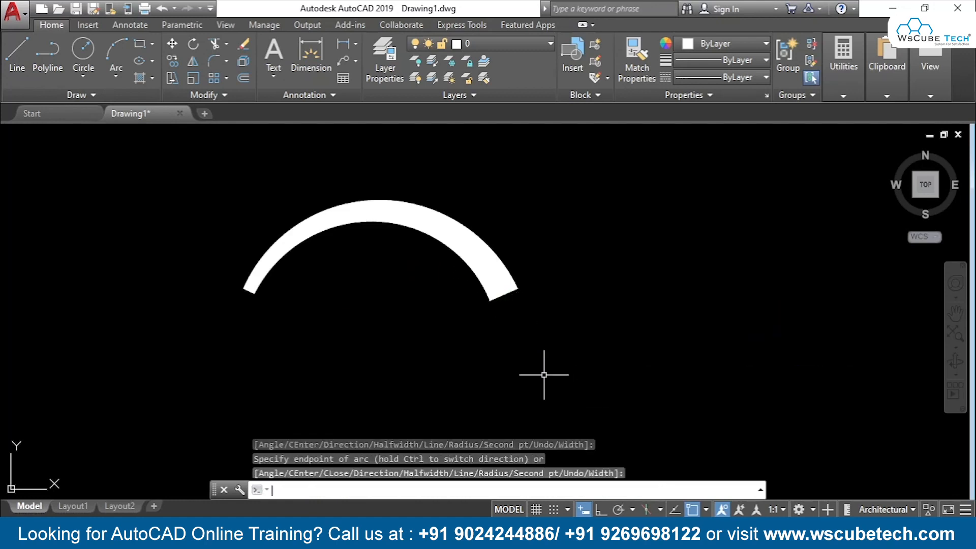
# Start a second polyline in arc mode to the right of the tapered arc, resetting its starting and ending widths to 0.
pyautogui.moveTo(591, 283); pyautogui.dragTo(466, 300, button='middle')
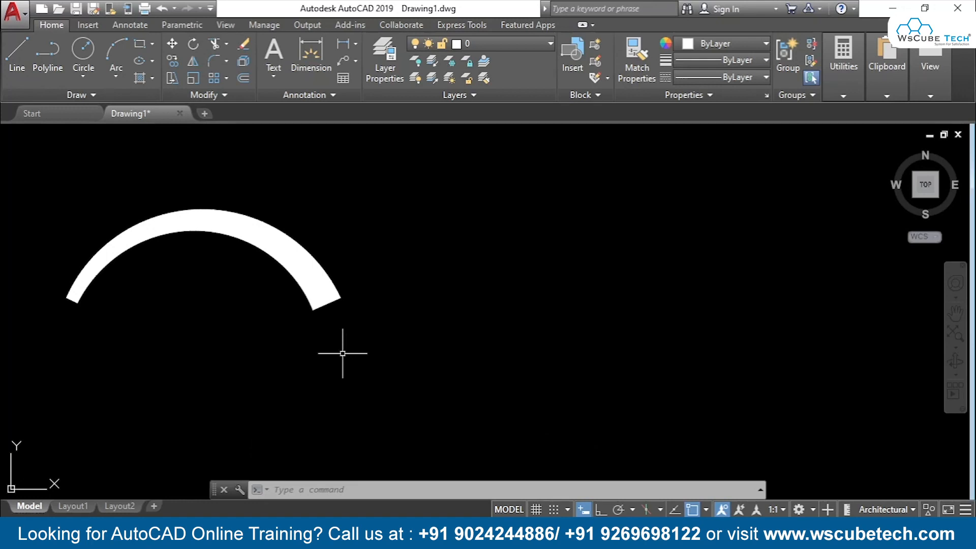
pyautogui.click(46, 62)
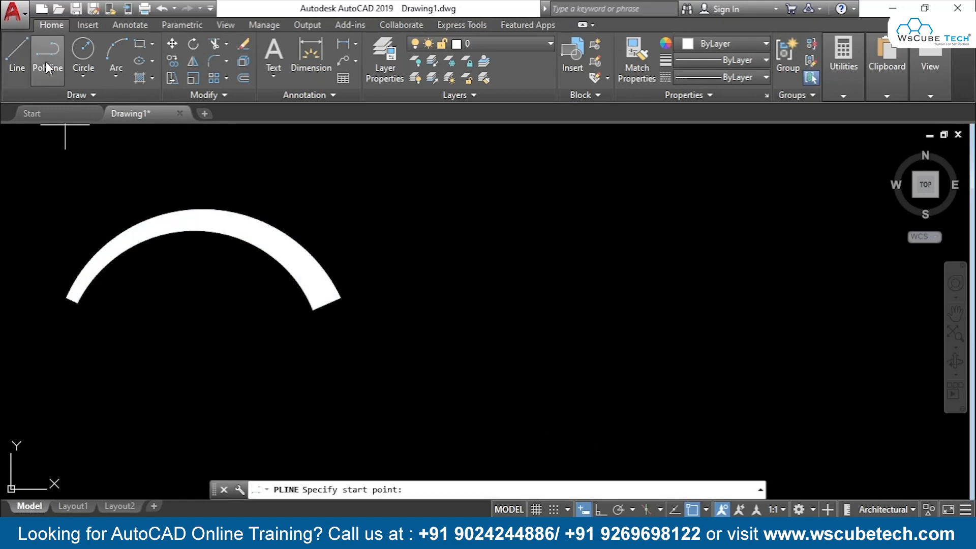
pyautogui.click(502, 299)
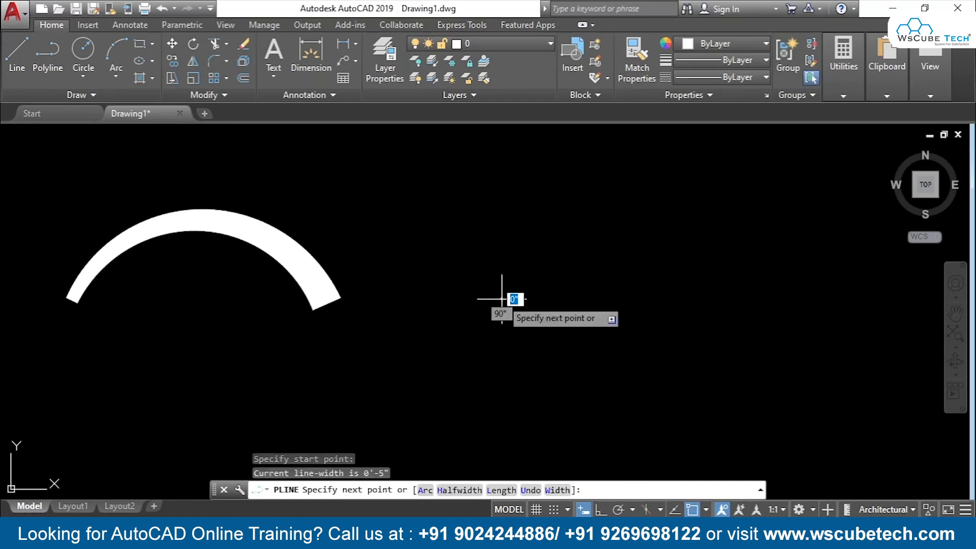
pyautogui.write('a')
pyautogui.press('Return')
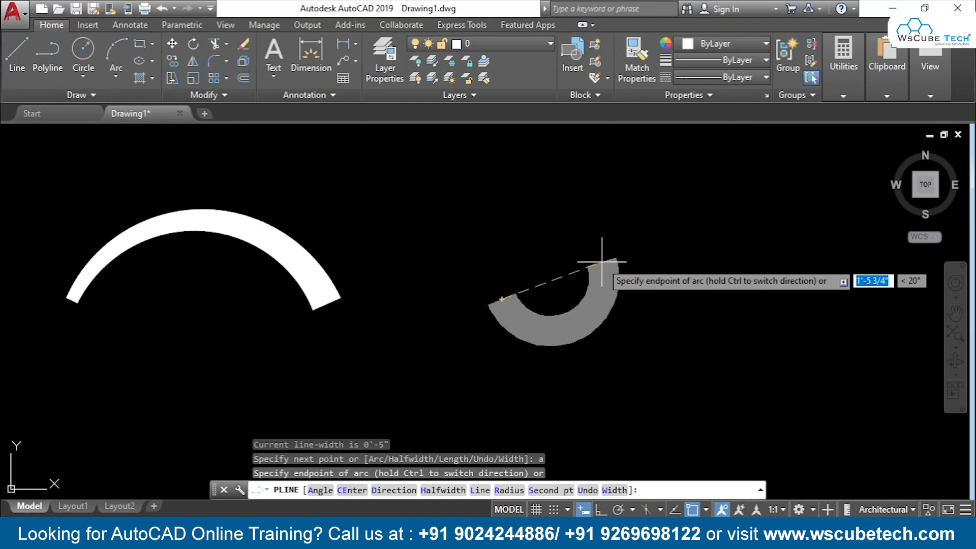
pyautogui.write('w')
pyautogui.press('Return')
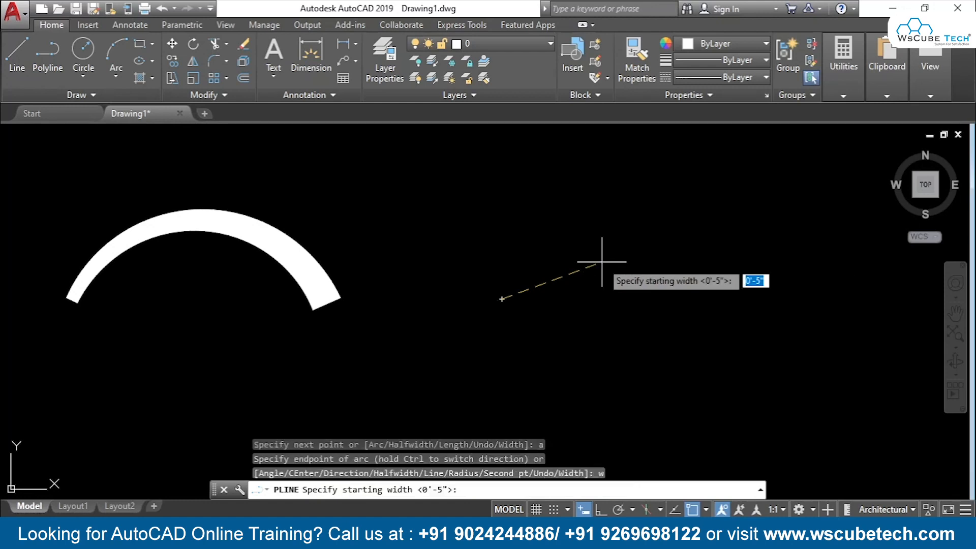
pyautogui.write('0')
pyautogui.press('Return')
pyautogui.write('0')
pyautogui.press('Return')
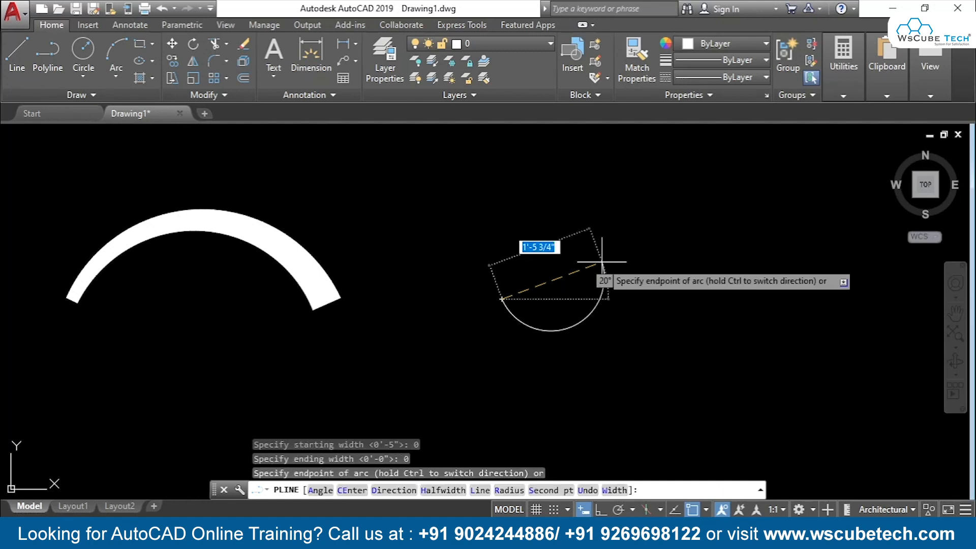
# Set the starting half-width to 2" and the ending half-width to 5", and draw the upward-opening arc freehand.
pyautogui.write('2')
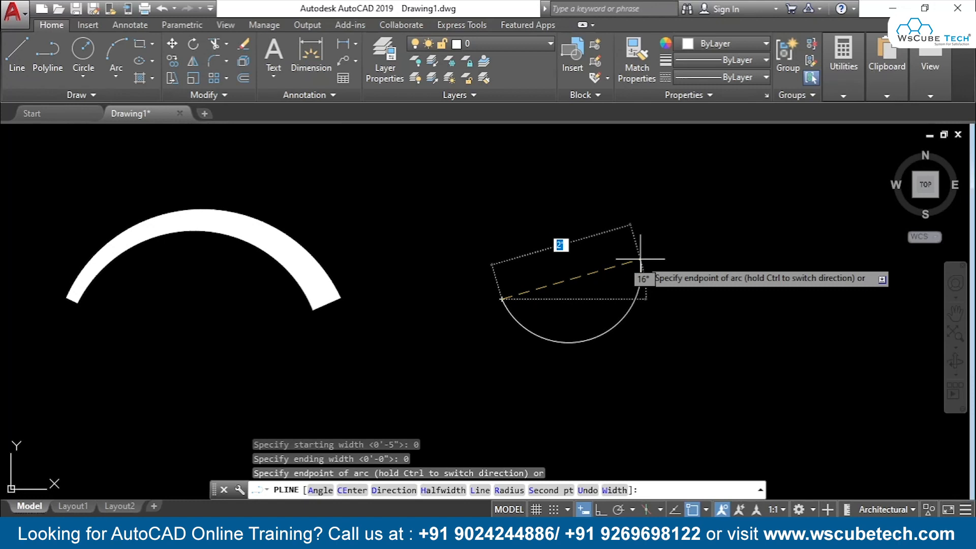
pyautogui.write('h')
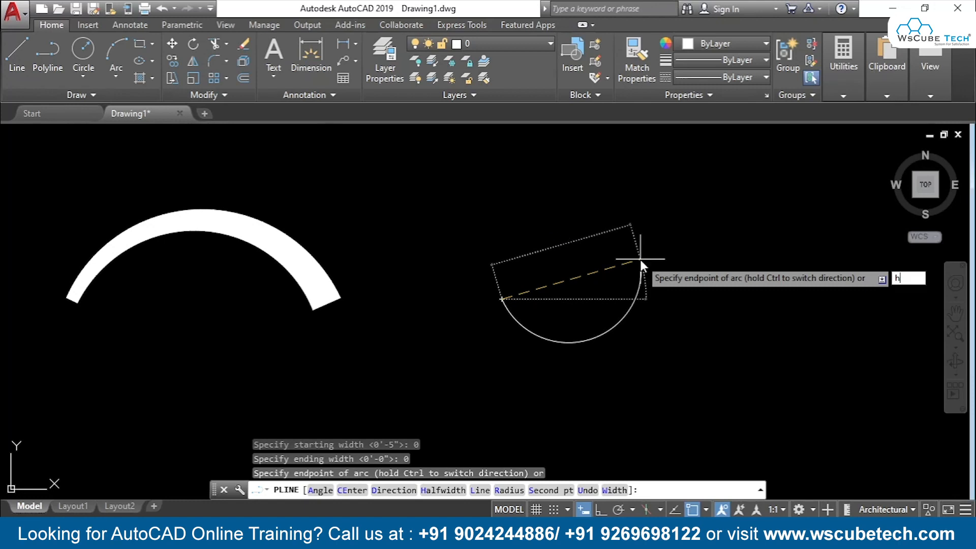
pyautogui.press('Return')
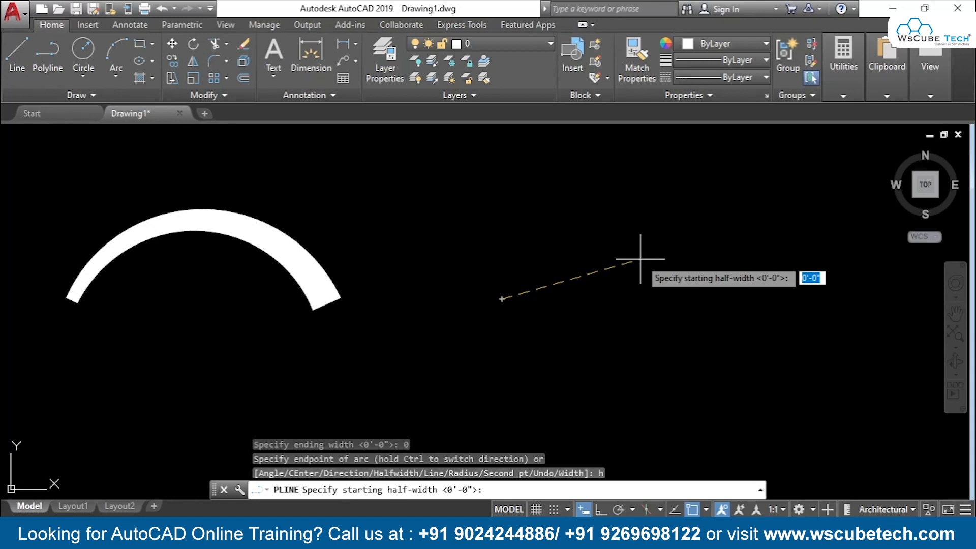
pyautogui.write('2')
pyautogui.press('Return')
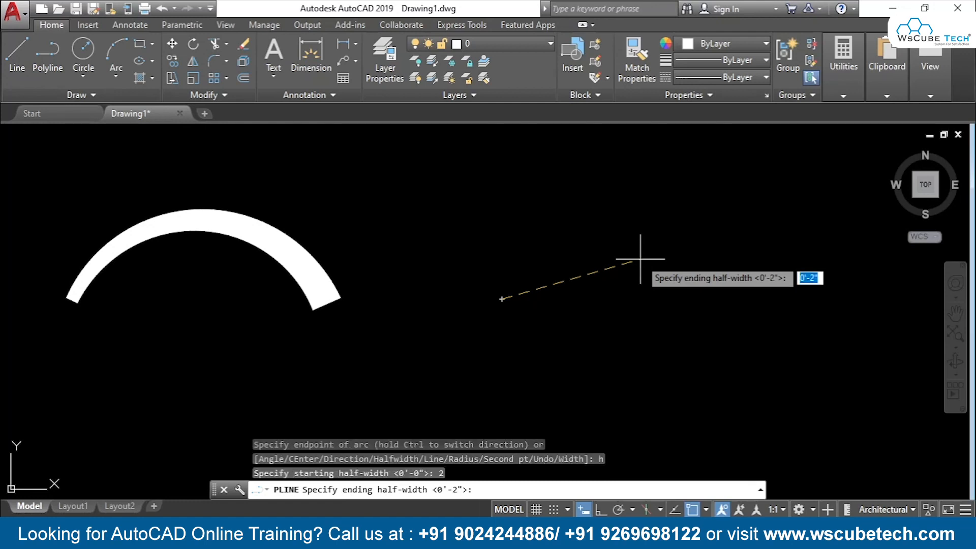
pyautogui.write('5')
pyautogui.press('Return')
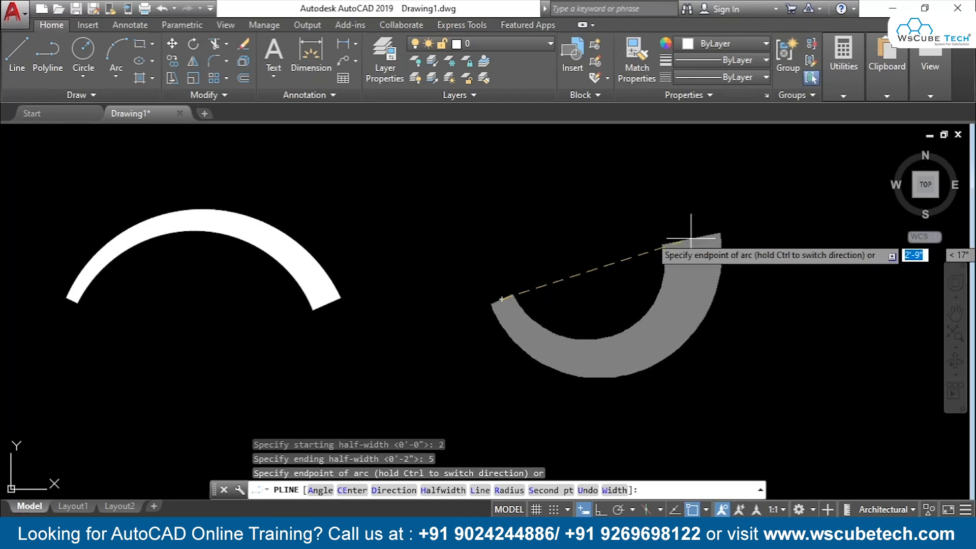
pyautogui.click(716, 219)
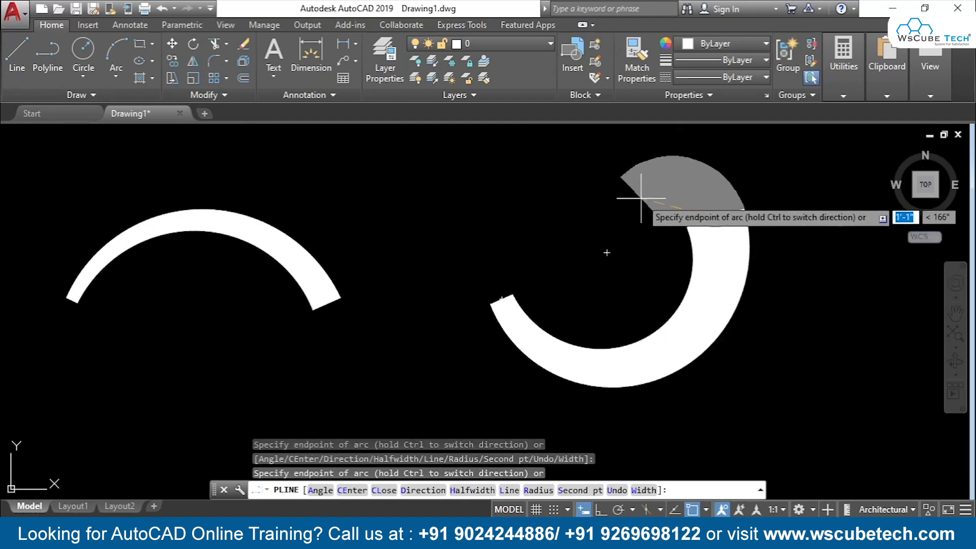
pyautogui.press('Return')
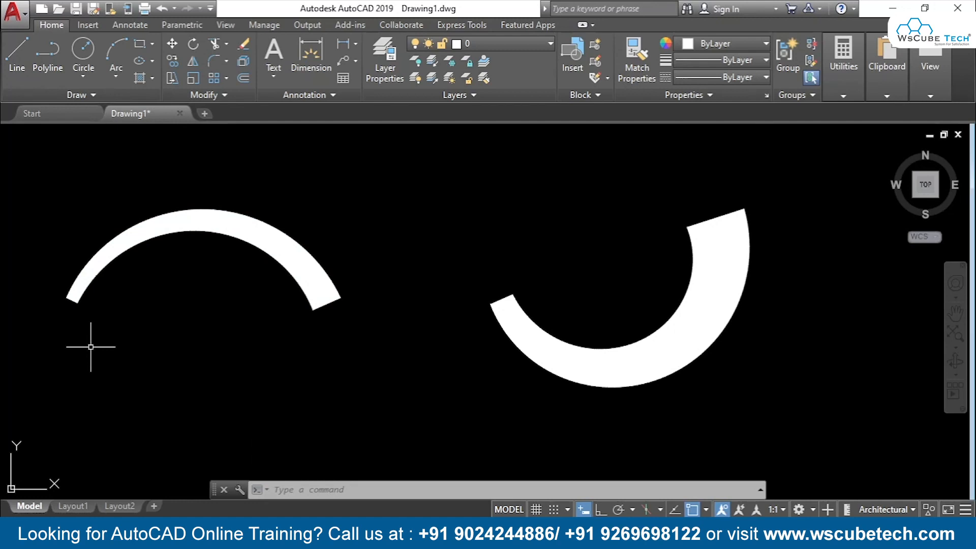
# Draw a short reference line parallel to the narrow end of the first arc, spanning its full width.
pyautogui.scroll(6, 90, 347)
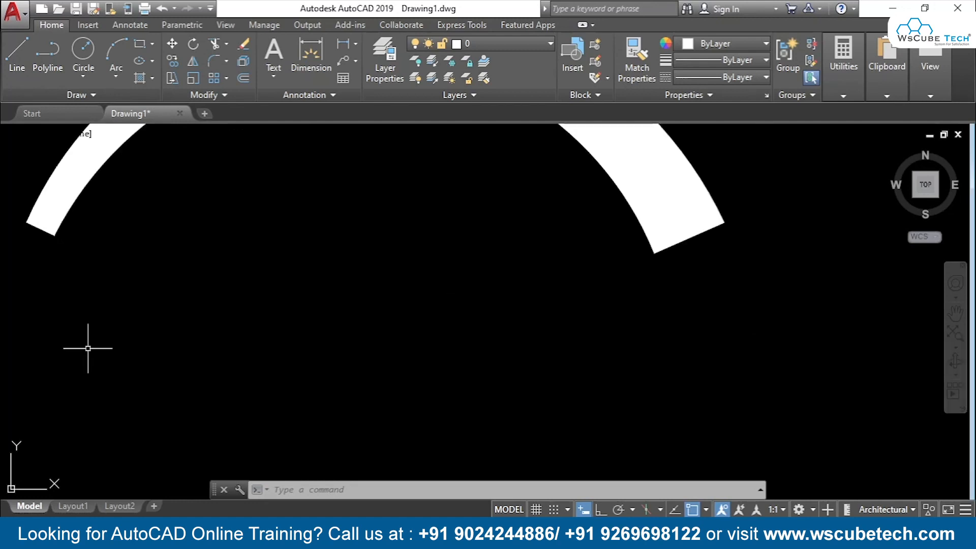
pyautogui.click(17, 53)
pyautogui.click(85, 225)
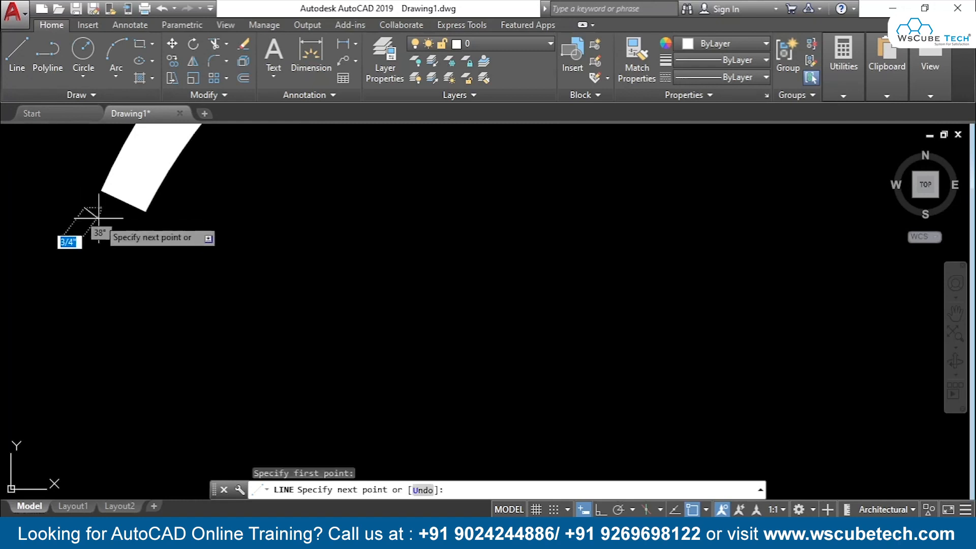
pyautogui.click(130, 227)
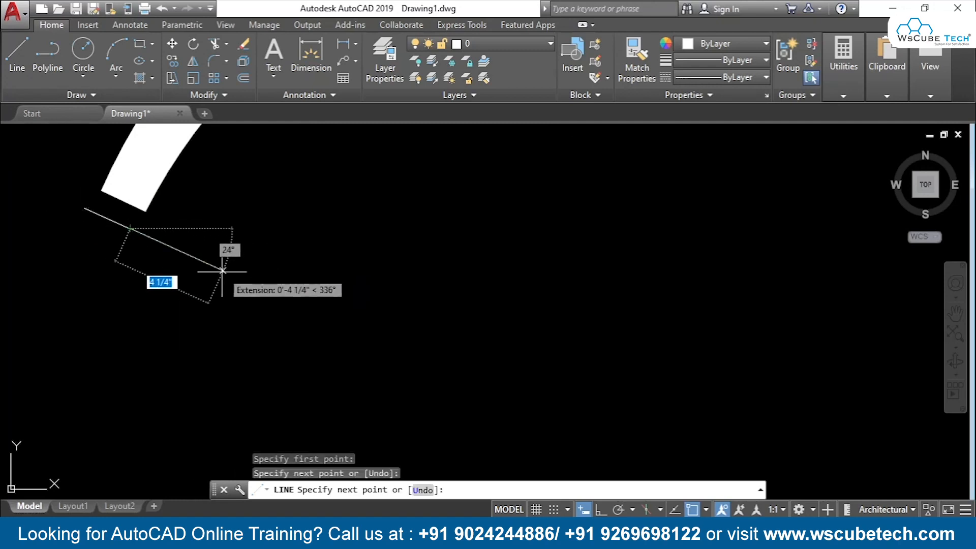
pyautogui.press('Return')
# Draw a reference line about 5" long alongside the wide end of the first arc.
pyautogui.scroll(-1, 311, 252)
pyautogui.moveTo(311, 251); pyautogui.dragTo(308, 309, button='middle')
pyautogui.scroll(-1, 308, 308)
pyautogui.moveTo(569, 353); pyautogui.dragTo(435, 365, button='middle')
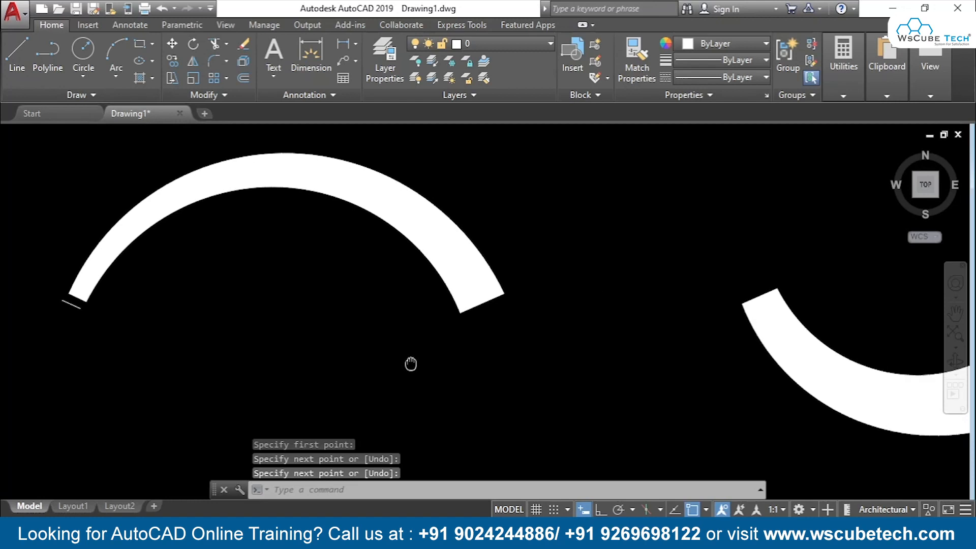
pyautogui.scroll(2, 435, 366)
pyautogui.click(11, 66)
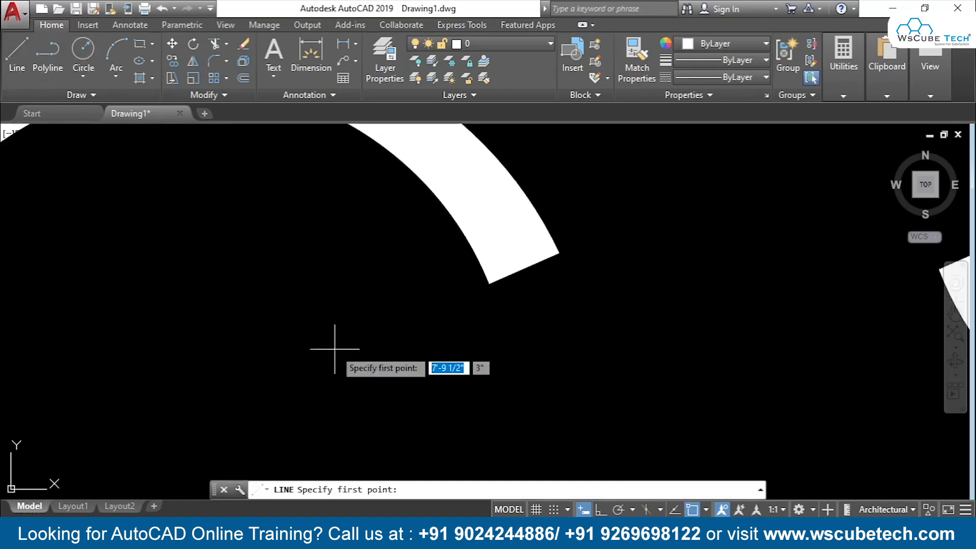
pyautogui.click(498, 311)
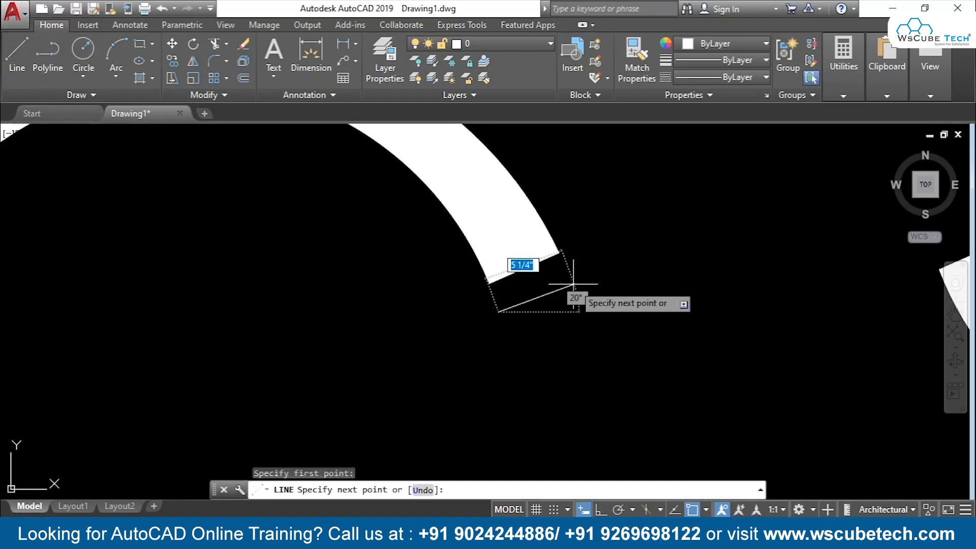
pyautogui.click(569, 284)
pyautogui.press('Return')
# Draw a short reference line alongside the narrow end of the half-width arc, spanning about half of that end.
pyautogui.scroll(-2, 709, 296)
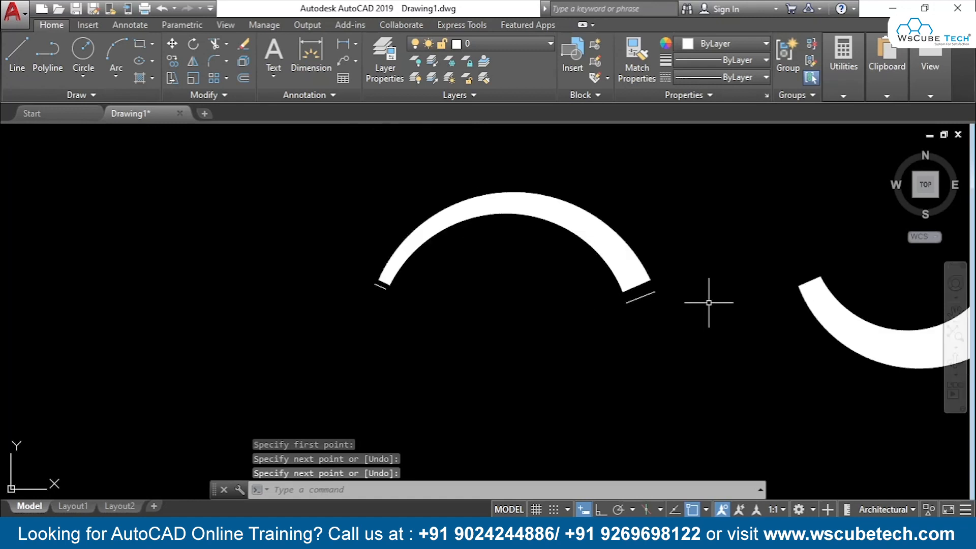
pyautogui.scroll(3, 407, 342)
pyautogui.scroll(2, 468, 331)
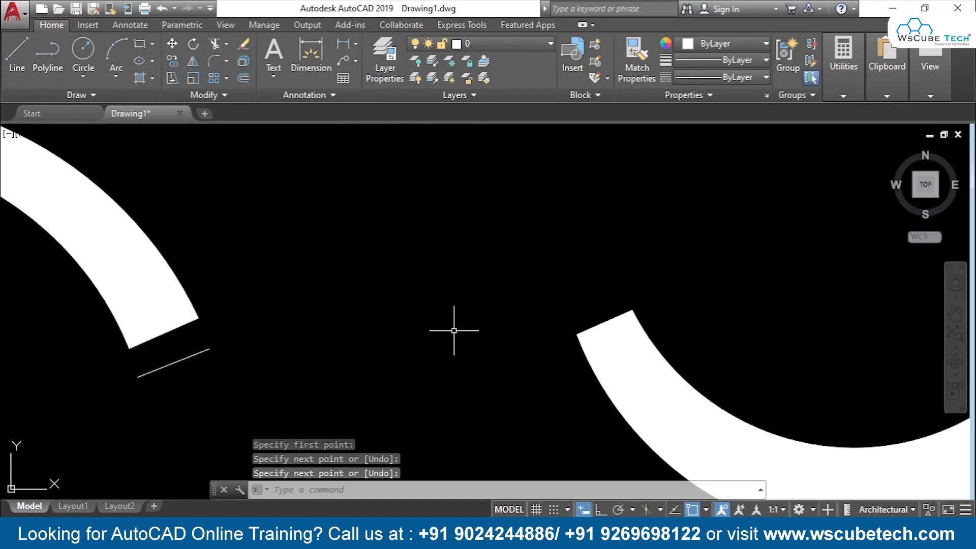
pyautogui.moveTo(508, 342)
pyautogui.mouseDown(button='middle')
pyautogui.moveTo(342, 329)
pyautogui.moveTo(310, 290)
pyautogui.mouseUp(button='middle')
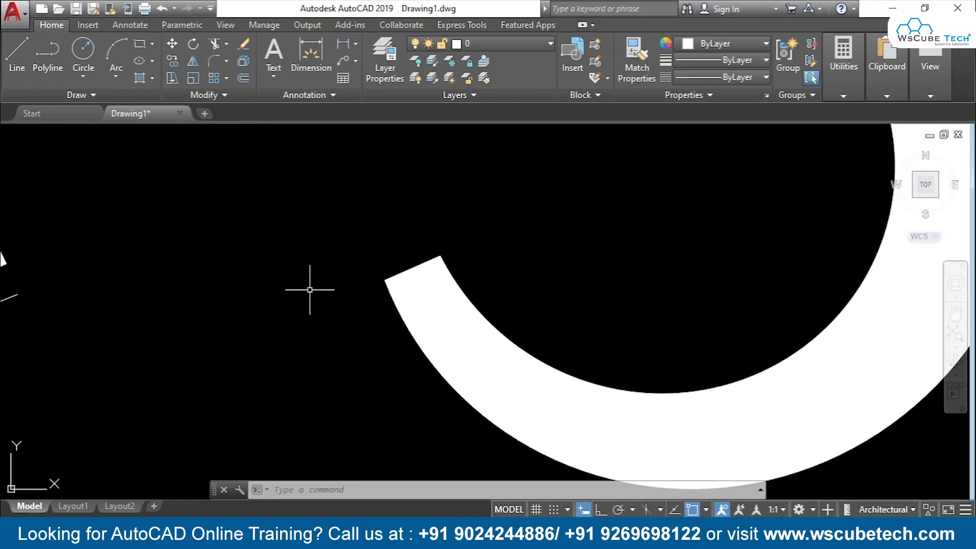
pyautogui.click(17, 53)
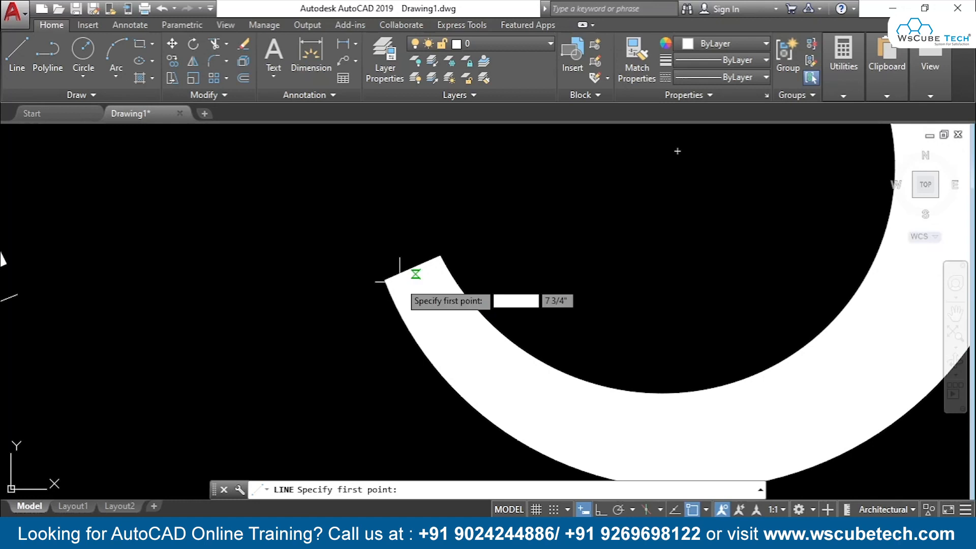
pyautogui.scroll(1, 359, 259)
pyautogui.click(378, 270)
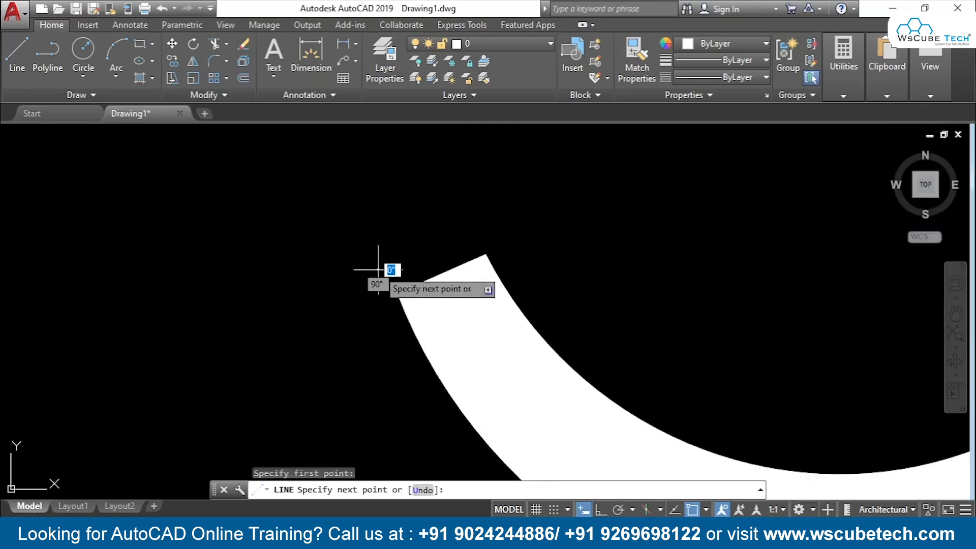
pyautogui.click(430, 246)
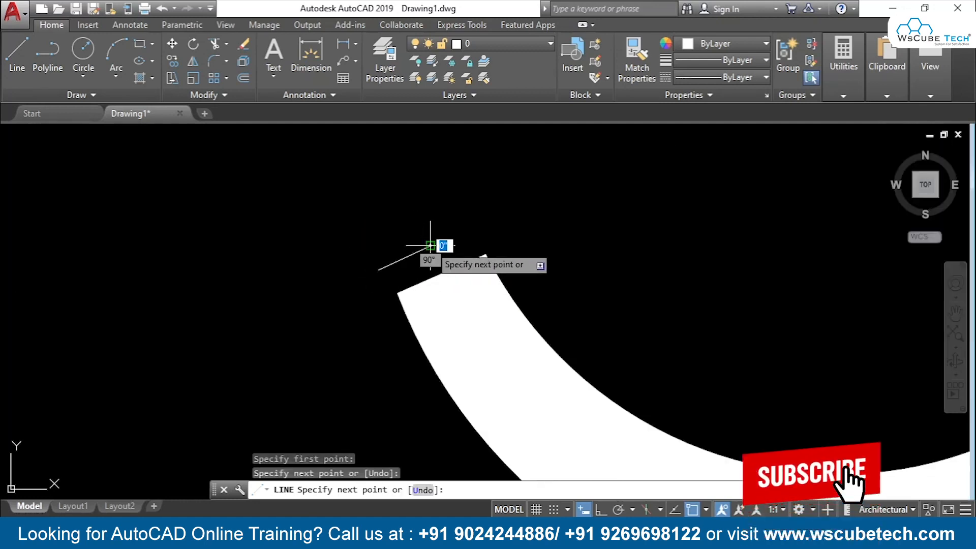
pyautogui.press('Return')
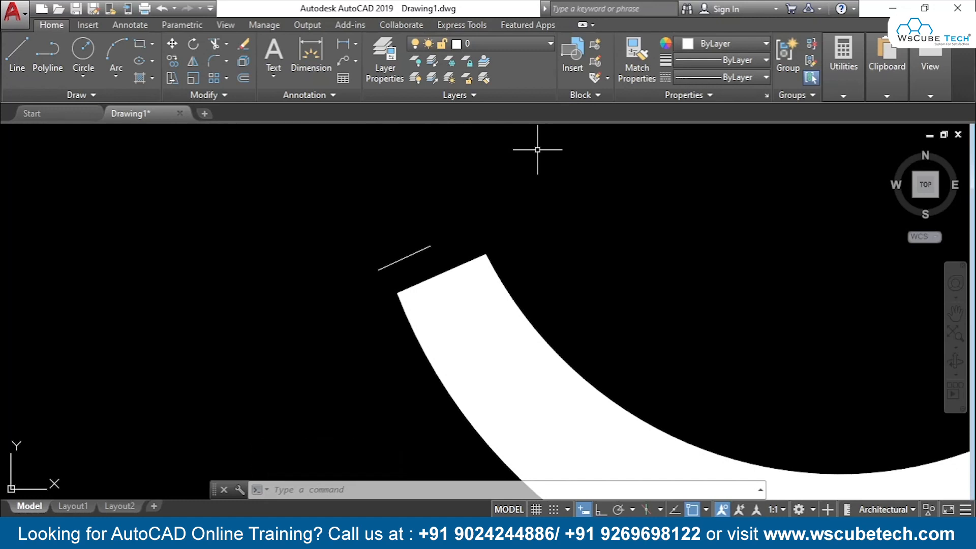
# Draw a reference line alongside the wide end of the half-width arc, spanning about half of that end.
pyautogui.scroll(-3, 644, 212)
pyautogui.moveTo(756, 207); pyautogui.dragTo(582, 266, button='middle')
pyautogui.scroll(3, 419, 331)
pyautogui.scroll(4, 420, 331)
pyautogui.moveTo(557, 331); pyautogui.dragTo(456, 315, button='middle')
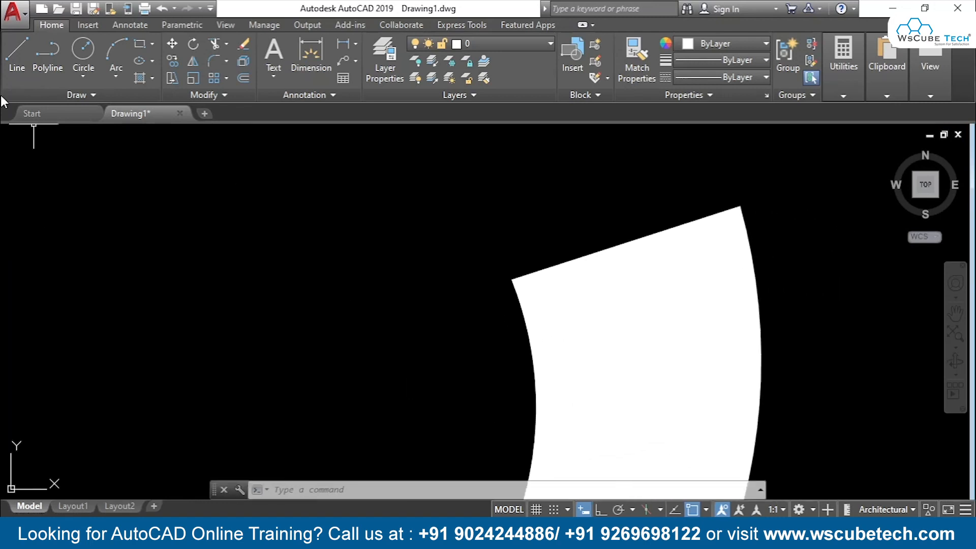
pyautogui.click(18, 57)
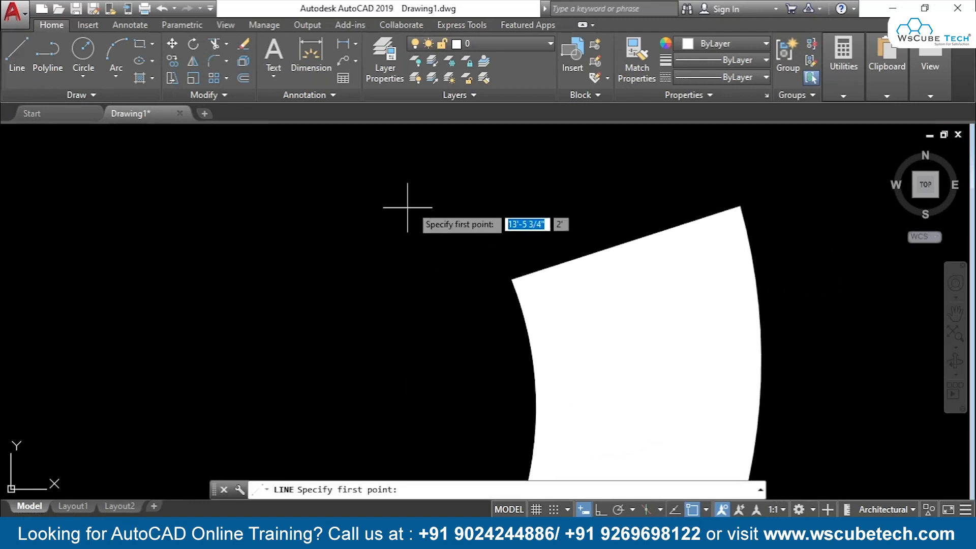
pyautogui.click(504, 245)
pyautogui.click(613, 204)
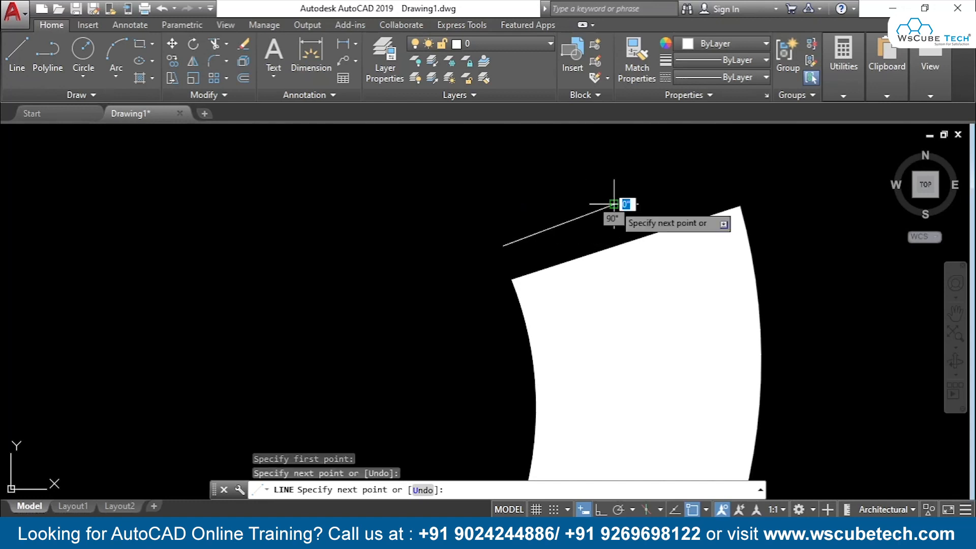
pyautogui.press('Return')
# Erase both tapered arcs together with all their reference lines.
pyautogui.scroll(-3, 412, 262)
pyautogui.moveTo(399, 273)
pyautogui.mouseDown(button='middle')
pyautogui.moveTo(566, 230)
pyautogui.moveTo(624, 246)
pyautogui.mouseUp(button='middle')
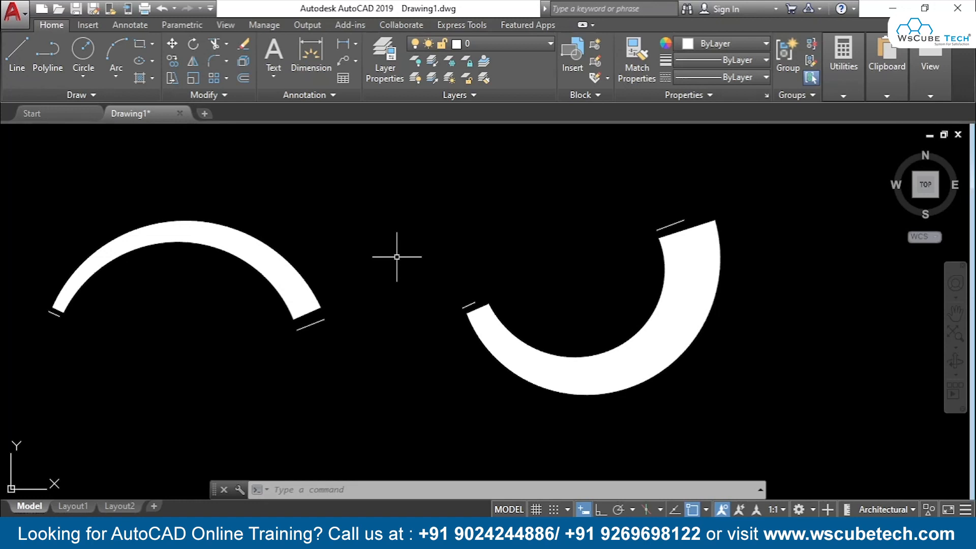
pyautogui.hotkey('ctrl', 'a')
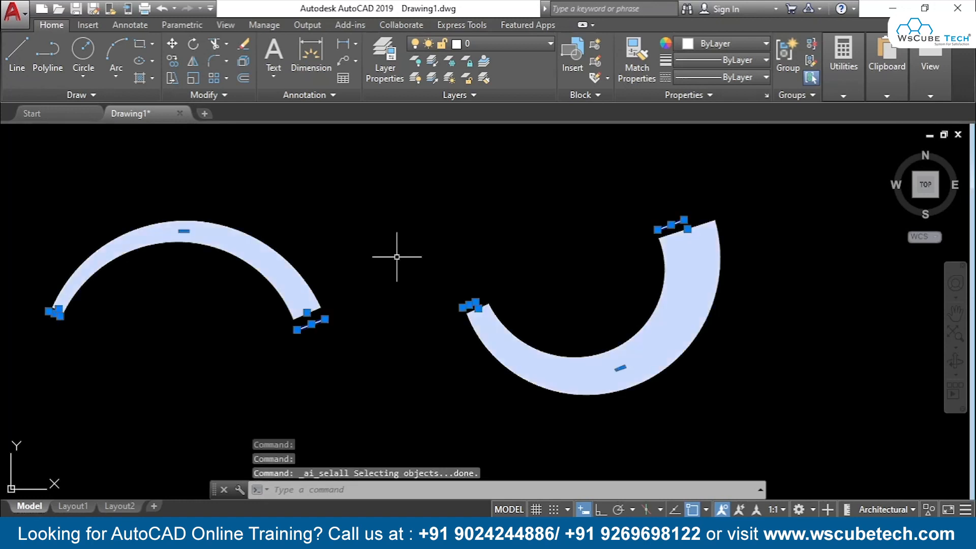
pyautogui.press('Delete')
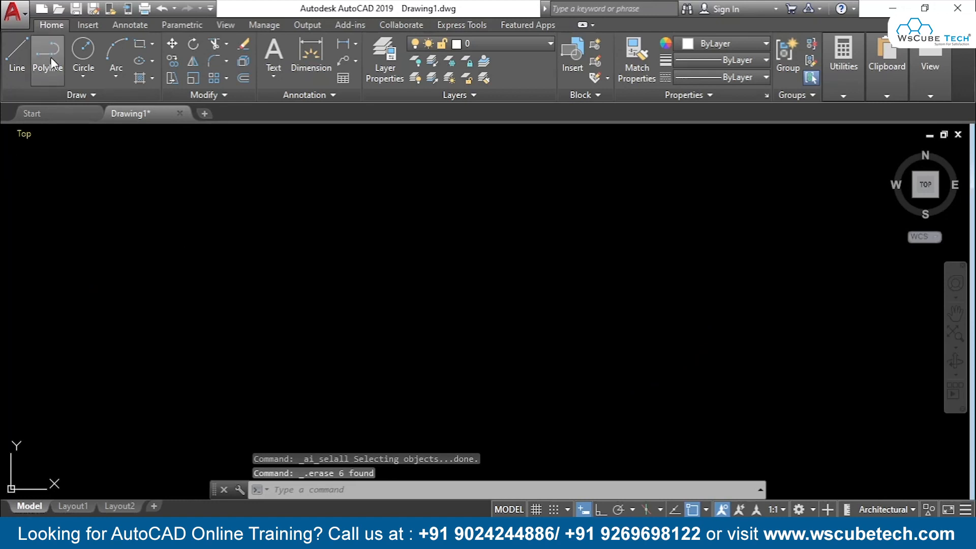
# Reset the polyline's starting and ending half-width to 0 through the Arc option, without drawing a segment.
pyautogui.click(51, 57)
pyautogui.click(400, 298)
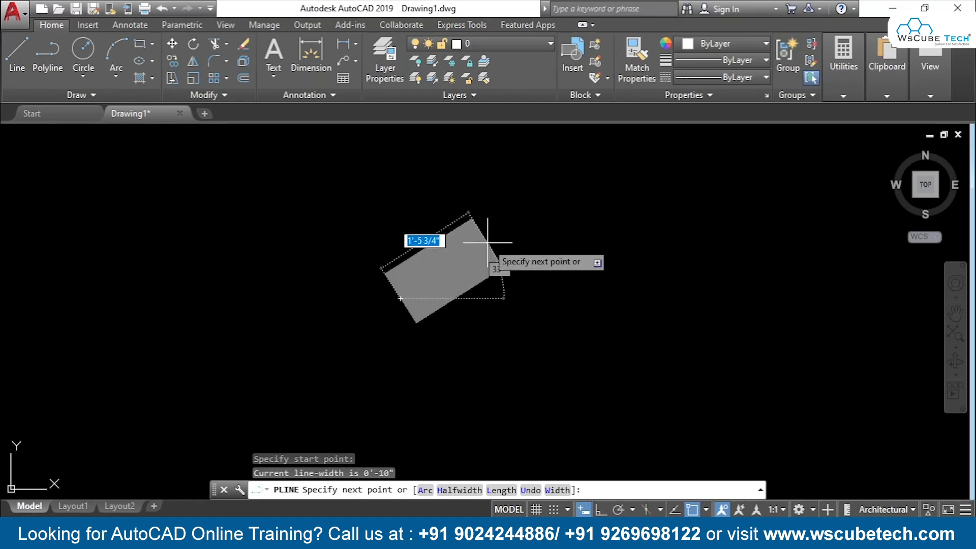
pyautogui.write('a')
pyautogui.press('Return')
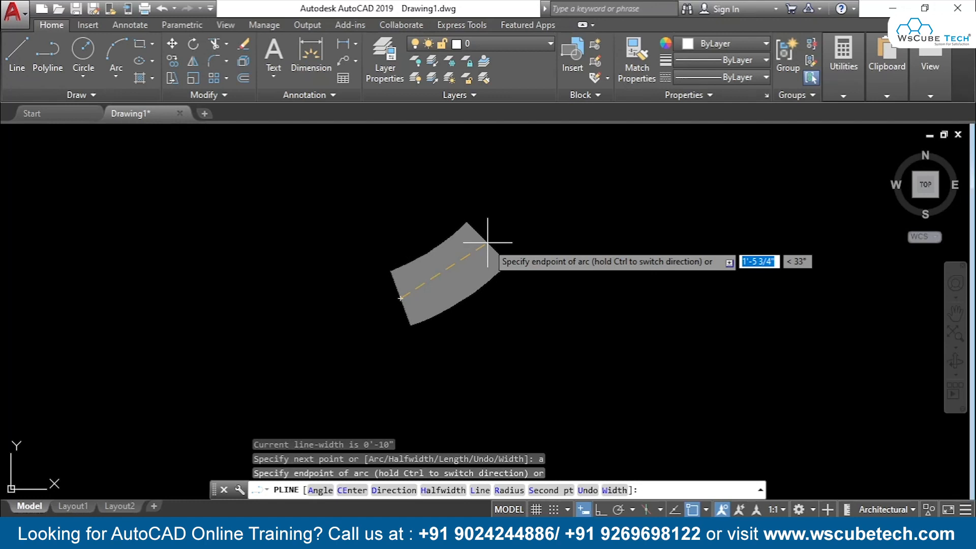
pyautogui.write('h')
pyautogui.press('Return')
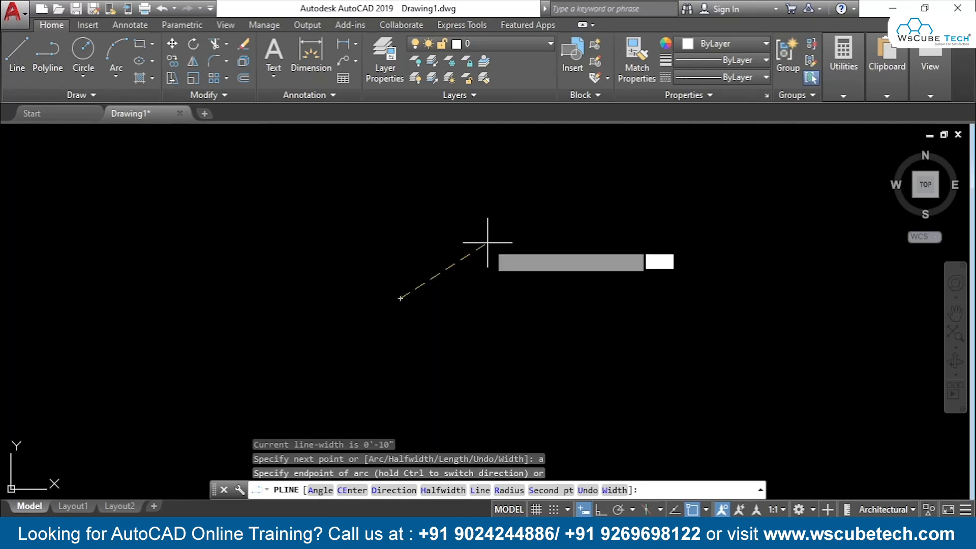
pyautogui.write('0')
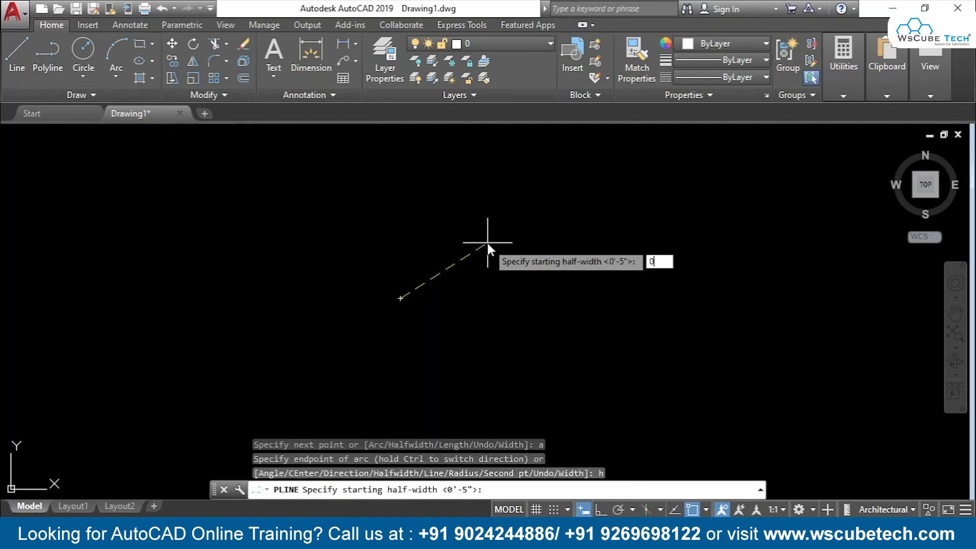
pyautogui.press('Return')
pyautogui.write('0')
pyautogui.press('Return')
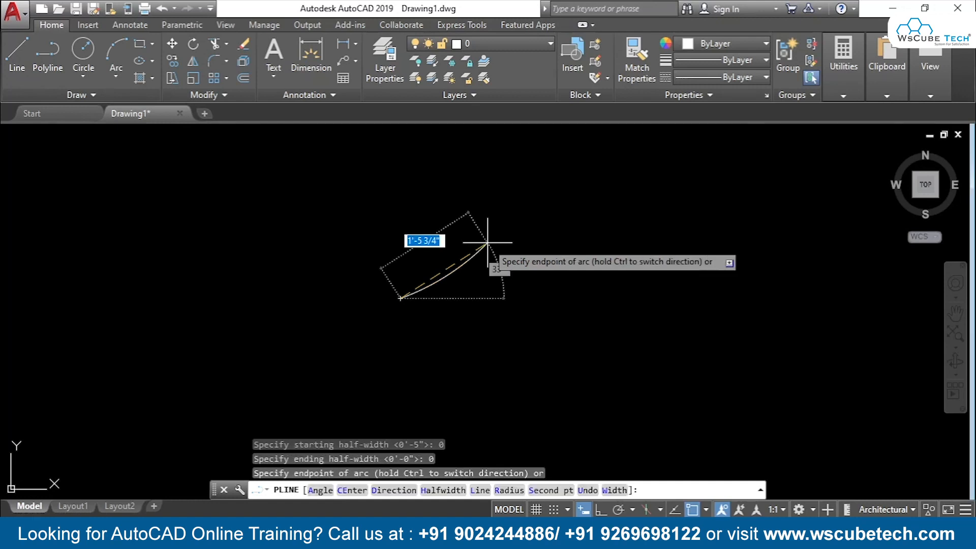
pyautogui.press('Escape')
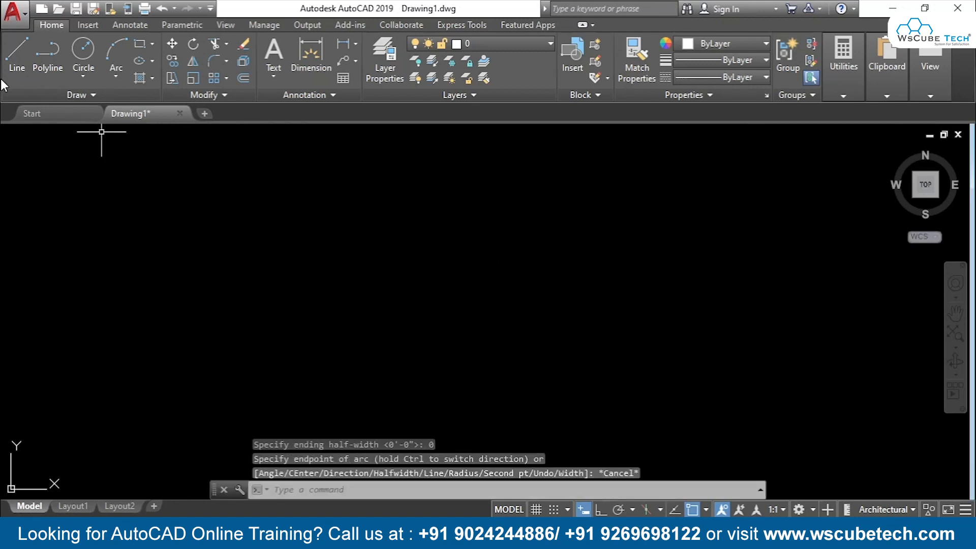
pyautogui.click(59, 57)
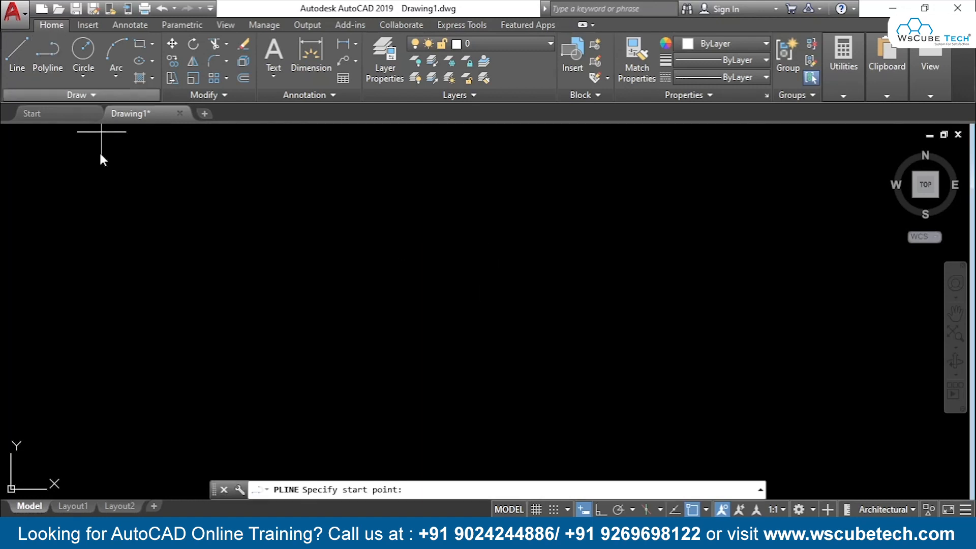
pyautogui.click(341, 292)
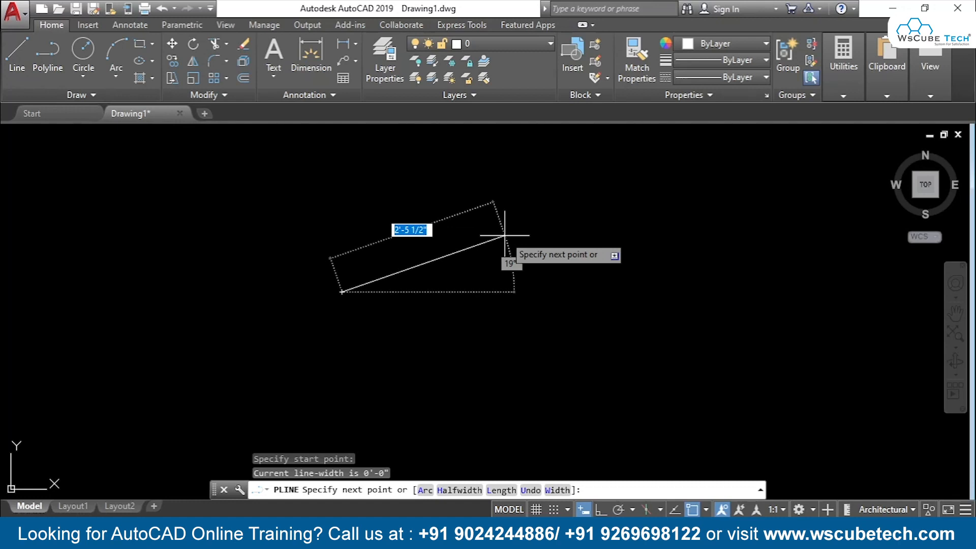
pyautogui.write('a')
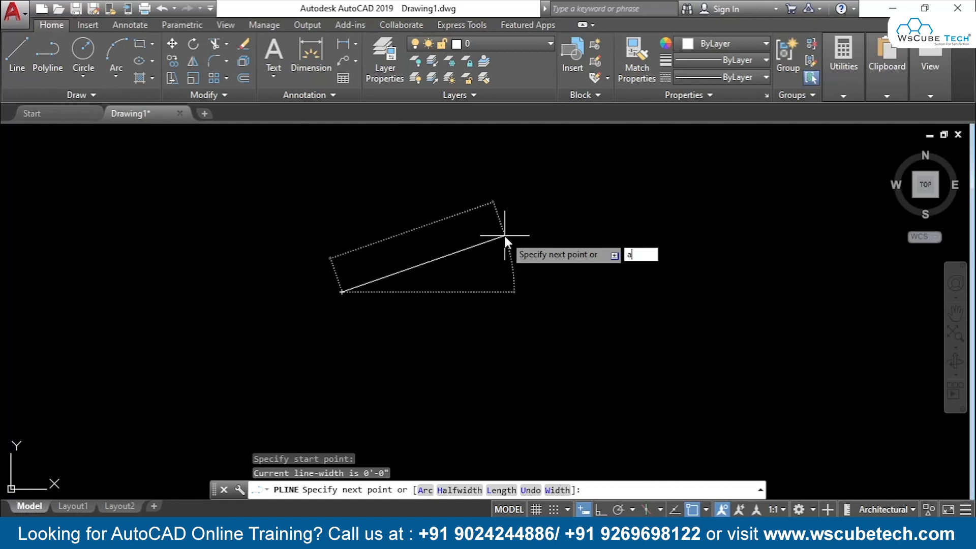
pyautogui.press('Return')
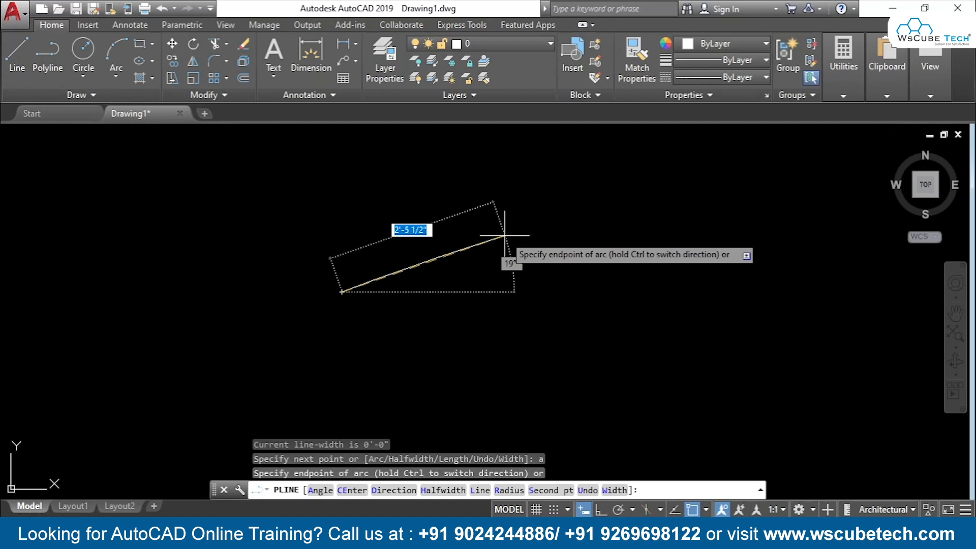
pyautogui.press('Escape')
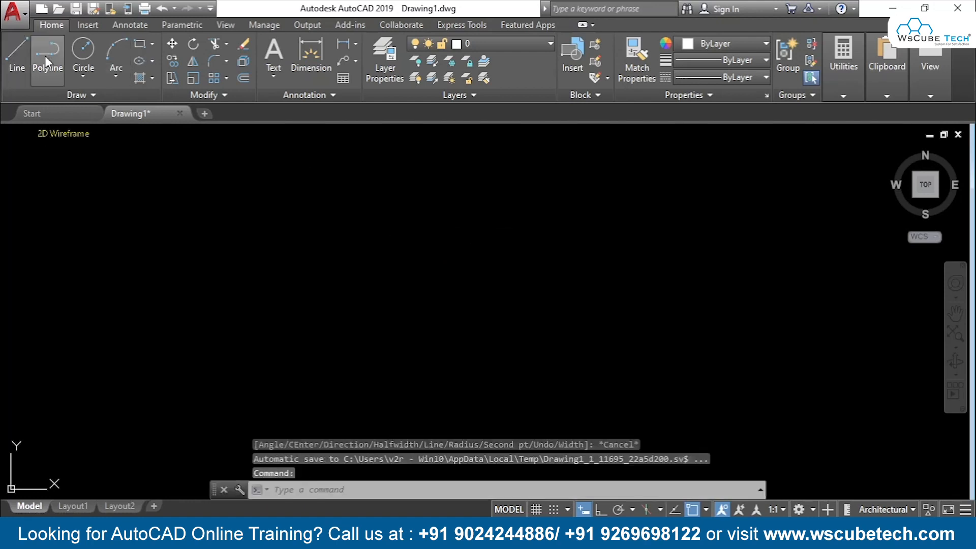
# Draw an open zigzag polyline of seven straight segments freehand, and erase it.
pyautogui.click(45, 56)
pyautogui.click(361, 299)
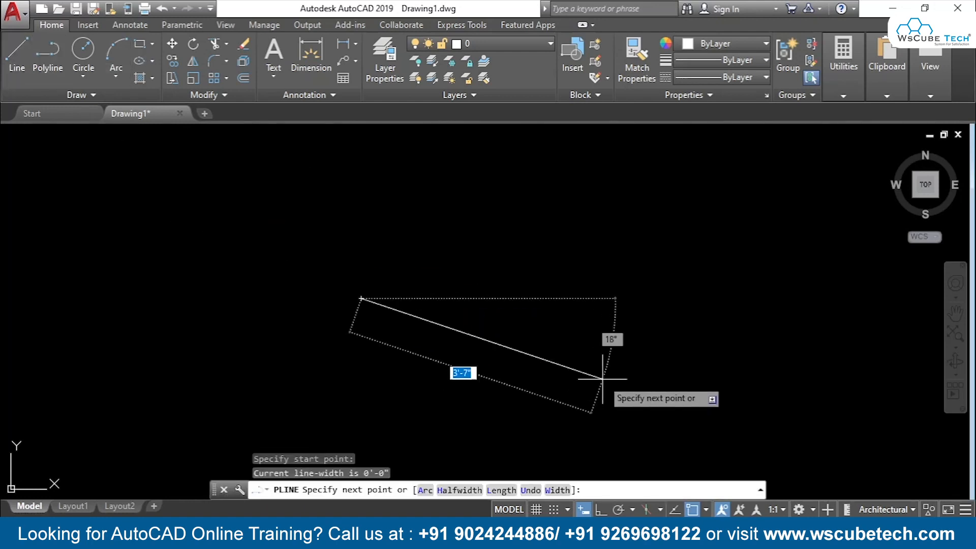
pyautogui.click(522, 228)
pyautogui.click(645, 320)
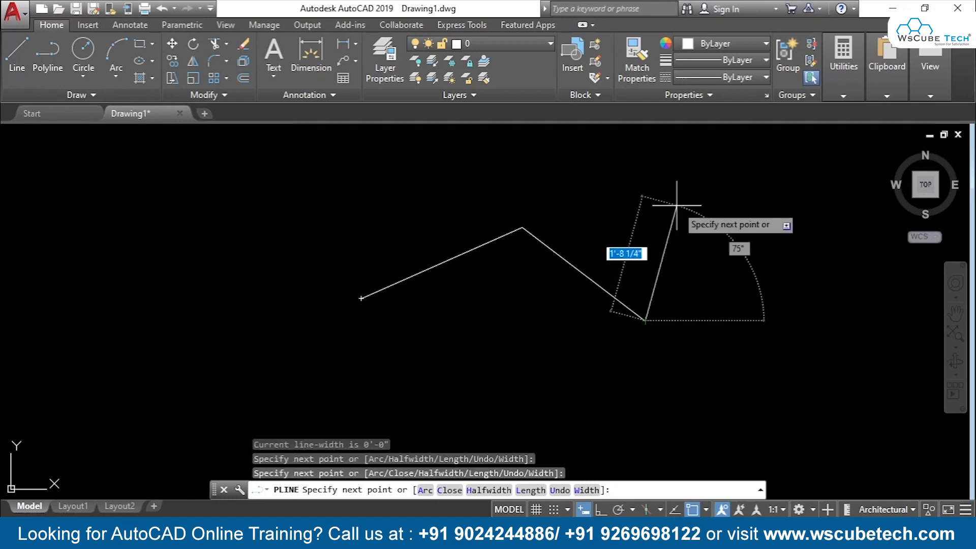
pyautogui.click(676, 203)
pyautogui.click(748, 314)
pyautogui.click(622, 384)
pyautogui.click(322, 347)
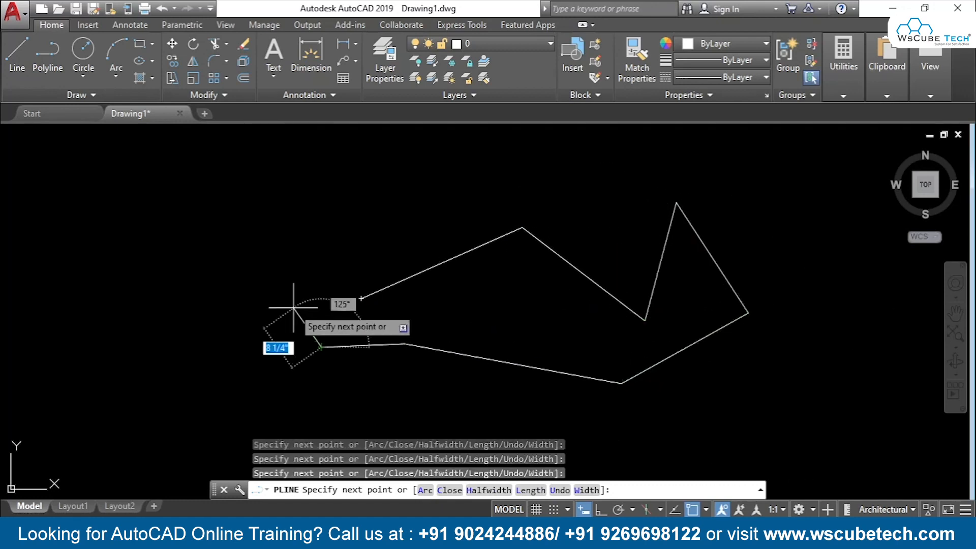
pyautogui.press('Escape')
pyautogui.hotkey('ctrl', 'a')
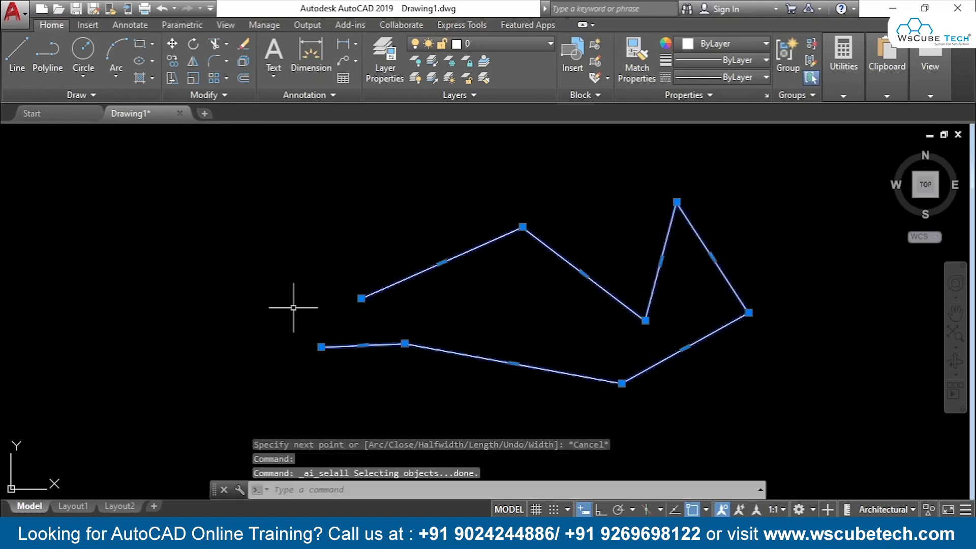
pyautogui.press('Delete')
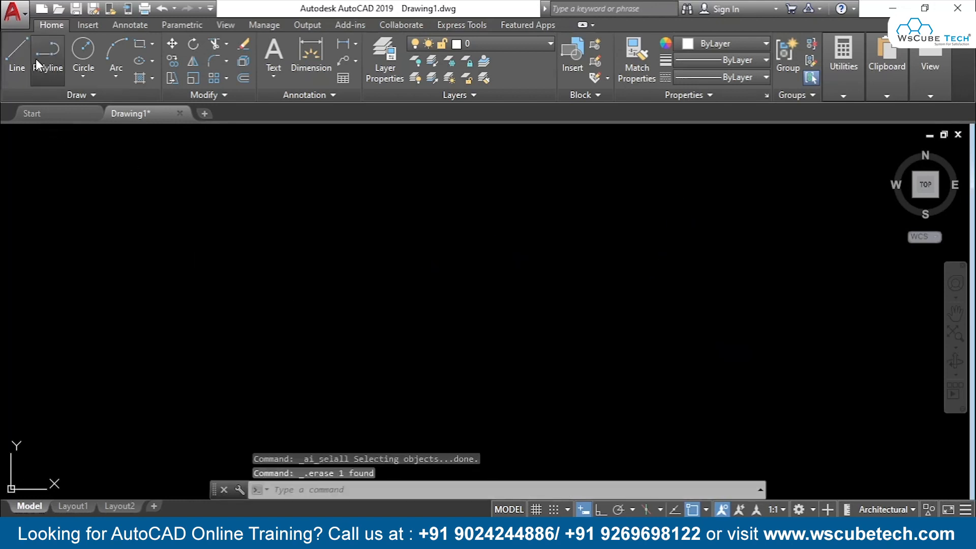
# Draw a polyline of three straight segments with a starting half-width of 2" and an ending half-width of 5", and erase it.
pyautogui.click(37, 57)
pyautogui.click(347, 320)
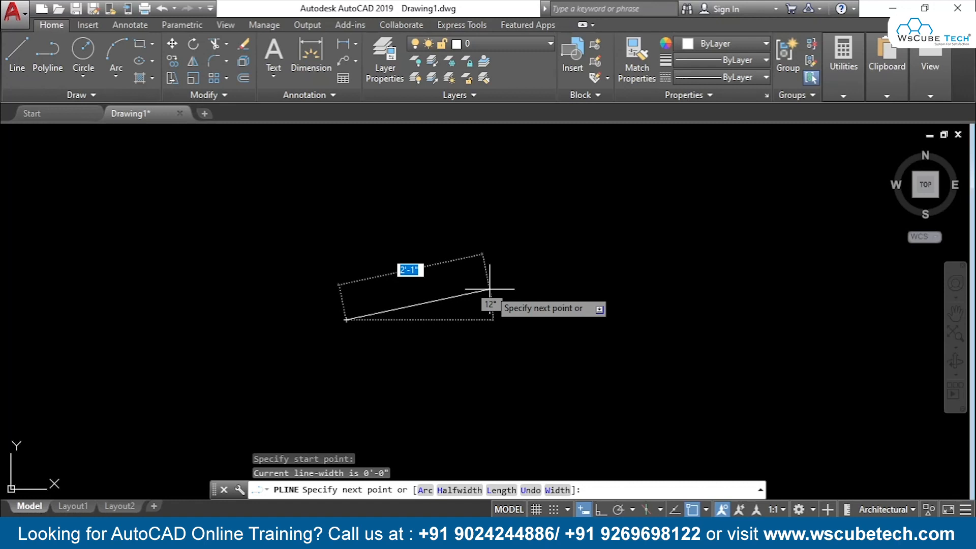
pyautogui.write('h')
pyautogui.press('Return')
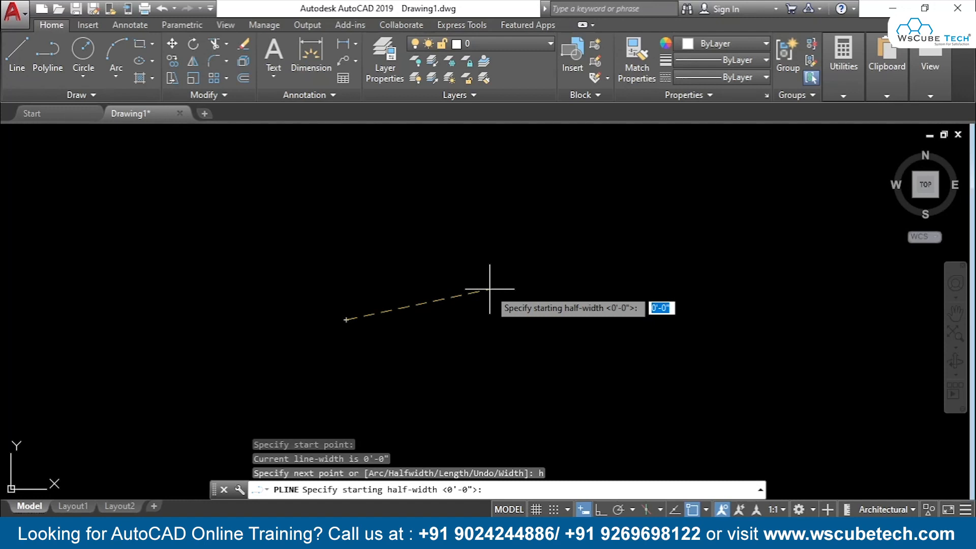
pyautogui.write('2')
pyautogui.press('Return')
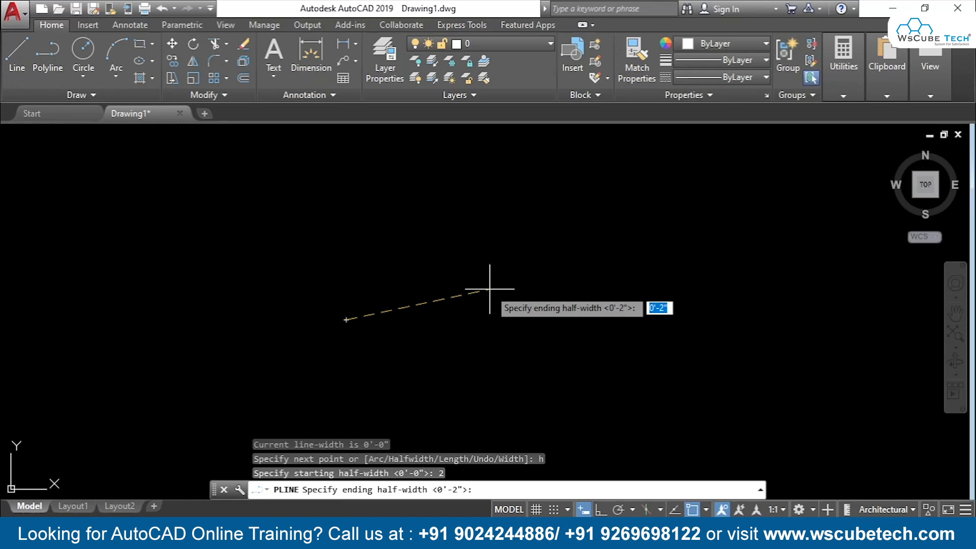
pyautogui.write('5')
pyautogui.press('Return')
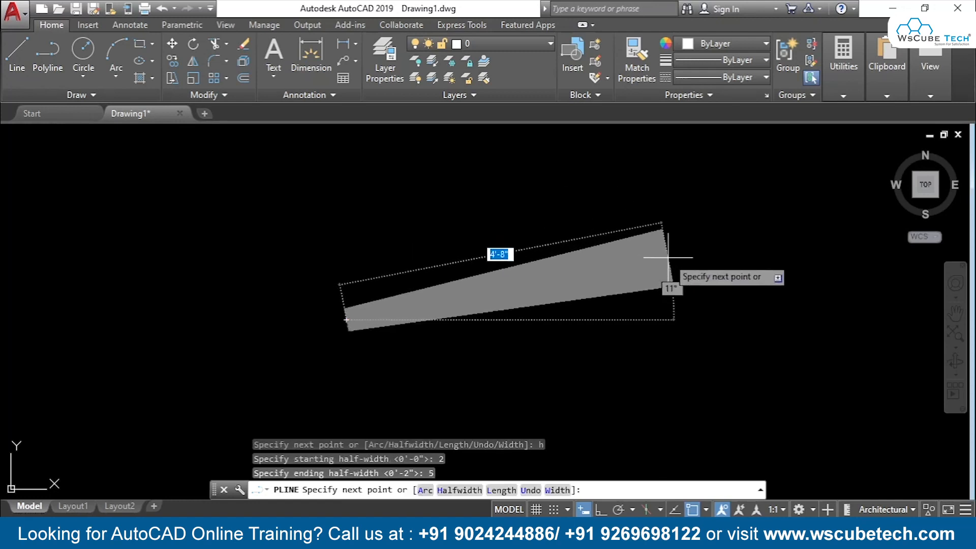
pyautogui.click(655, 235)
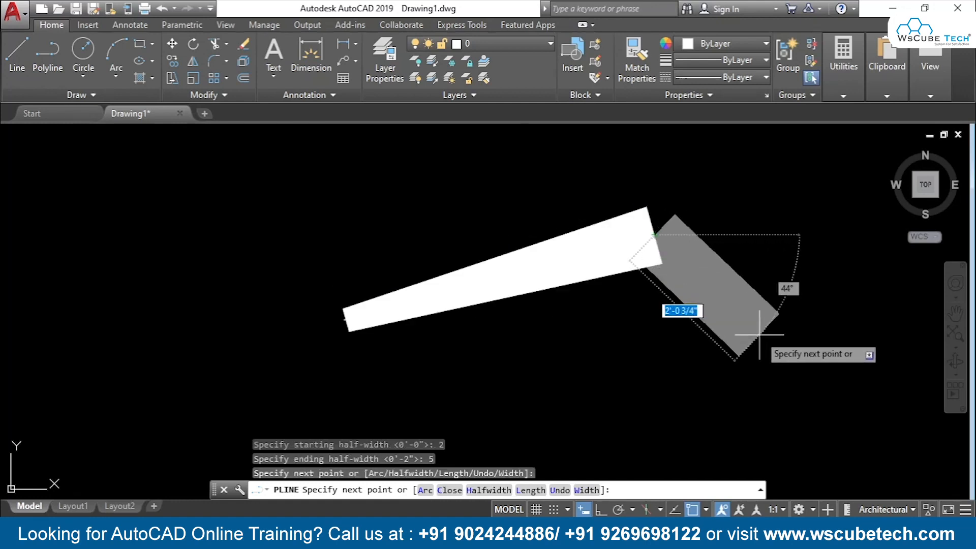
pyautogui.click(762, 334)
pyautogui.click(786, 216)
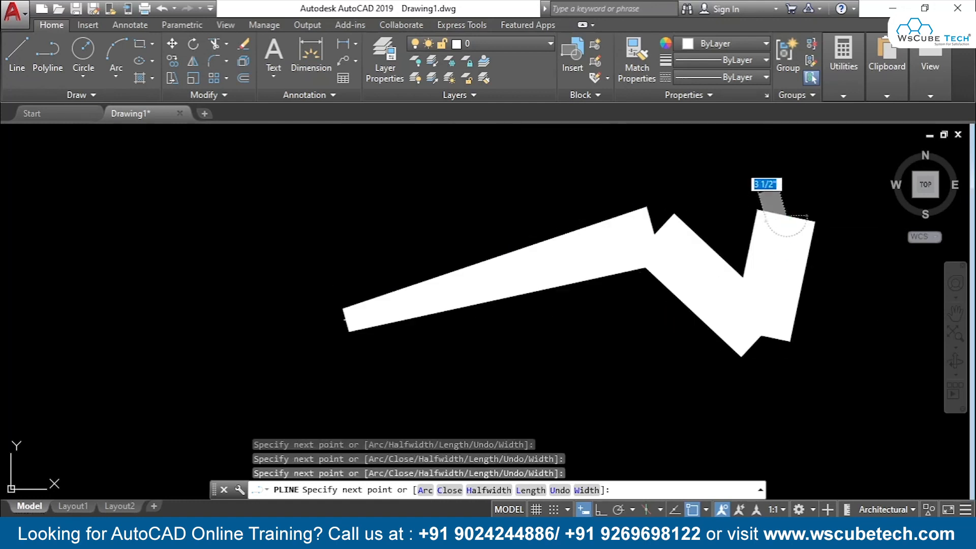
pyautogui.press('Escape')
pyautogui.hotkey('ctrl', 'a')
pyautogui.press('Delete')
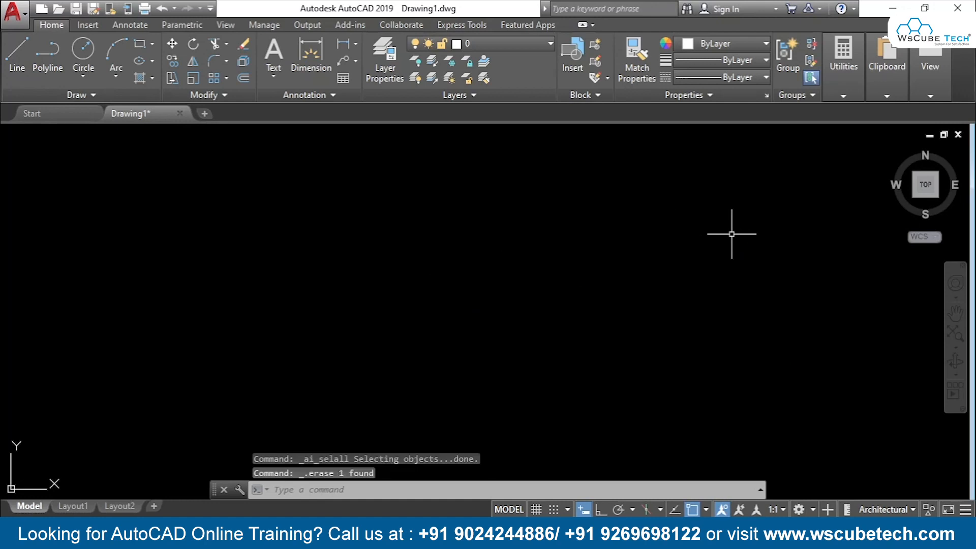
# Reset the polyline's starting and ending half-width to 0 in straight-line mode, without drawing a segment.
pyautogui.click(51, 59)
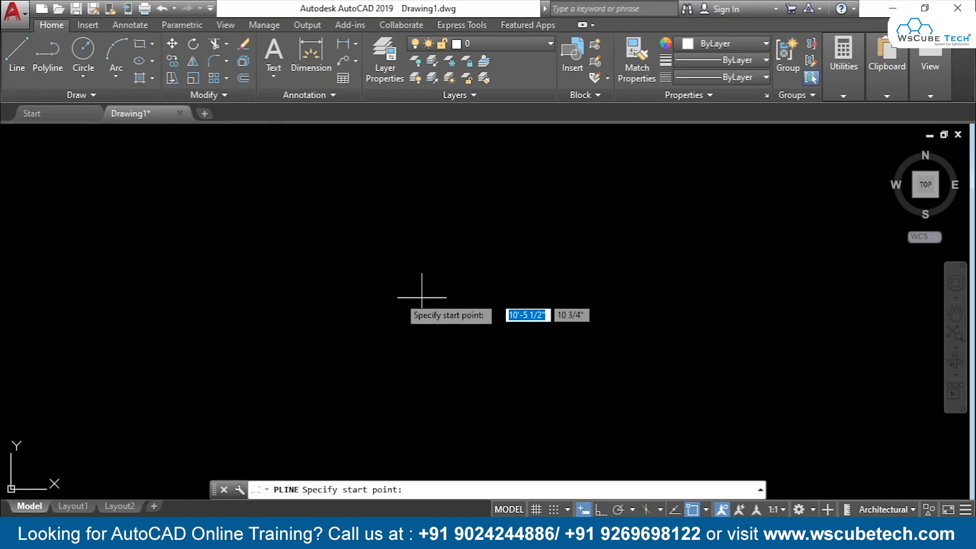
pyautogui.click(391, 308)
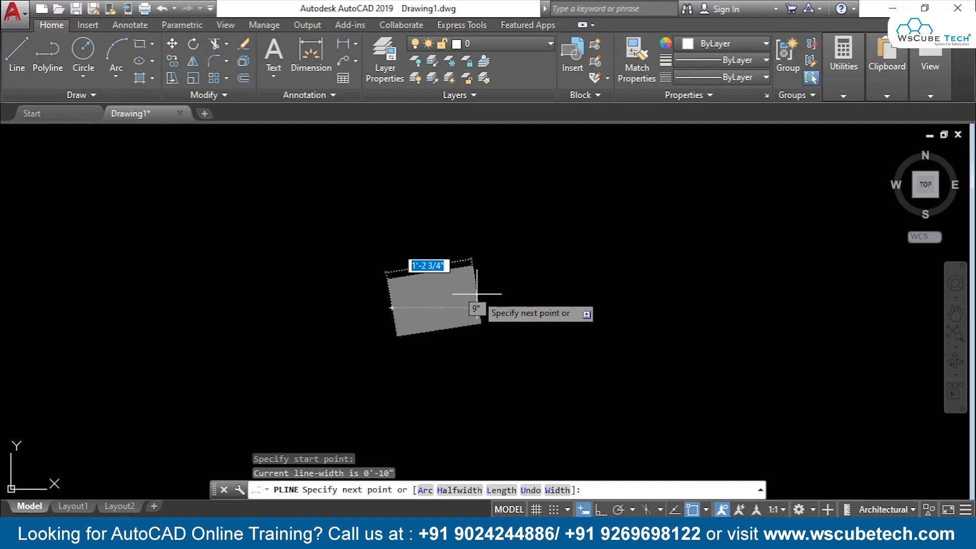
pyautogui.write('h')
pyautogui.press('Return')
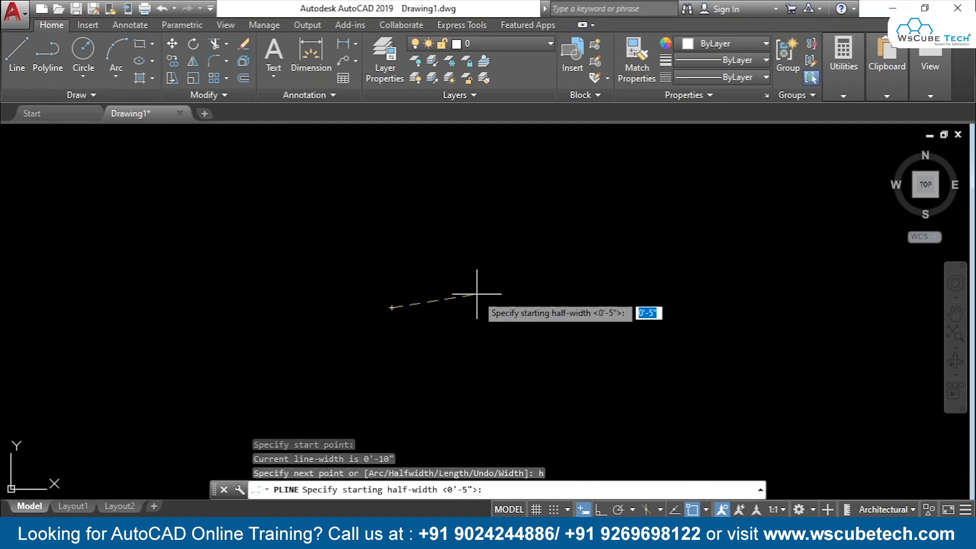
pyautogui.write('0')
pyautogui.press('Return')
pyautogui.write('0')
pyautogui.press('Return')
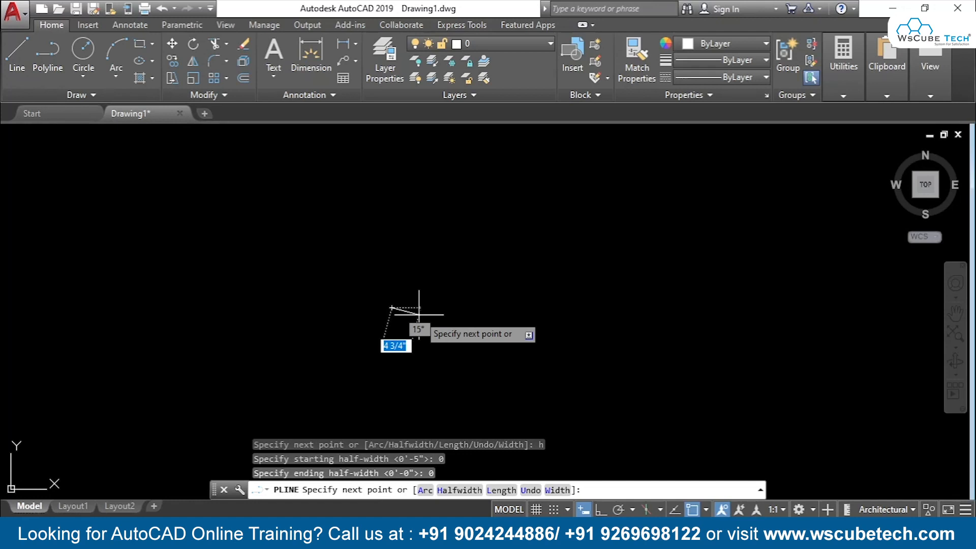
pyautogui.press('Escape')
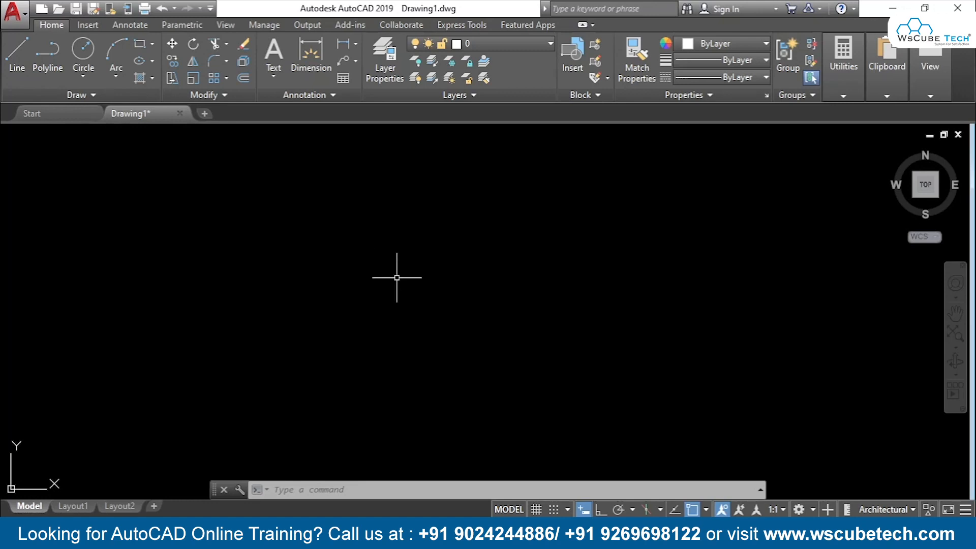
# With Ortho on, draw a polyline with a vertical segment about 1'-8" downward and a horizontal segment about 1'-4" to the right.
pyautogui.click(47, 54)
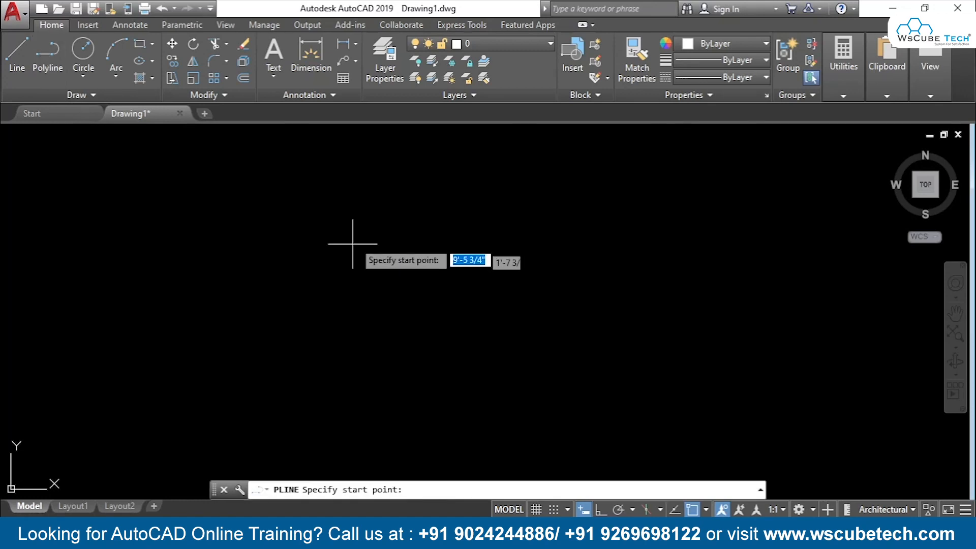
pyautogui.click(333, 201)
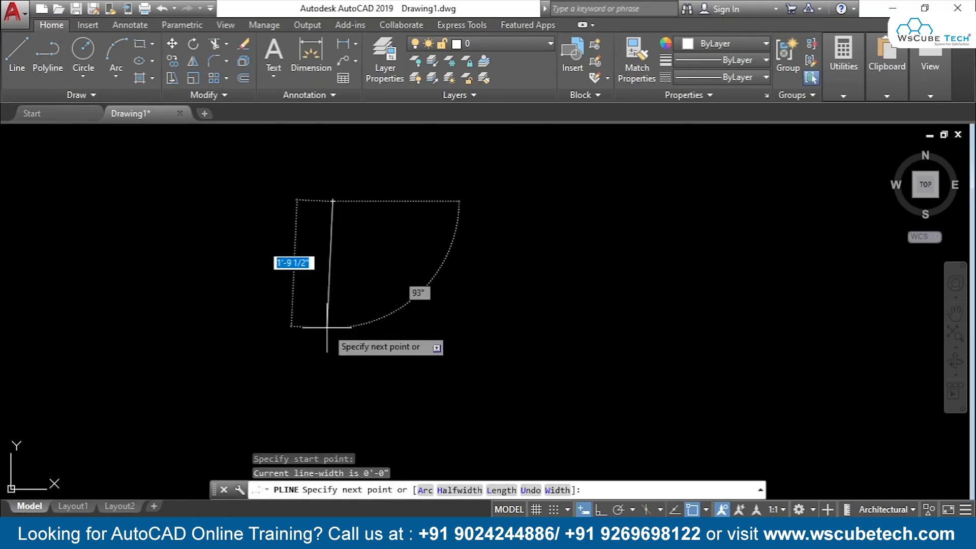
pyautogui.press('F8')
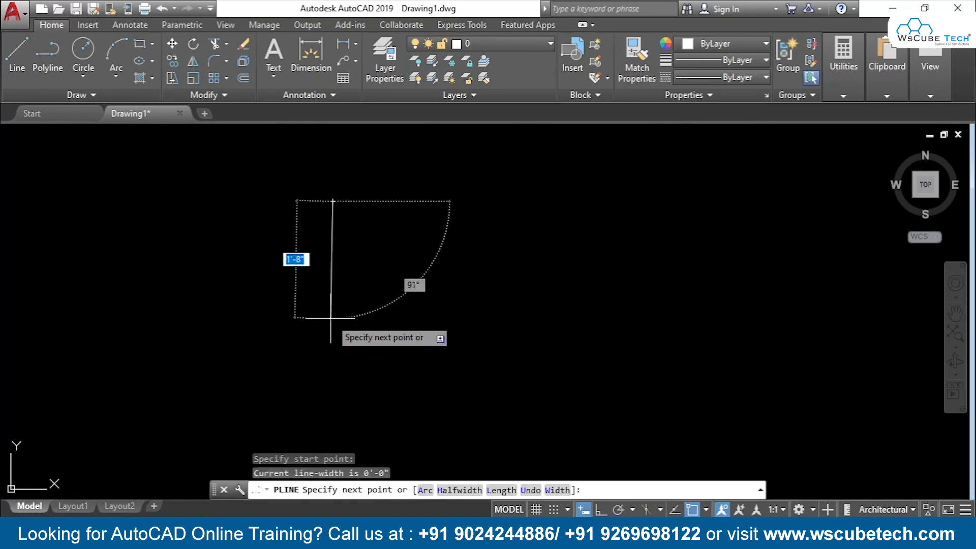
pyautogui.click(337, 322)
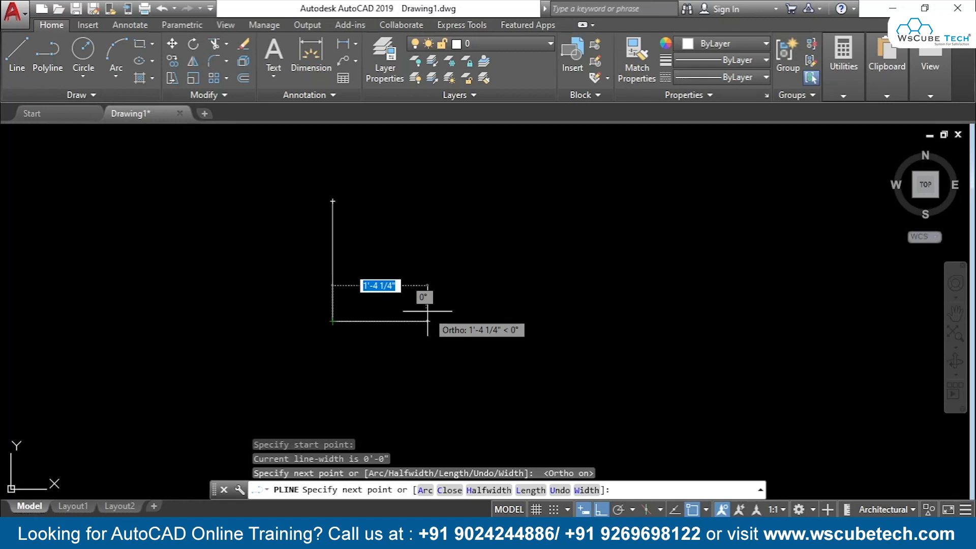
pyautogui.click(427, 322)
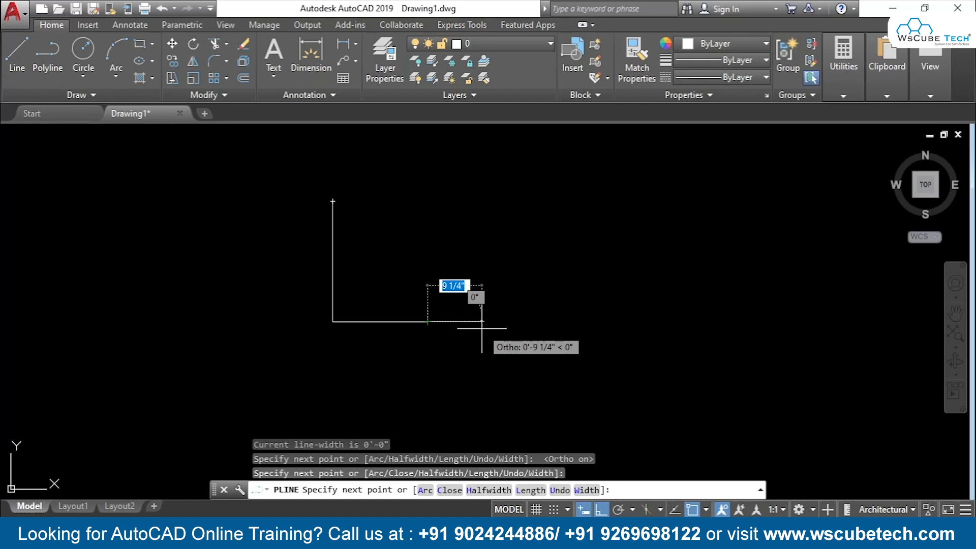
# Finish the polyline with a horizontal arrowhead about 1'-8" long, starting half-width 5" and ending half-width 0, and erase it.
pyautogui.write('h')
pyautogui.press('Return')
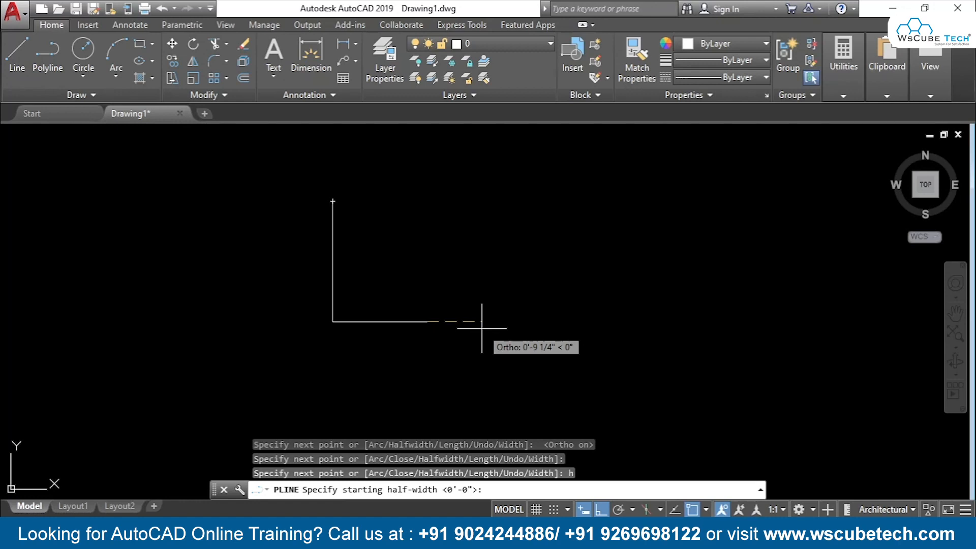
pyautogui.write('5')
pyautogui.press('Return')
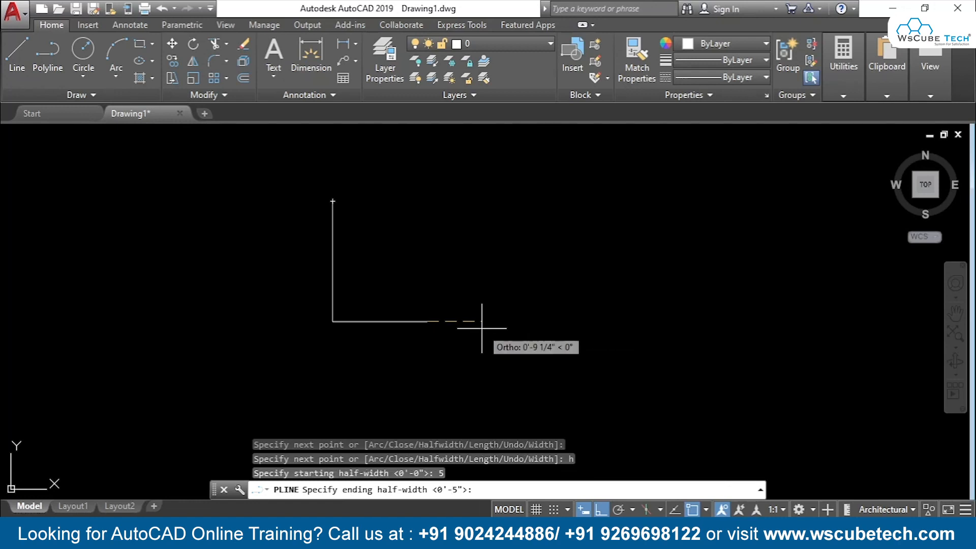
pyautogui.write('0')
pyautogui.press('Return')
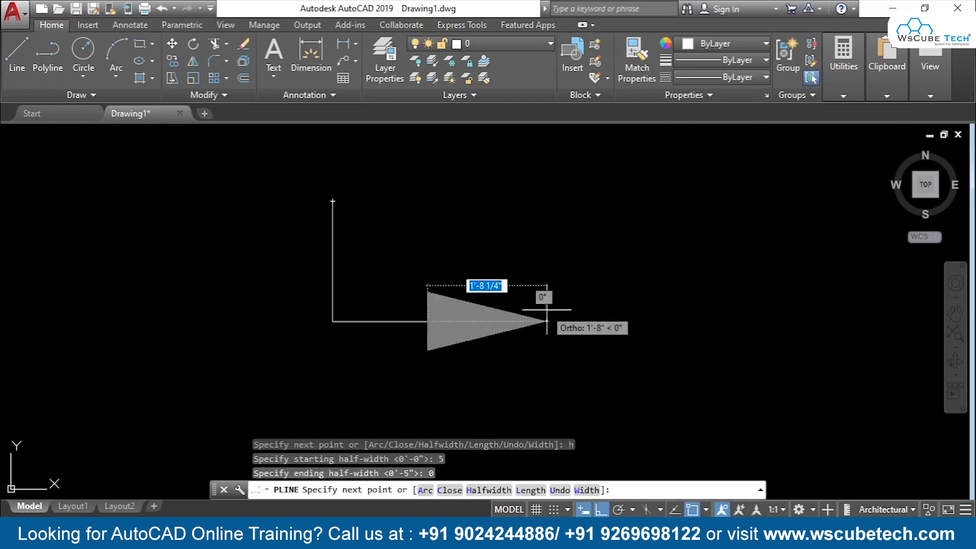
pyautogui.click(547, 321)
pyautogui.press('Return')
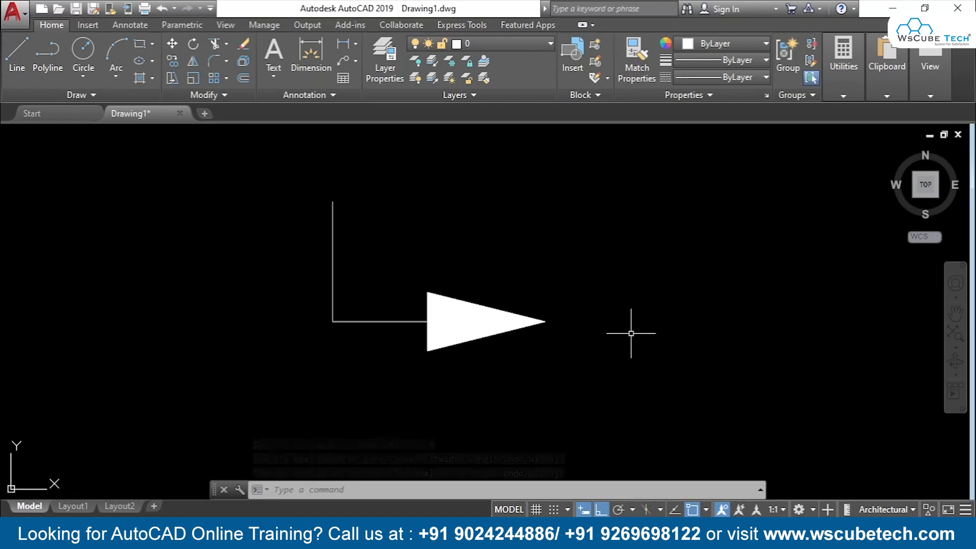
pyautogui.hotkey('ctrl', 'a')
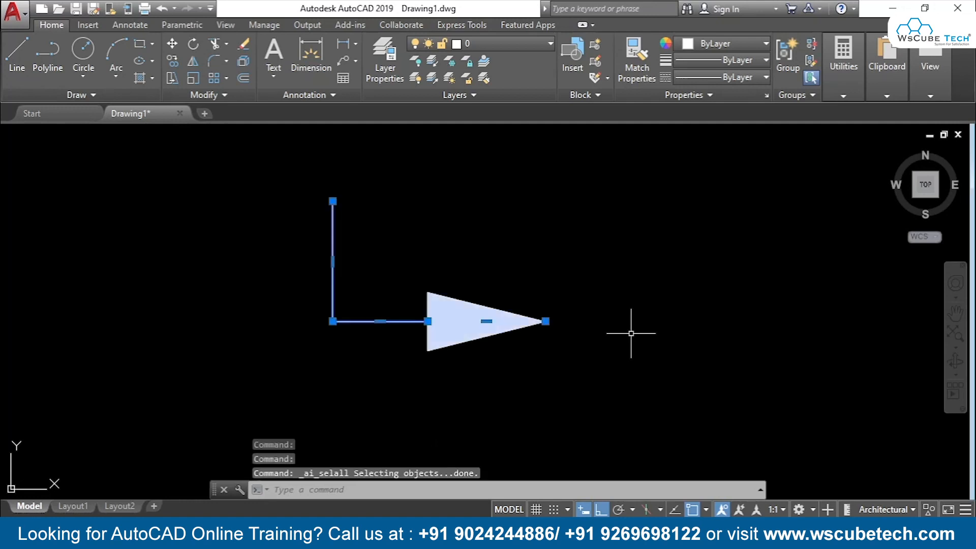
pyautogui.press('Delete')
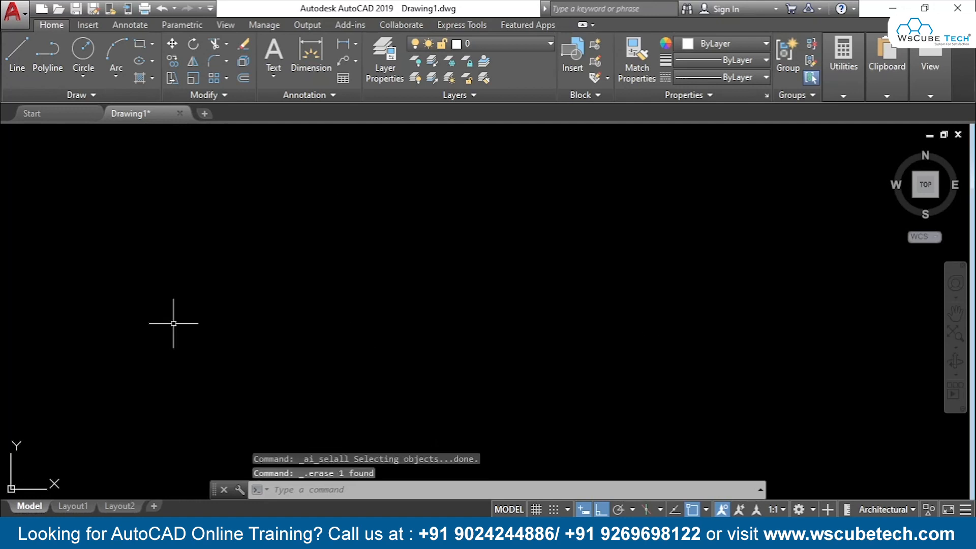
# With Ortho off, draw an open zigzag polyline of five straight segments freehand.
pyautogui.click(46, 50)
pyautogui.click(335, 301)
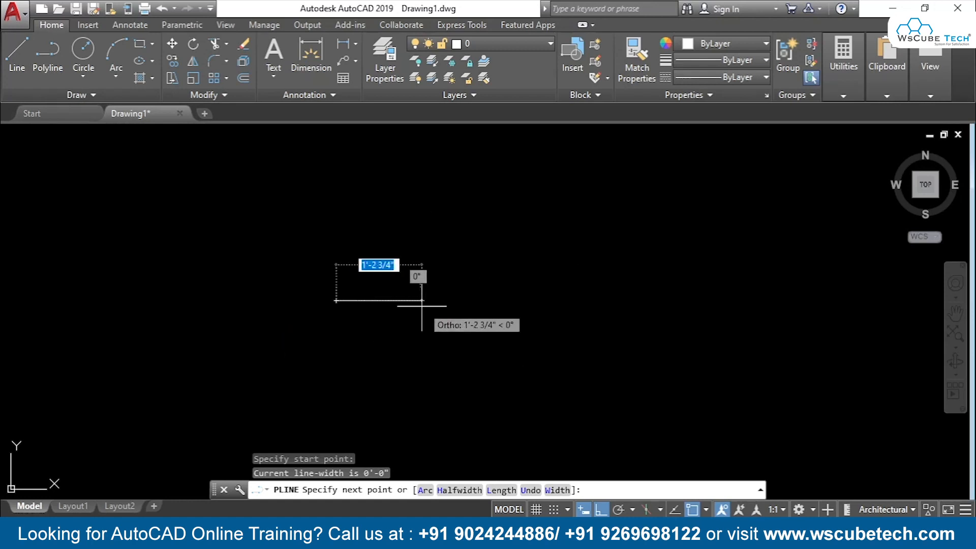
pyautogui.press('F8')
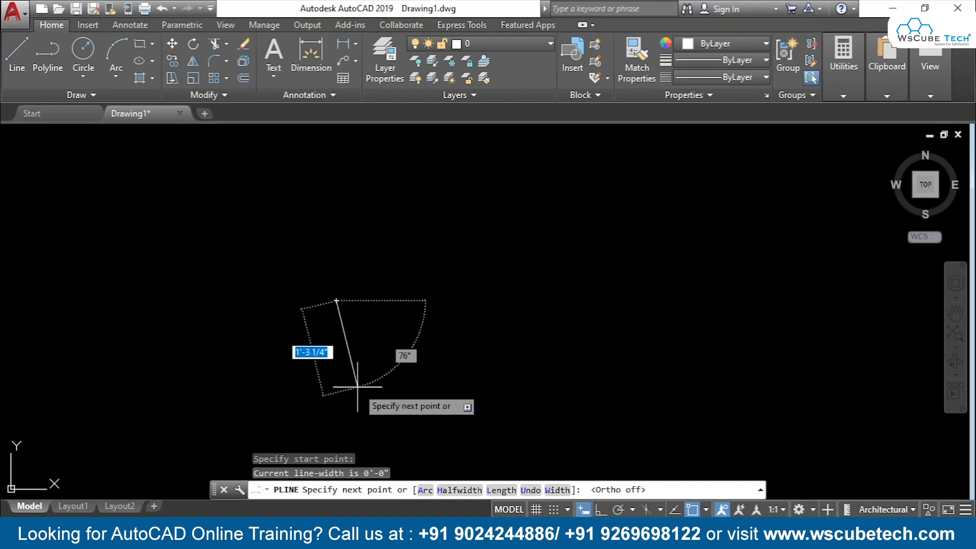
pyautogui.click(412, 346)
pyautogui.click(495, 270)
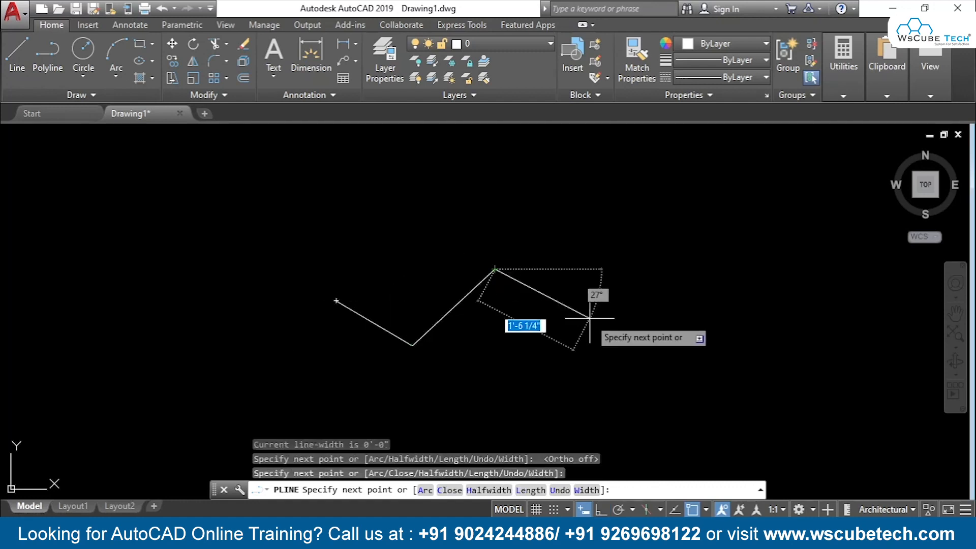
pyautogui.click(616, 342)
pyautogui.click(631, 245)
pyautogui.click(689, 298)
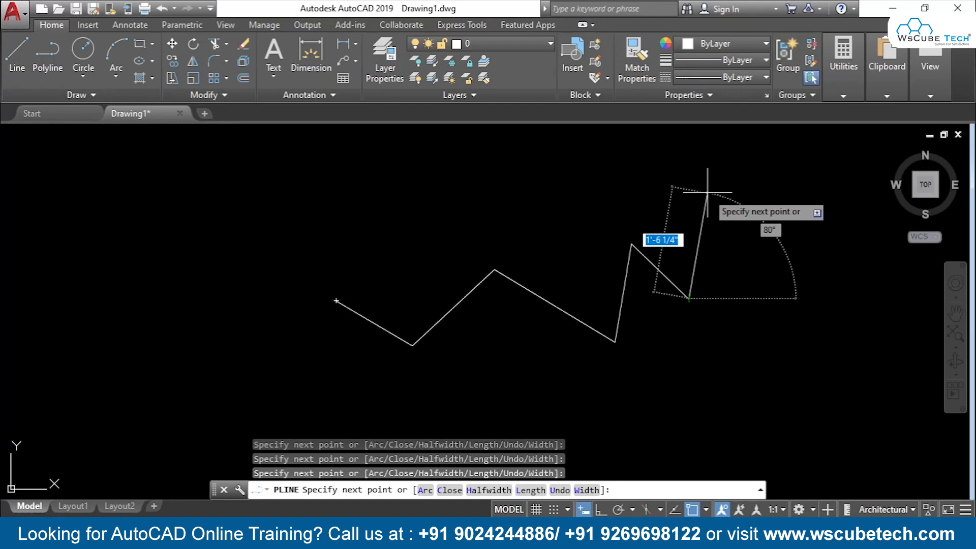
# Extend the zigzag's last segment in its own direction by 10" using the Length option, and erase the polyline.
pyautogui.write('l')
pyautogui.press('Return')
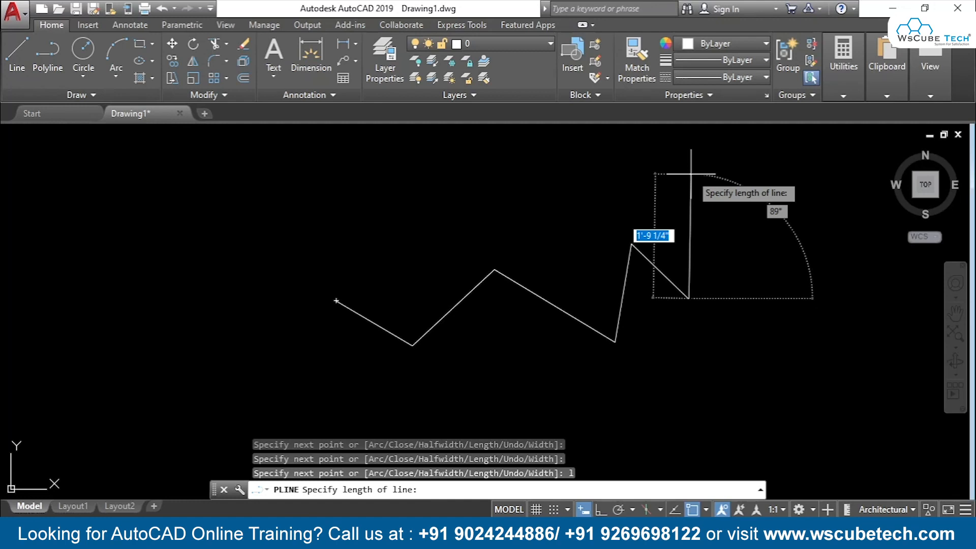
pyautogui.write('10')
pyautogui.press('Return')
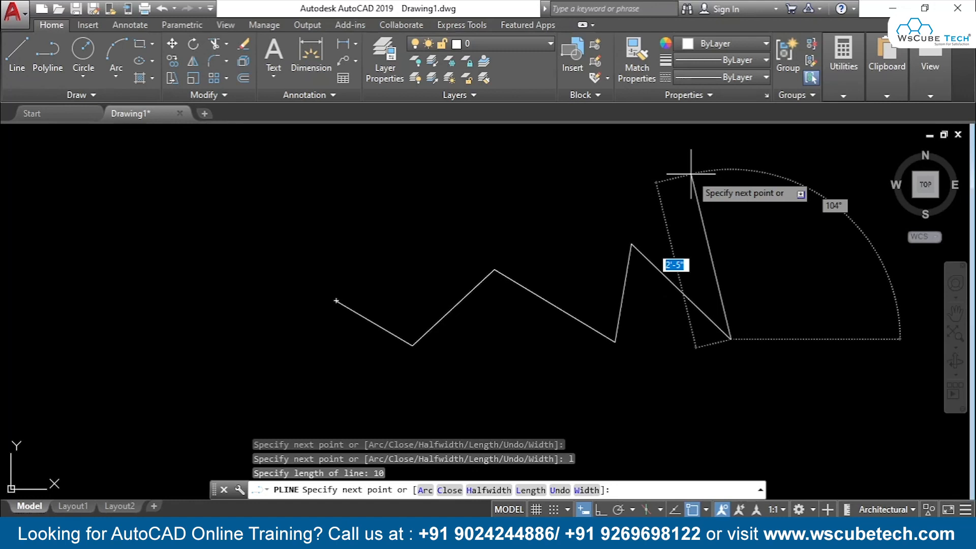
pyautogui.moveTo(688, 196)
pyautogui.mouseDown(button='middle')
pyautogui.moveTo(584, 222)
pyautogui.moveTo(509, 202)
pyautogui.mouseUp(button='middle')
pyautogui.press('Escape')
pyautogui.hotkey('ctrl', 'a')
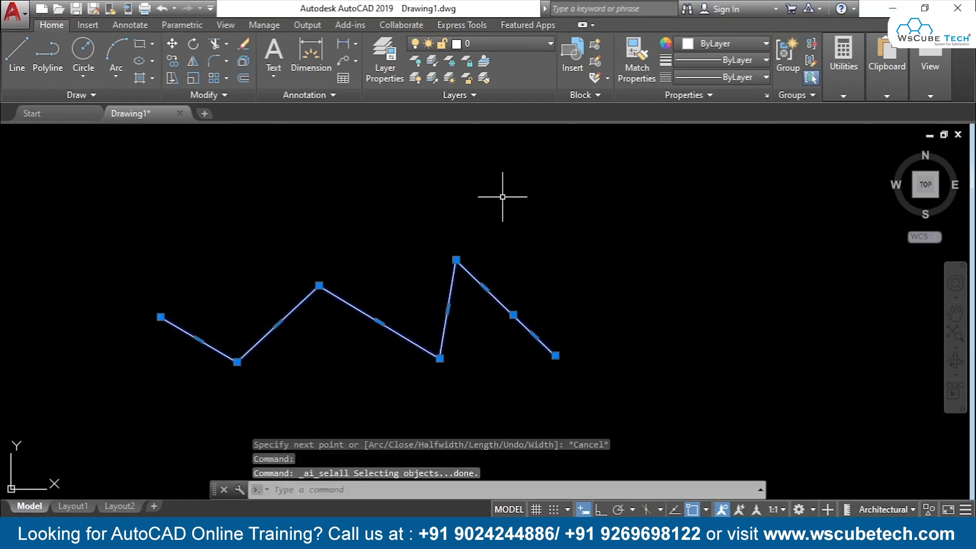
pyautogui.press('Delete')
# Draw an open zigzag polyline of four straight segments freehand.
pyautogui.click(56, 54)
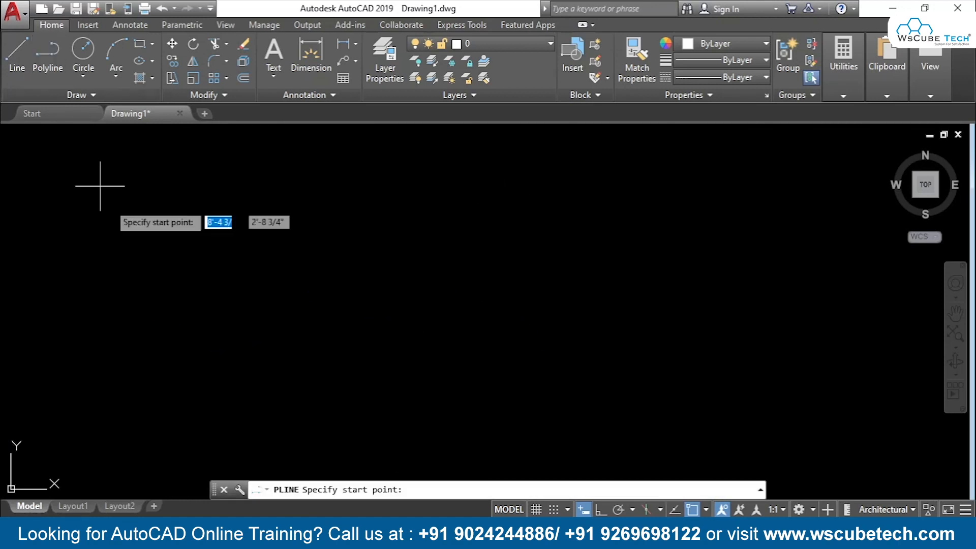
pyautogui.click(297, 306)
pyautogui.click(408, 207)
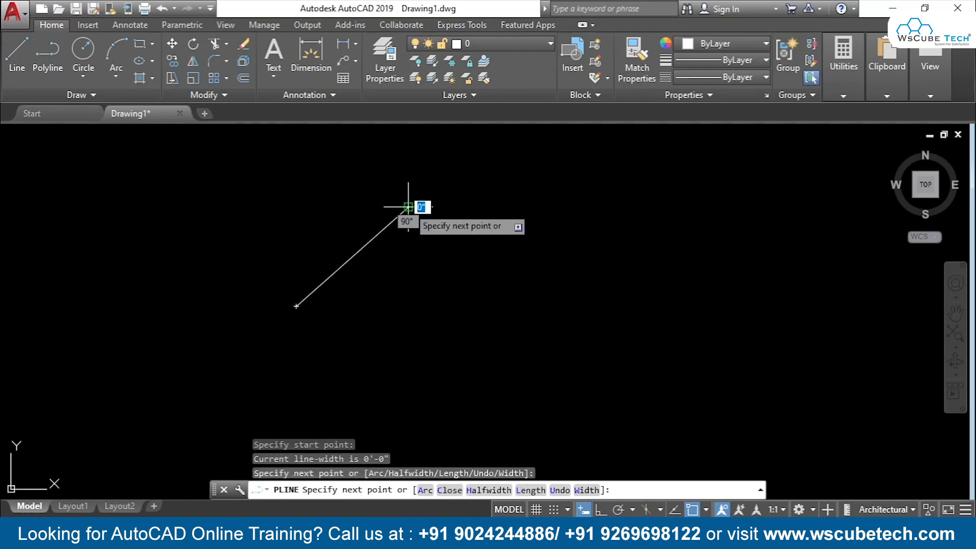
pyautogui.click(519, 321)
pyautogui.click(567, 179)
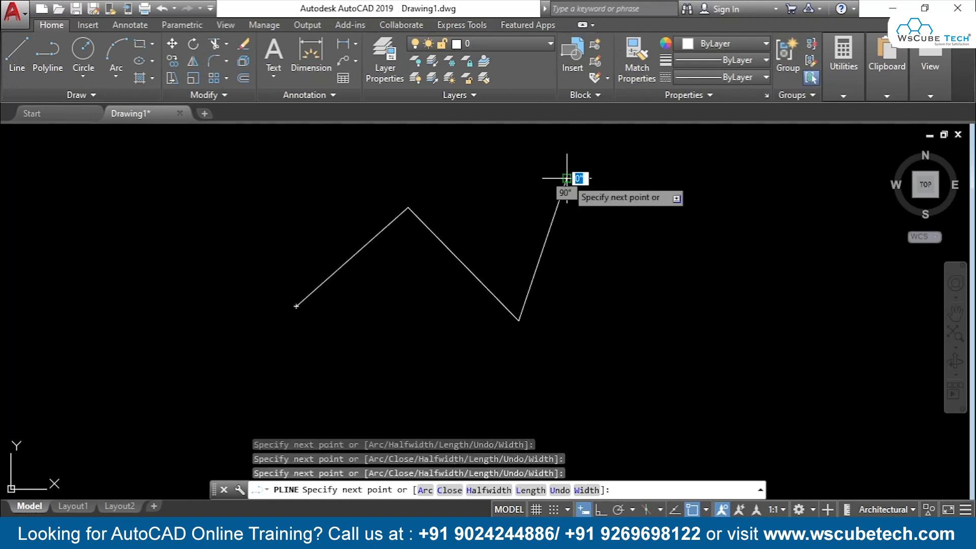
pyautogui.click(663, 322)
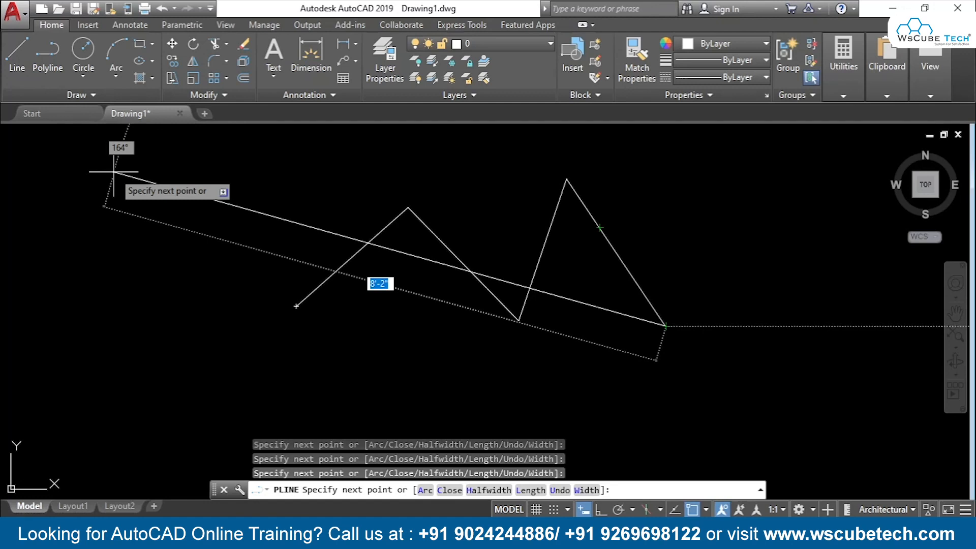
# Use the Length option to continue the four-segment zigzag 20" along its last segment's direction, and erase the polyline.
pyautogui.write('l')
pyautogui.press('Return')
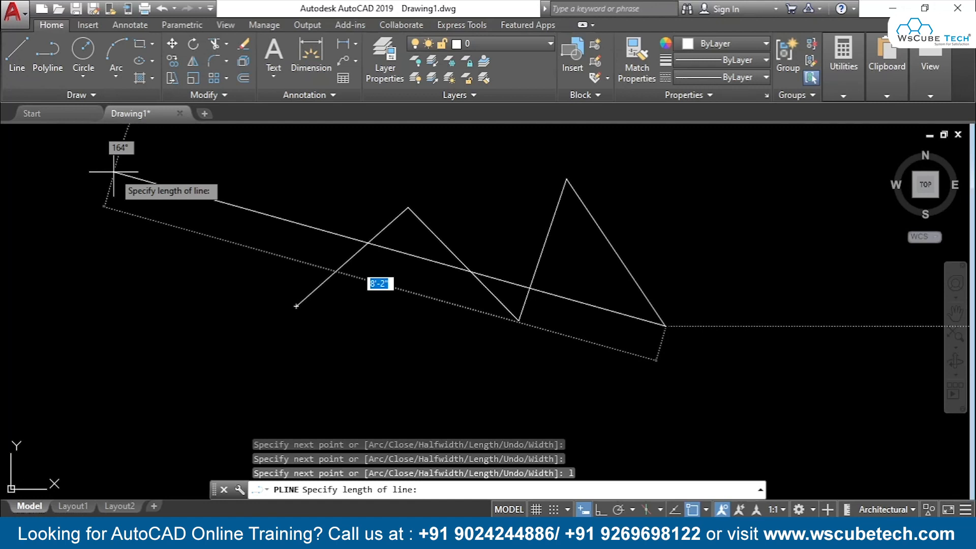
pyautogui.press('BackSpace')
pyautogui.write('20')
pyautogui.press('Return')
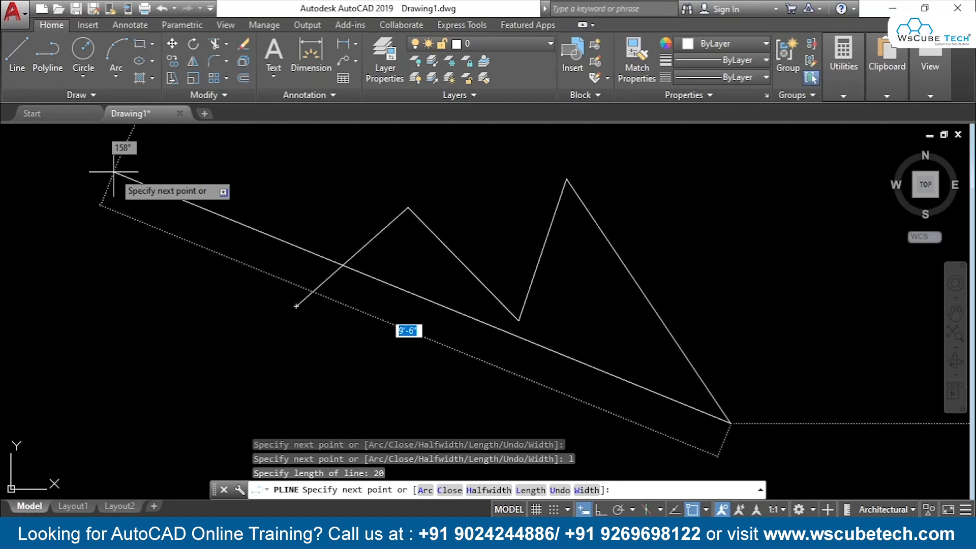
pyautogui.press('Escape')
pyautogui.hotkey('ctrl', 'a')
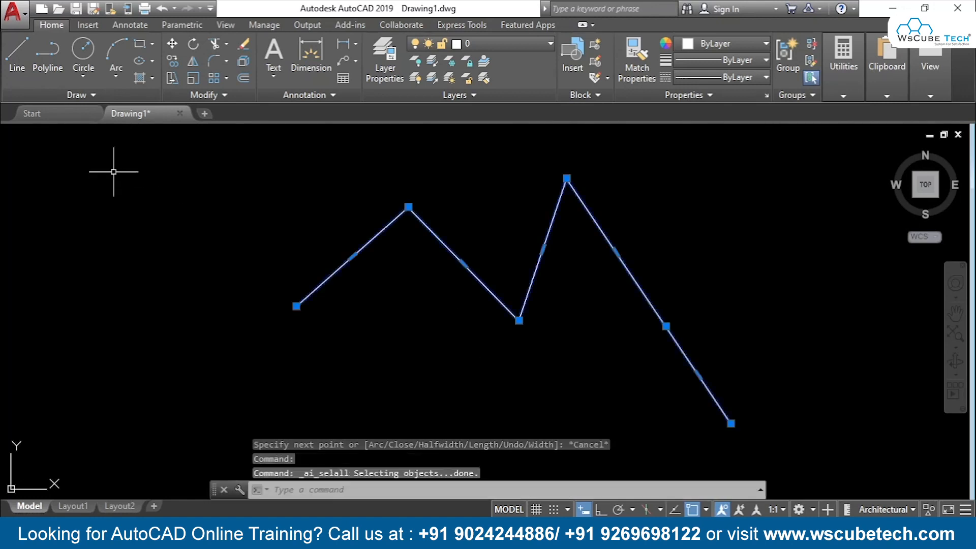
pyautogui.press('Delete')
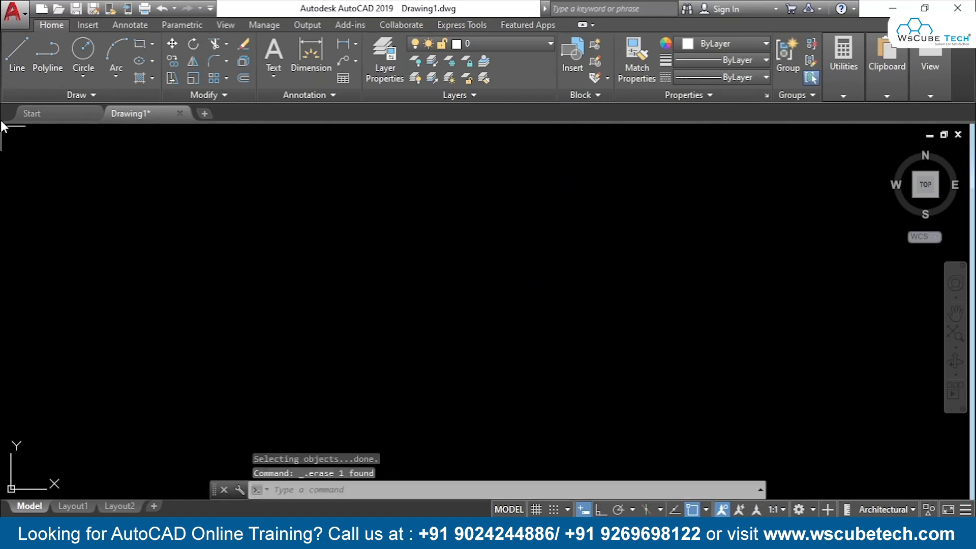
# Draw a polyline of one nearly horizontal tapered segment with a starting width of 10" and an ending width of 0.
pyautogui.click(47, 59)
pyautogui.click(302, 307)
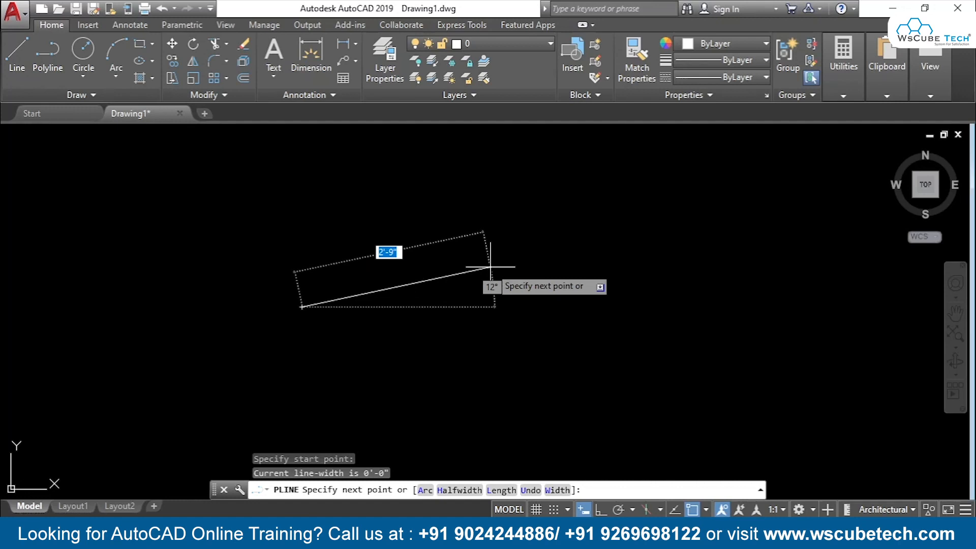
pyautogui.write('w')
pyautogui.press('Return')
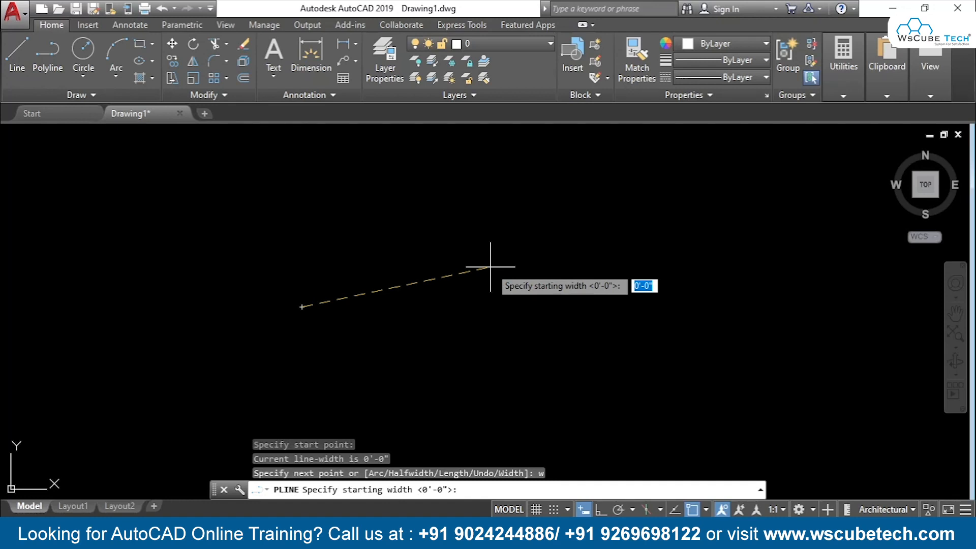
pyautogui.write('10')
pyautogui.press('Return')
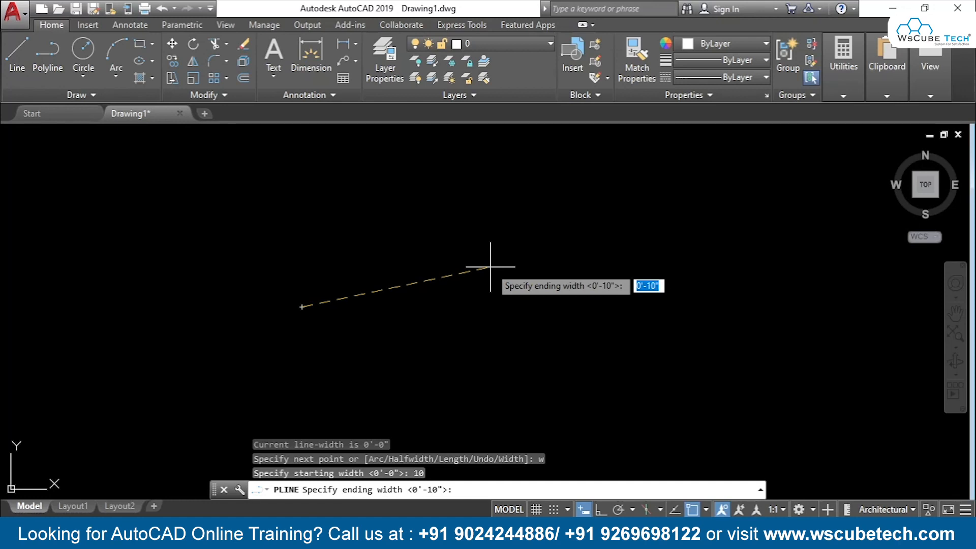
pyautogui.write('0')
pyautogui.press('Return')
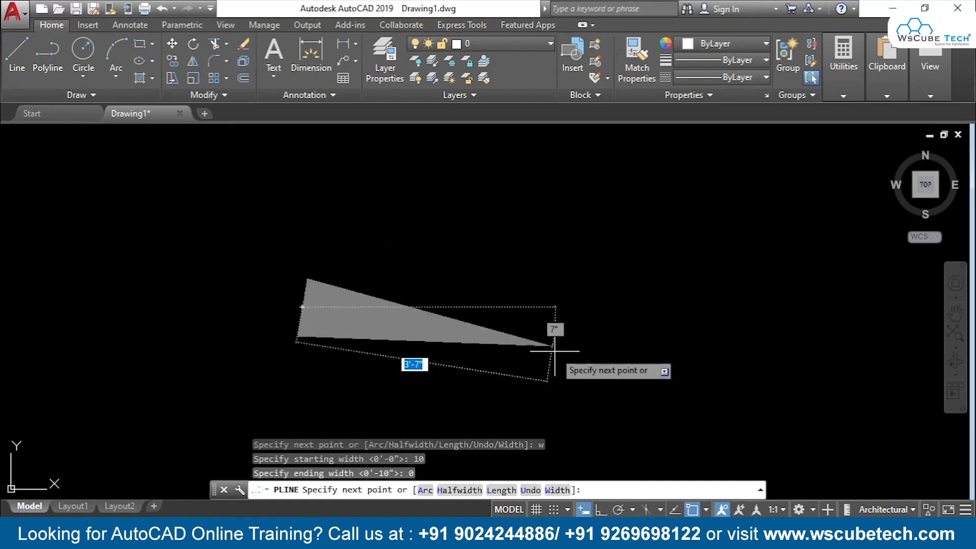
pyautogui.click(545, 295)
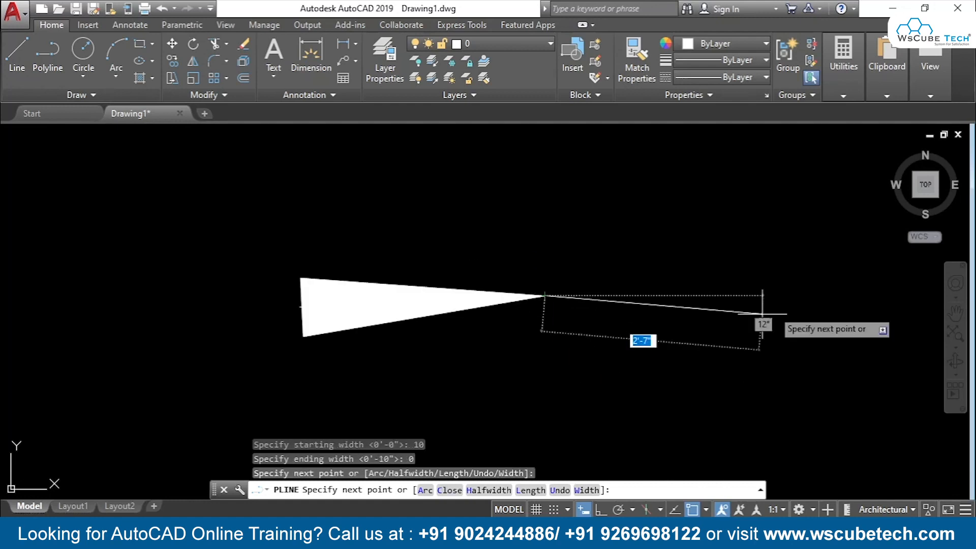
pyautogui.press('Return')
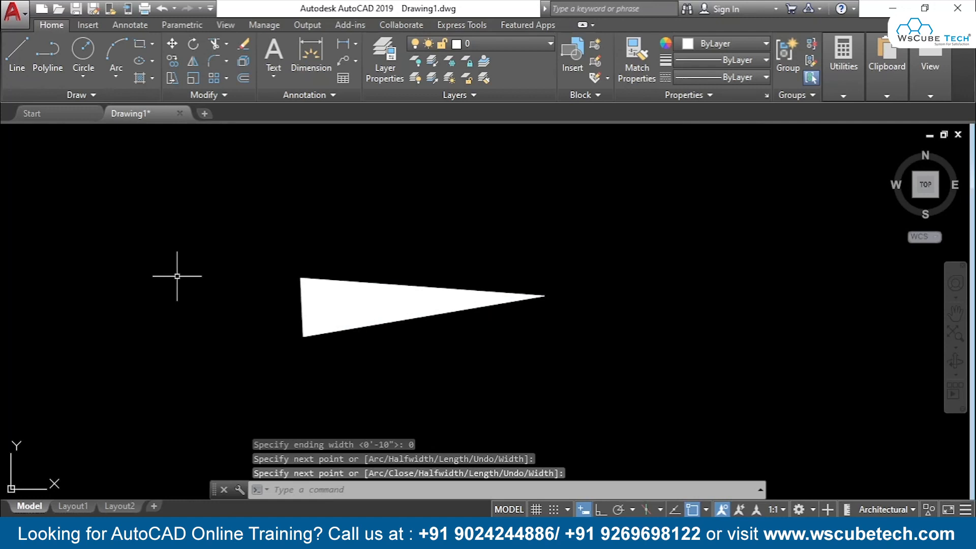
# Erase the tapered polyline from the drawing.
pyautogui.press('Escape')
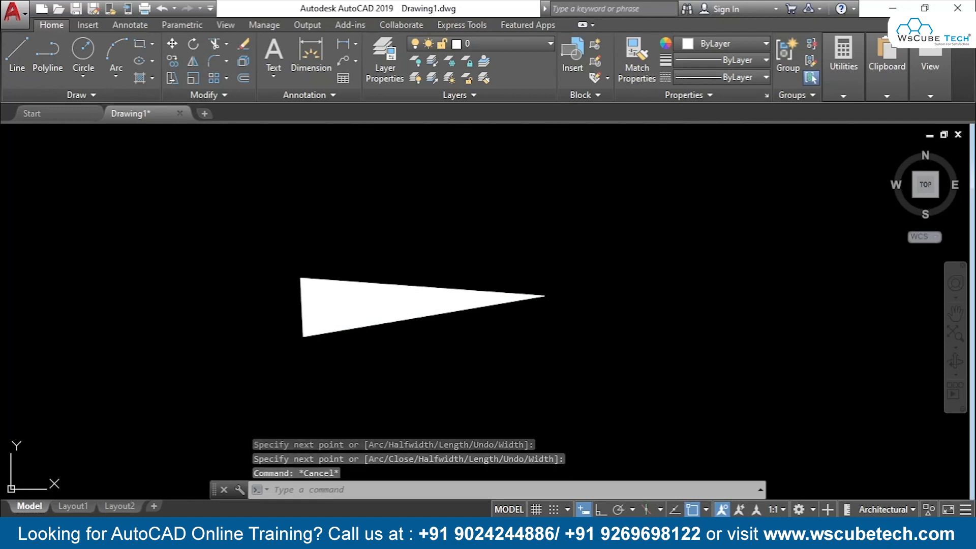
pyautogui.hotkey('ctrl', 'a')
pyautogui.press('Delete')
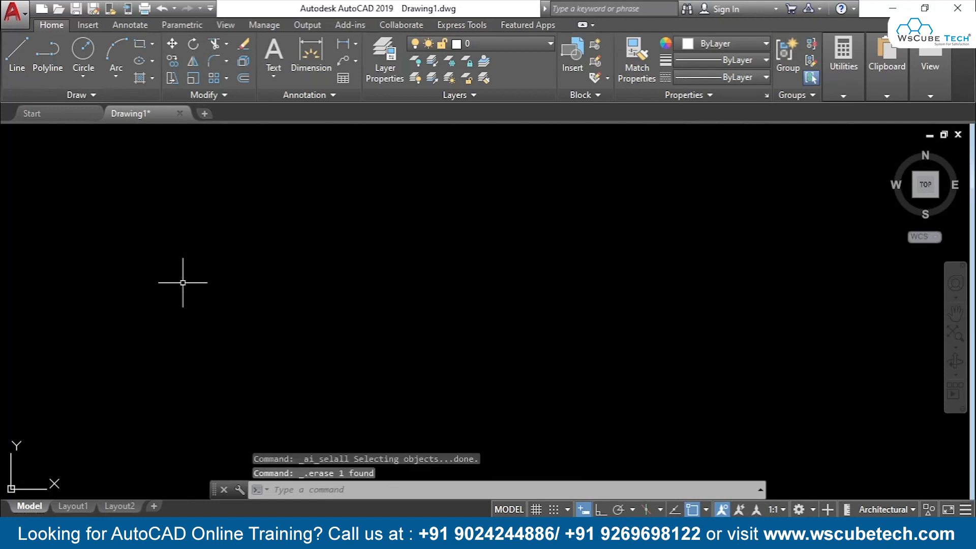
# Start a new polyline at a freehand point in the empty drawing.
pyautogui.click(49, 47)
pyautogui.click(319, 342)
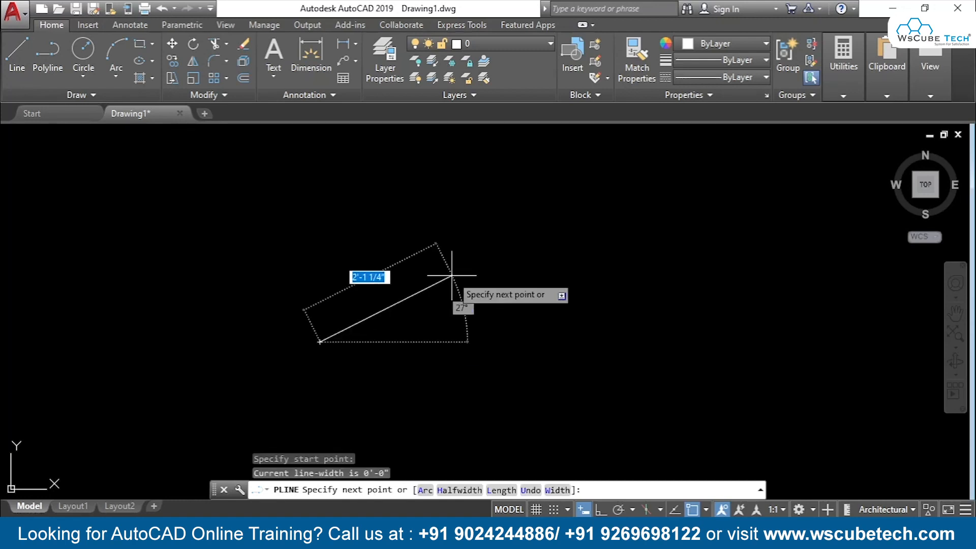